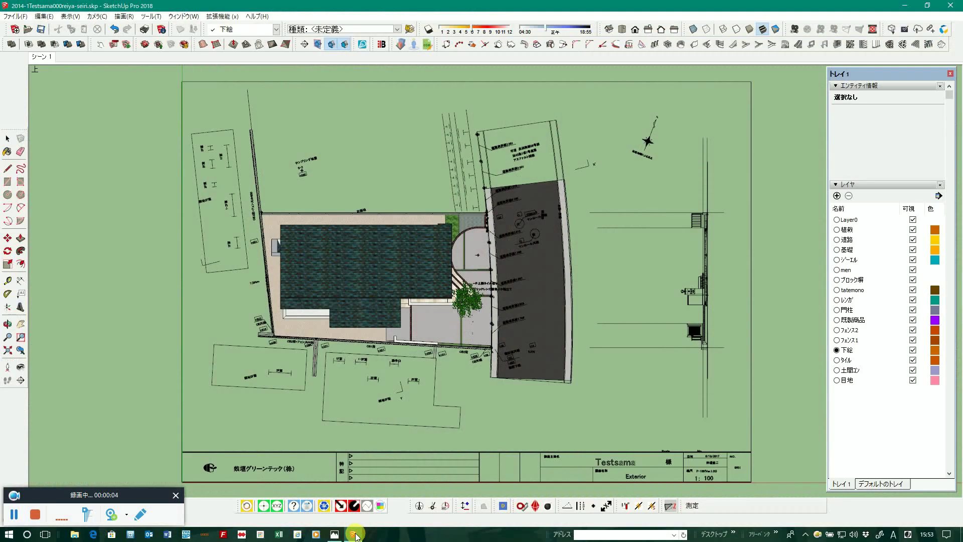
Select the whole site-plan underlay component and get it ready to move
scroll(141, 367, down, 2)
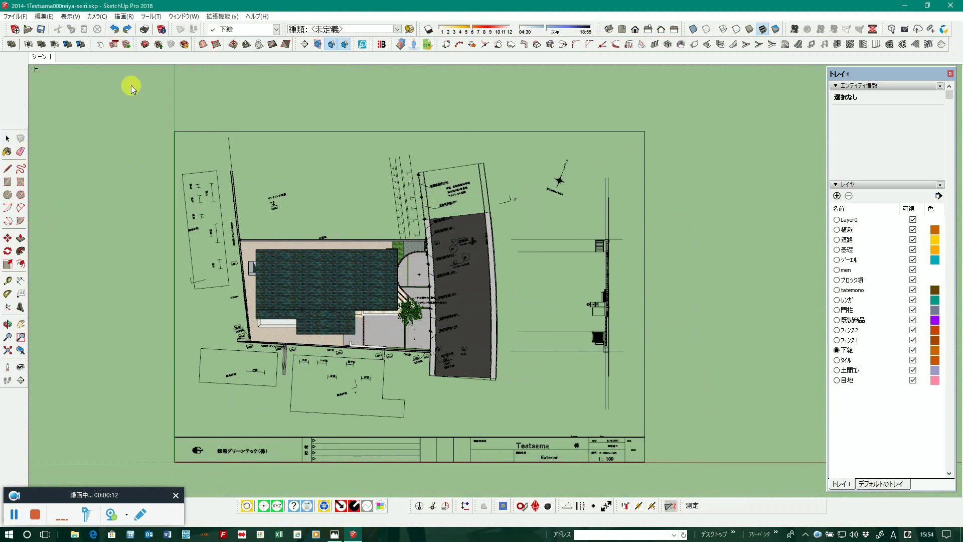
click(7, 139)
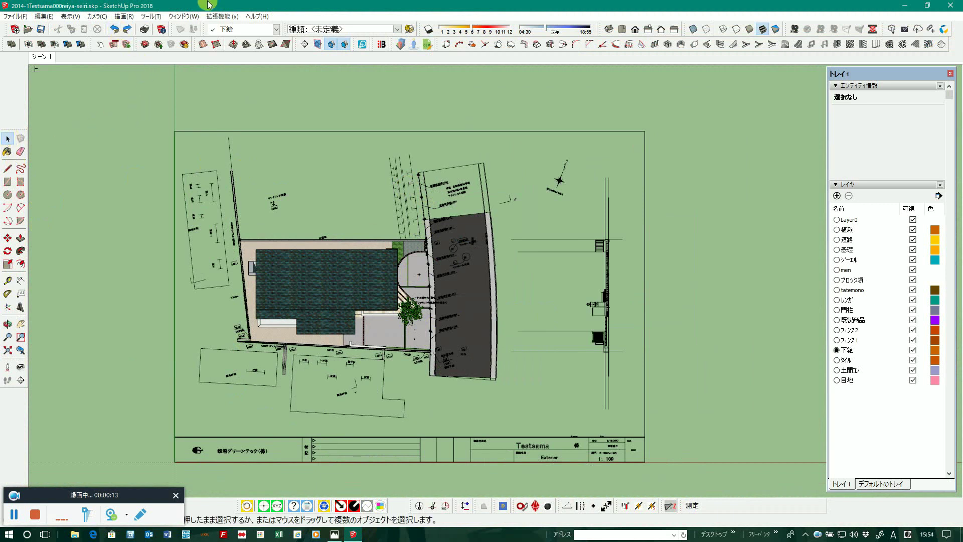
click(391, 166)
click(7, 238)
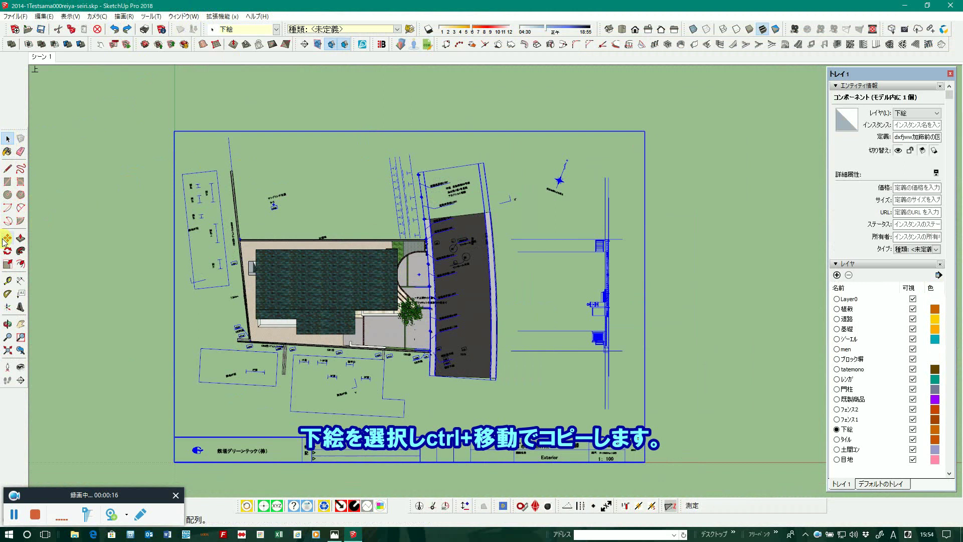
Ctrl-copy the underlay from its lower-left corner and place the copy to the right
scroll(170, 462, down, 3)
click(171, 462)
key(ctrl)
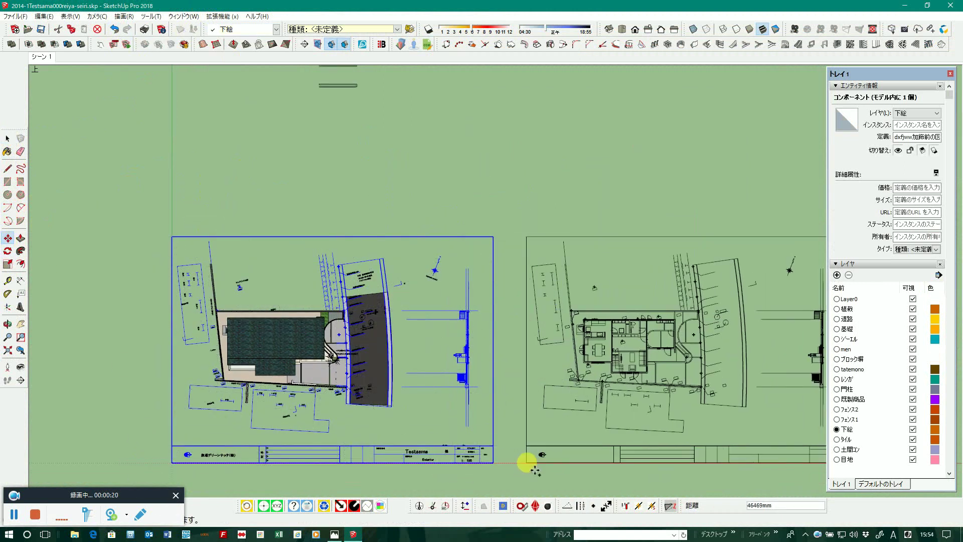
click(533, 459)
scroll(182, 360, down, 2)
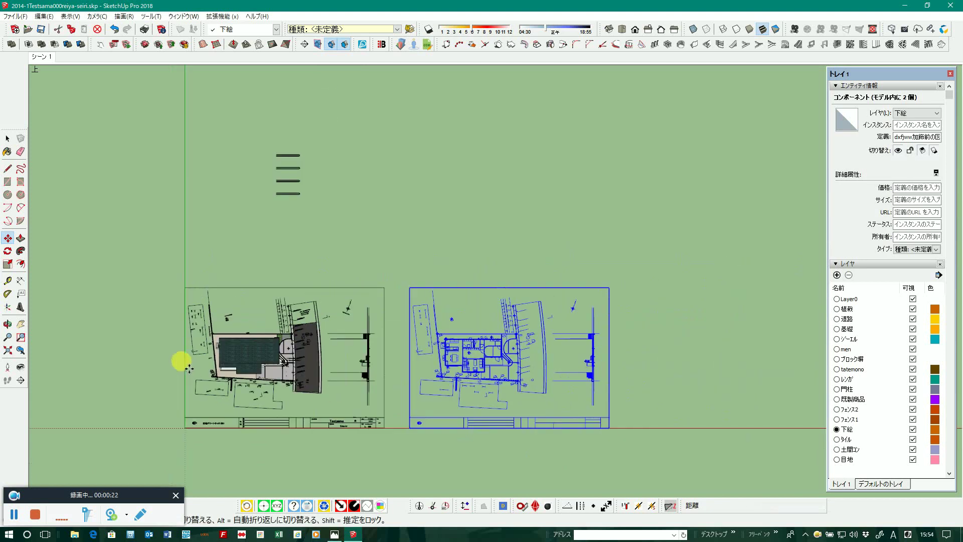
scroll(157, 341, down, 2)
Deselect the copied underlay drawing
click(7, 137)
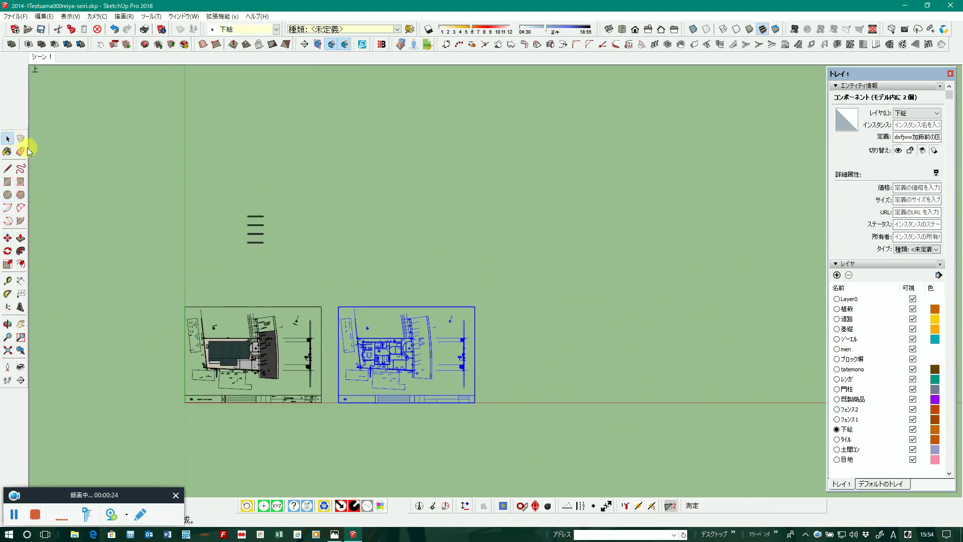
scroll(387, 296, up, 2)
scroll(415, 432, up, 3)
scroll(414, 432, up, 2)
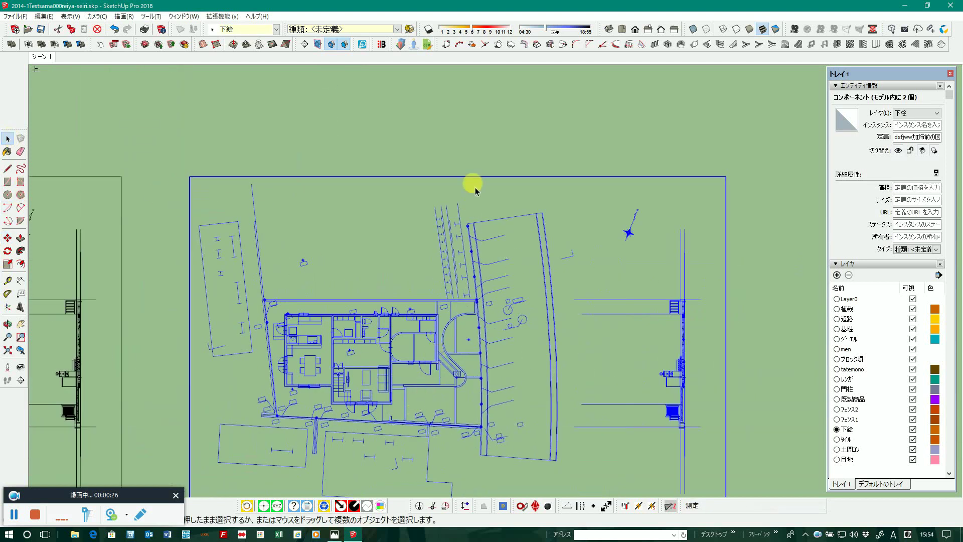
click(481, 169)
scroll(467, 301, up, 2)
scroll(500, 133, down, 2)
scroll(498, 210, up, 2)
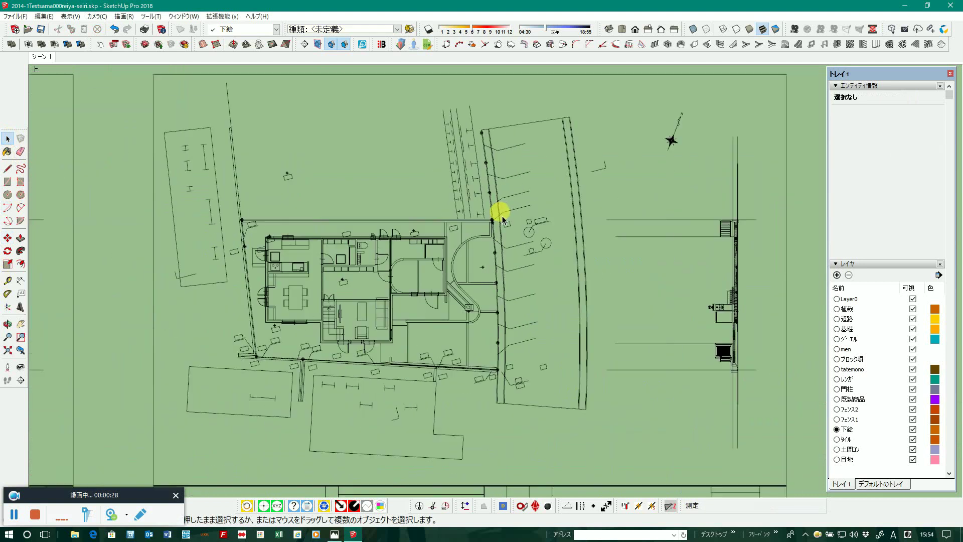
scroll(498, 211, up, 1)
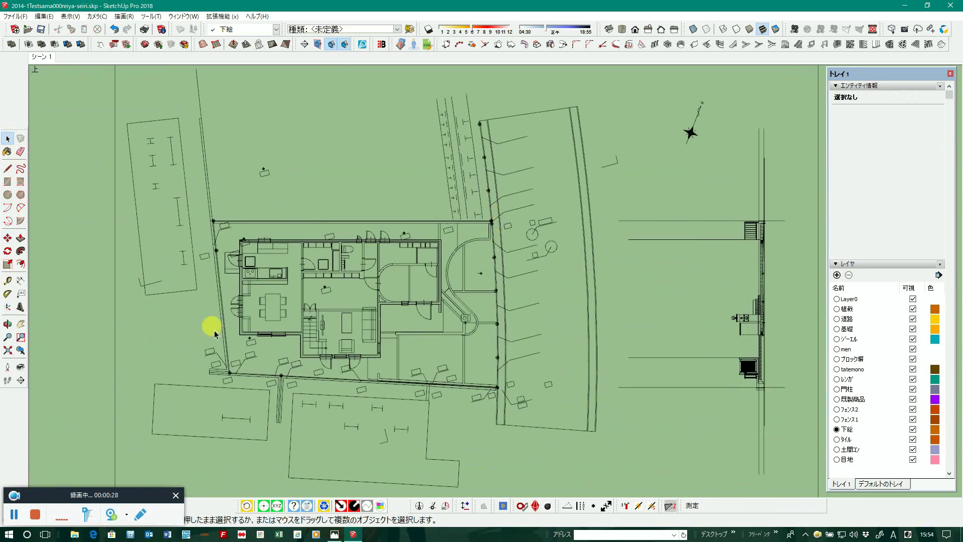
Draw a line from the wall junction along the boundary wall on the copied plan
click(9, 172)
scroll(452, 406, up, 1)
scroll(452, 403, up, 1)
scroll(451, 404, up, 1)
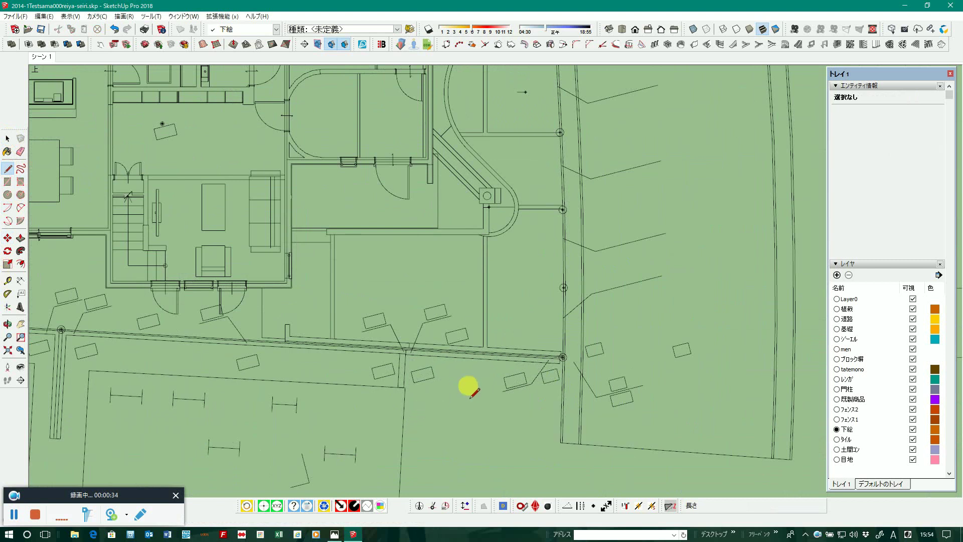
scroll(551, 366, up, 1)
scroll(544, 350, up, 1)
scroll(538, 346, up, 2)
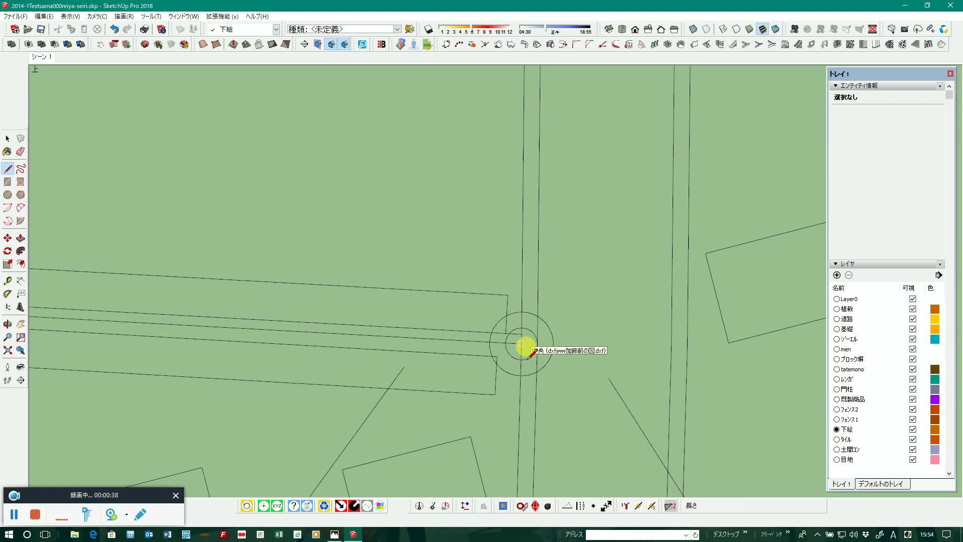
click(522, 344)
scroll(522, 341, down, 1)
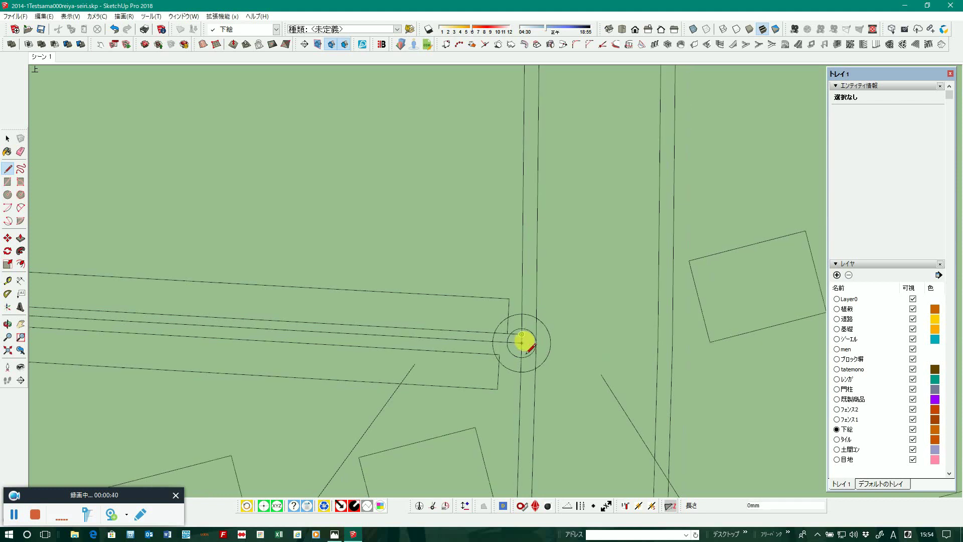
scroll(519, 376, down, 2)
scroll(515, 408, down, 1)
scroll(556, 185, up, 2)
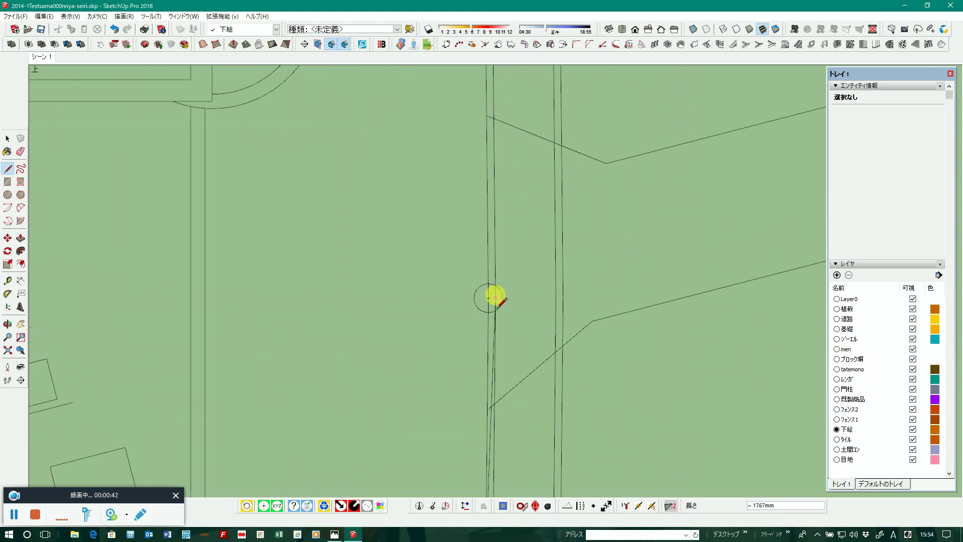
click(486, 298)
scroll(486, 298, up, 1)
scroll(490, 299, up, 1)
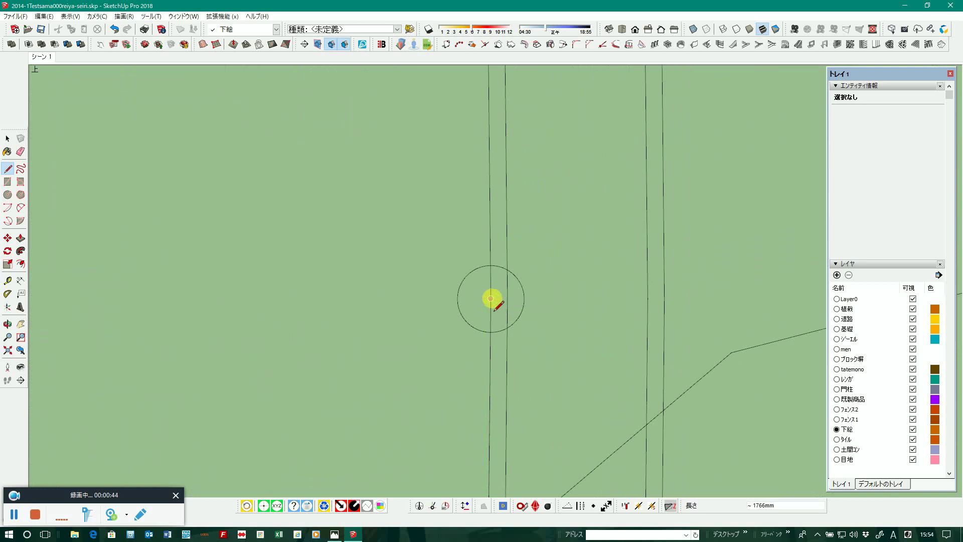
scroll(473, 383, down, 1)
scroll(473, 381, down, 1)
scroll(468, 256, up, 2)
scroll(471, 298, up, 1)
scroll(461, 304, up, 2)
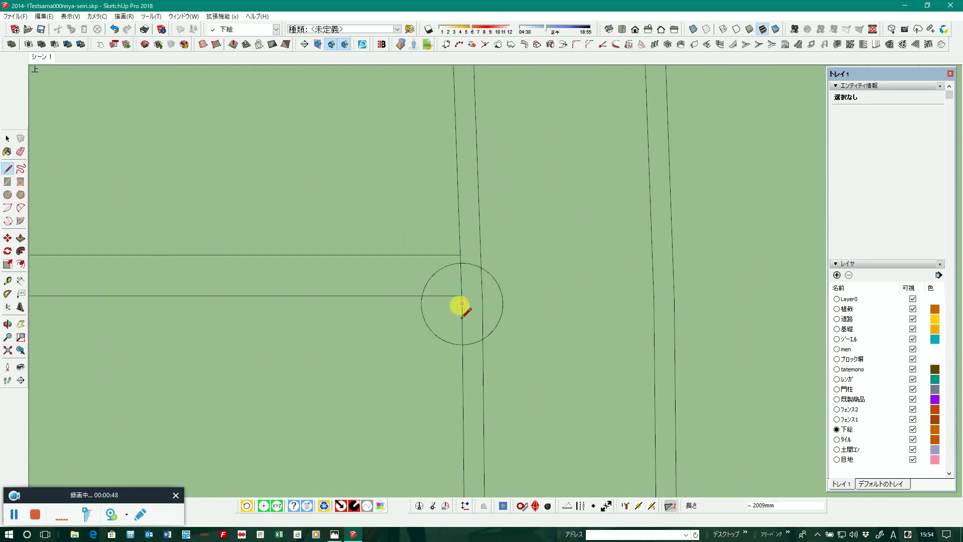
Trace a new line from the line intersection along the wall to the next outline corner
click(462, 304)
scroll(438, 372, down, 1)
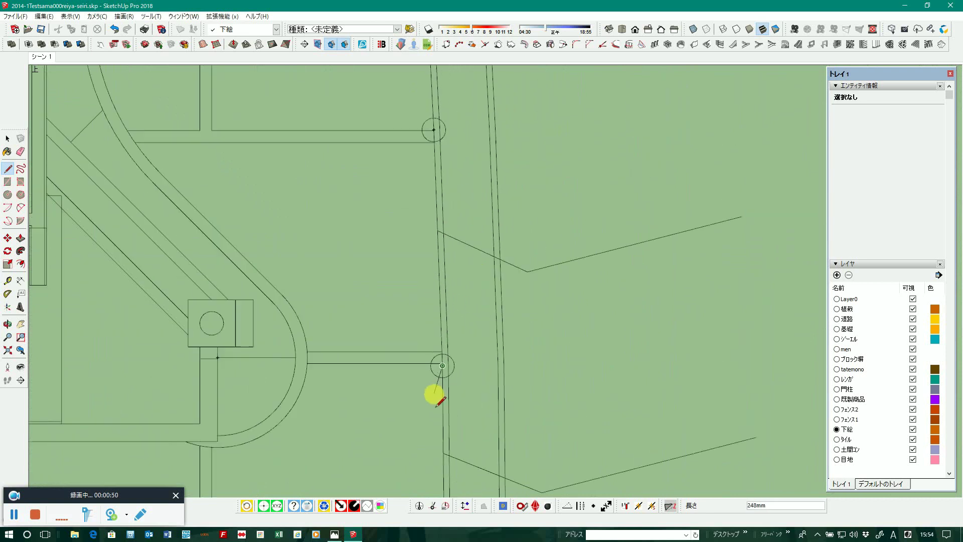
scroll(434, 369, down, 1)
scroll(427, 251, down, 1)
scroll(433, 247, up, 3)
scroll(448, 260, up, 2)
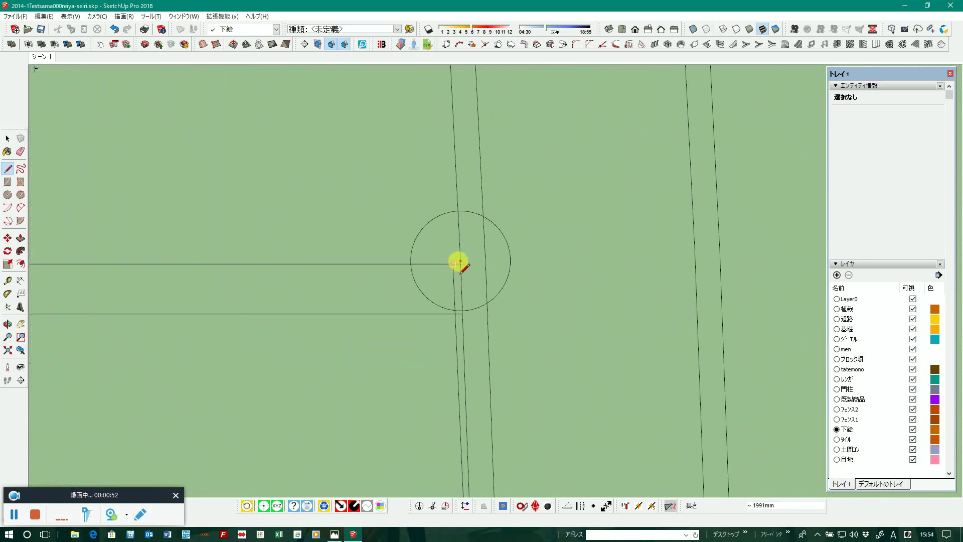
scroll(467, 363, down, 2)
scroll(464, 373, down, 1)
scroll(472, 301, down, 1)
scroll(456, 268, up, 2)
scroll(447, 268, up, 2)
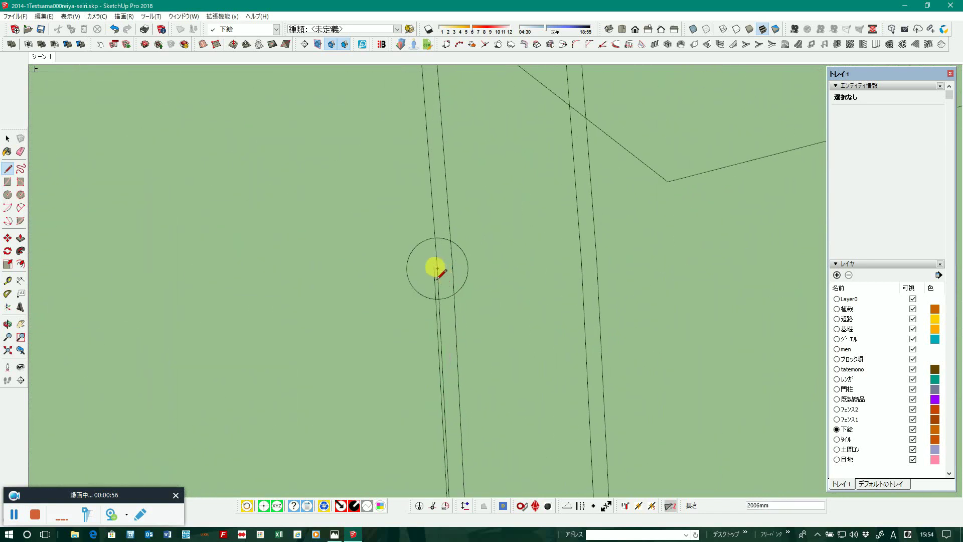
scroll(435, 326, down, 2)
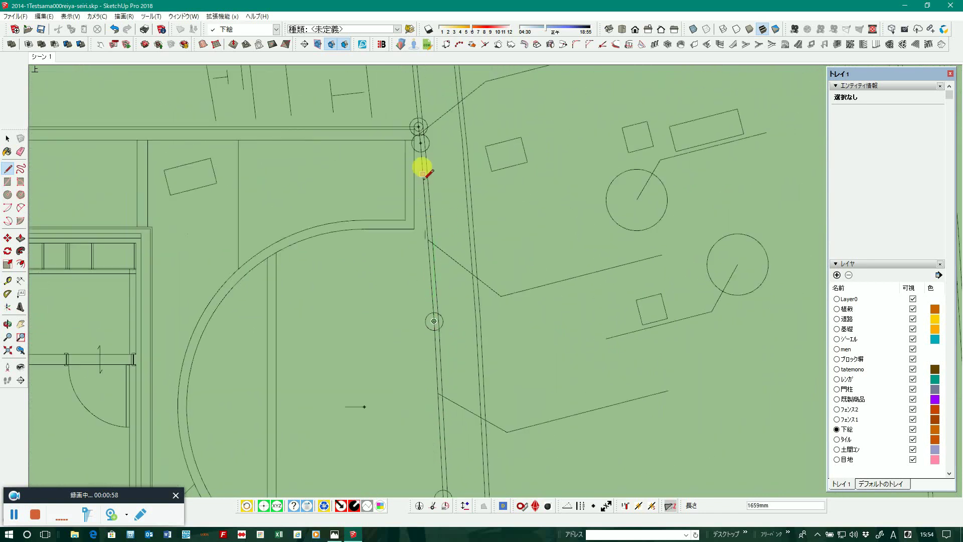
scroll(416, 131, up, 2)
scroll(411, 114, up, 2)
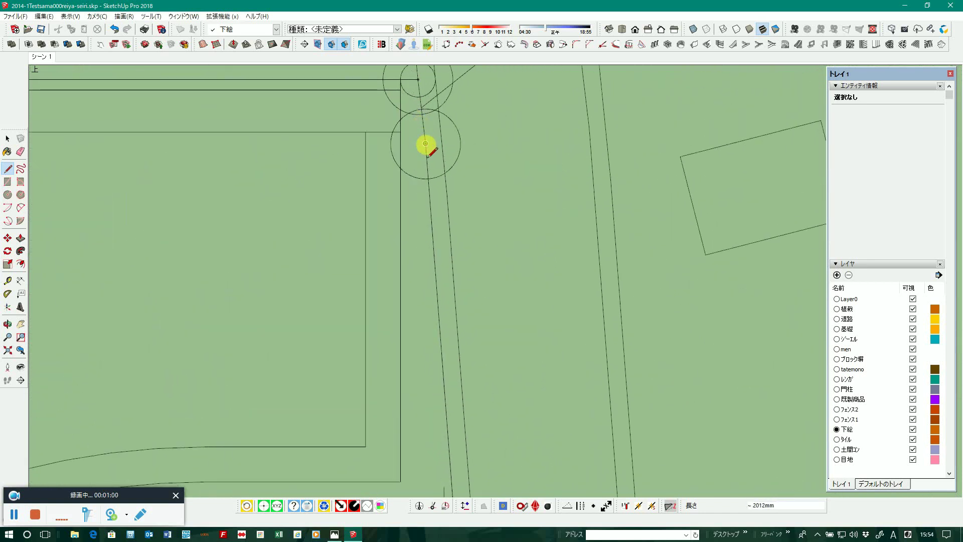
click(425, 144)
text(50)
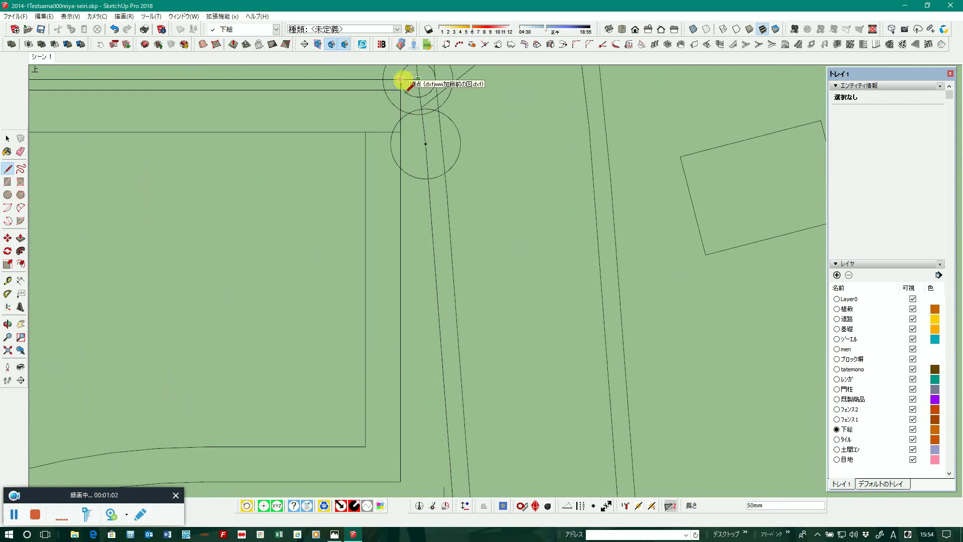
click(401, 79)
Continue the outline down to the lower corner and across to where the curved path begins
scroll(401, 80, down, 2)
scroll(432, 92, down, 1)
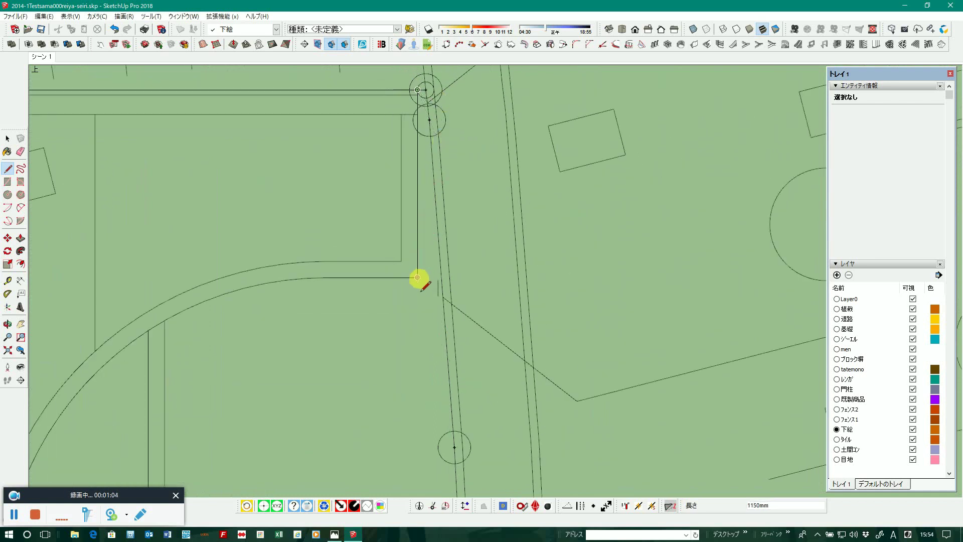
click(417, 277)
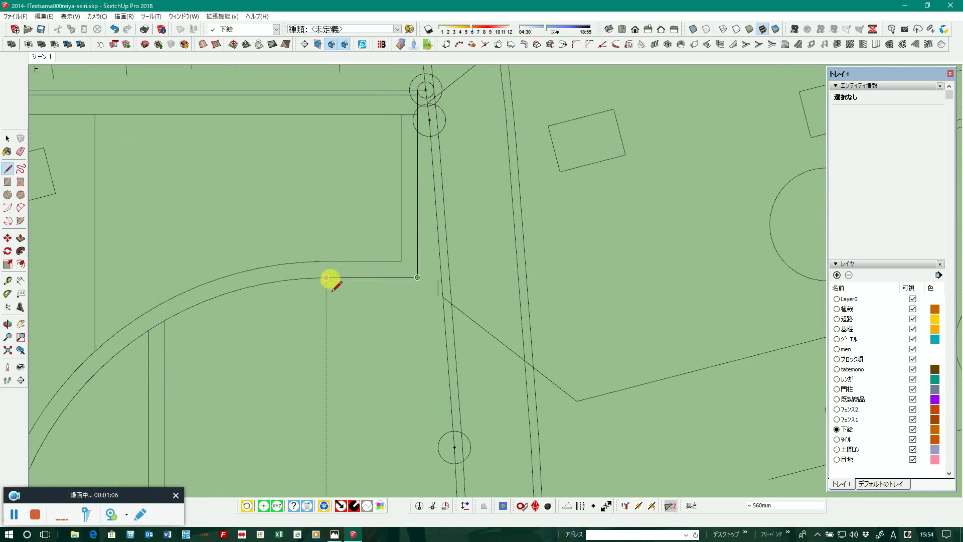
scroll(327, 277, down, 2)
scroll(408, 215, down, 1)
click(372, 250)
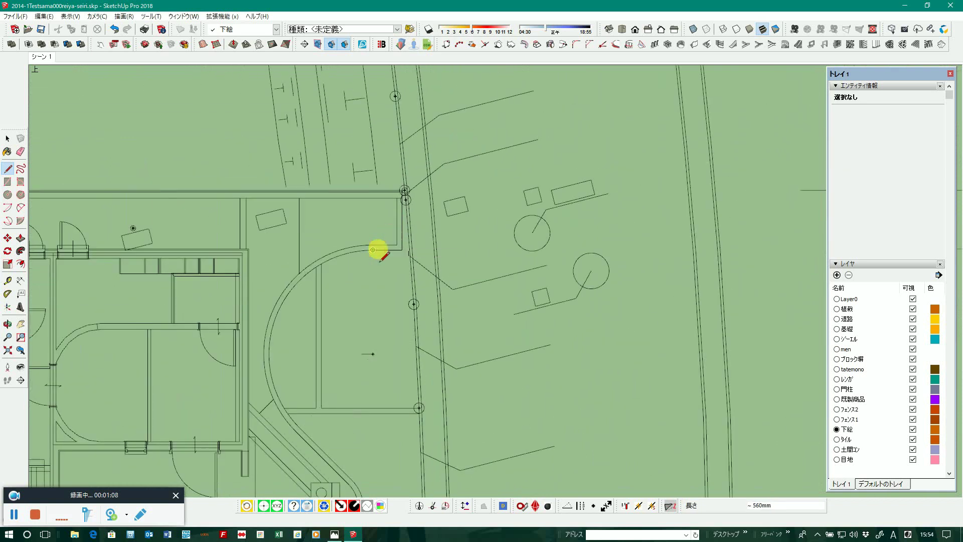
click(21, 208)
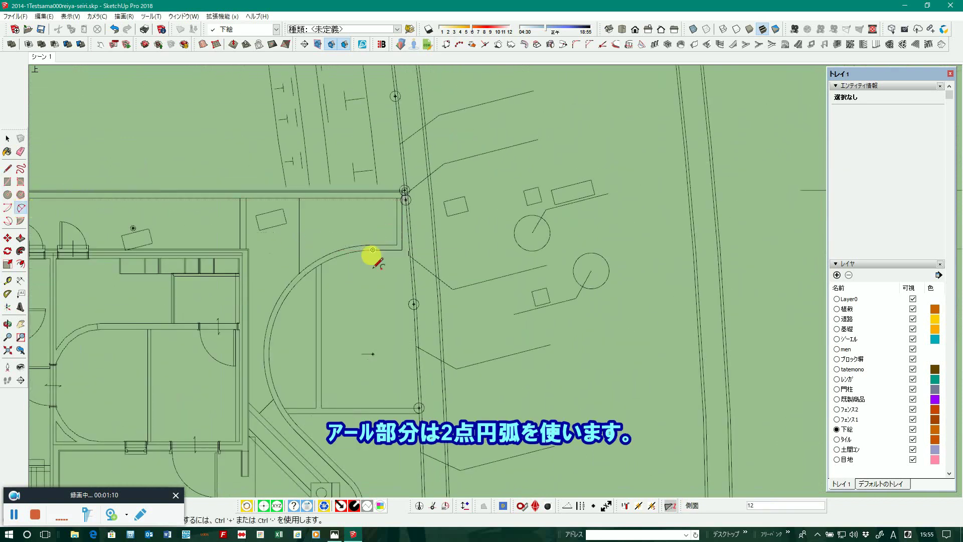
Draw a two-point arc from the traced line's end along the curved path edge
click(372, 251)
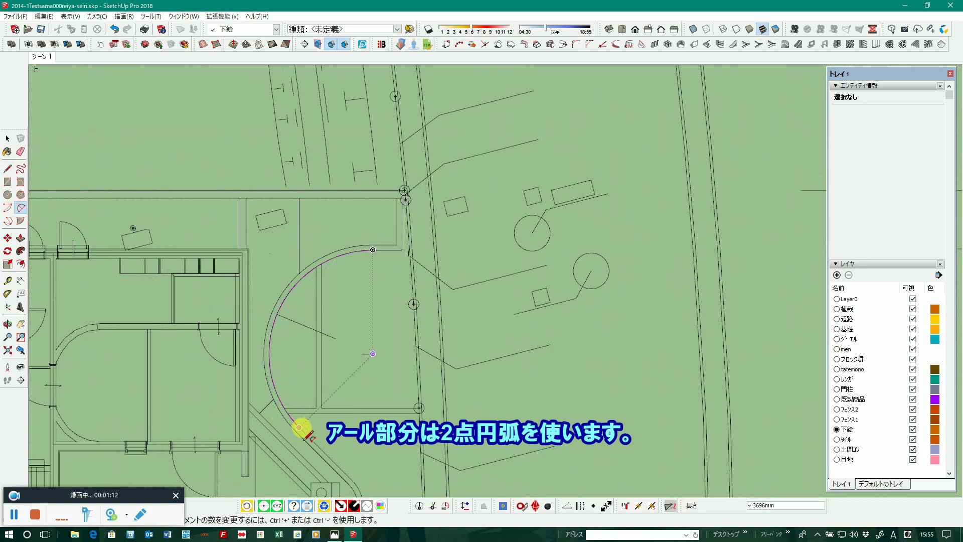
click(299, 428)
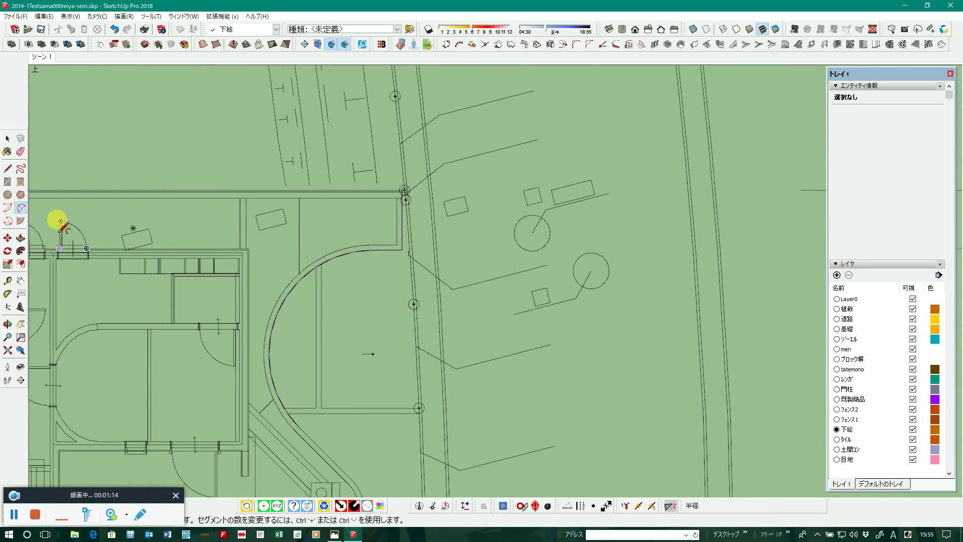
scroll(427, 238, down, 2)
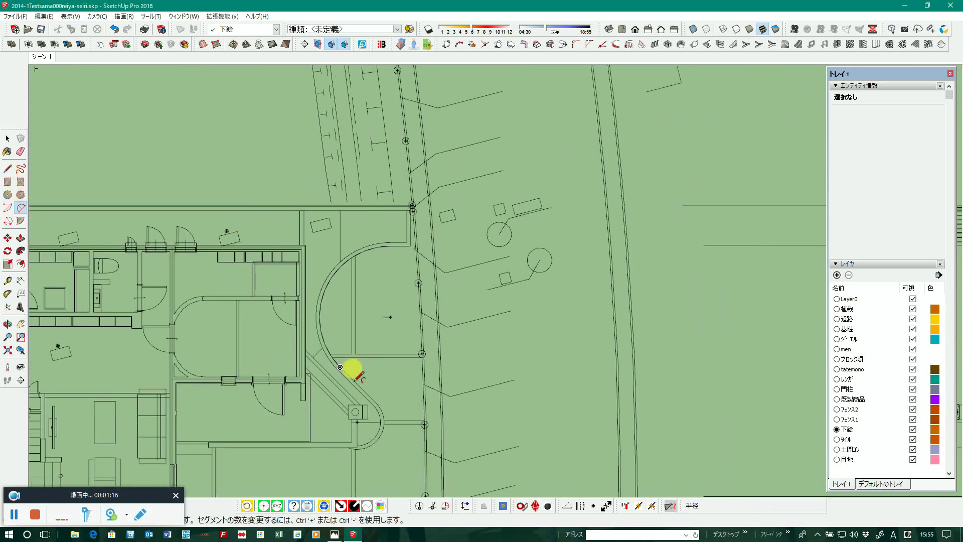
Redo the second arc, tracing the rounded corner beside the small square fixture
click(340, 367)
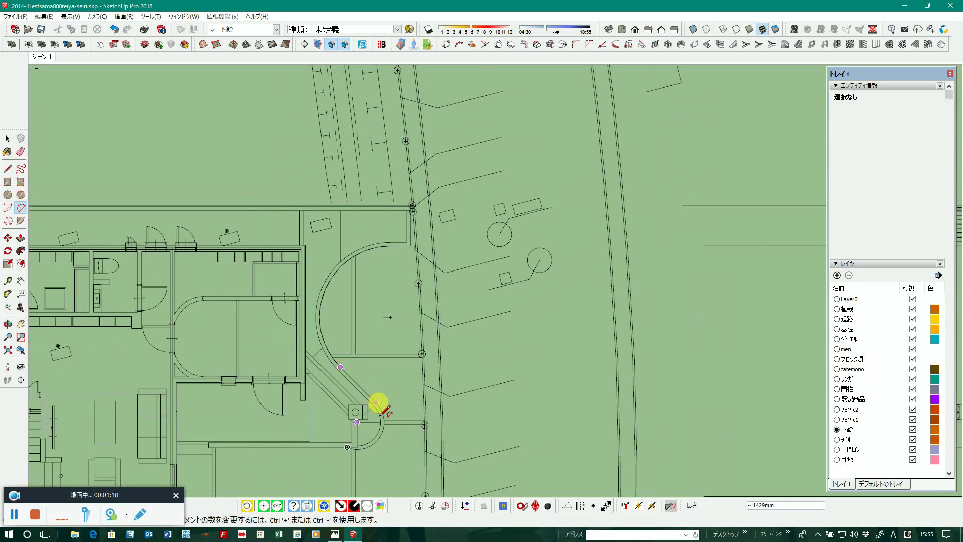
click(20, 207)
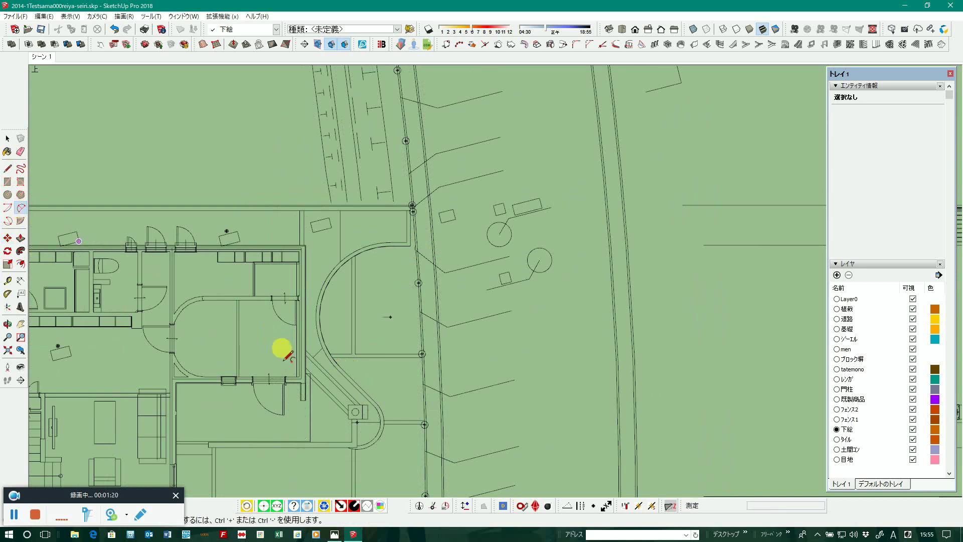
click(375, 402)
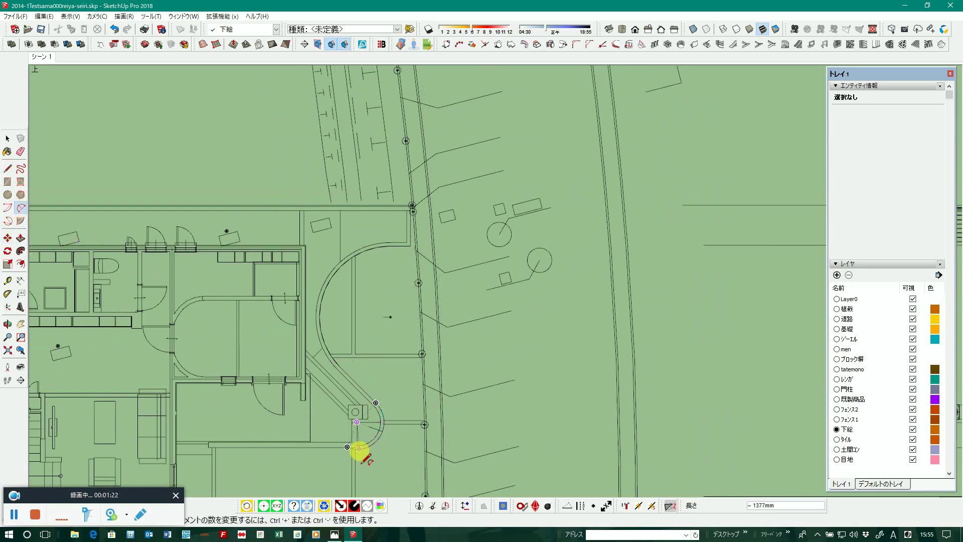
scroll(347, 447, up, 2)
scroll(349, 446, up, 4)
click(354, 445)
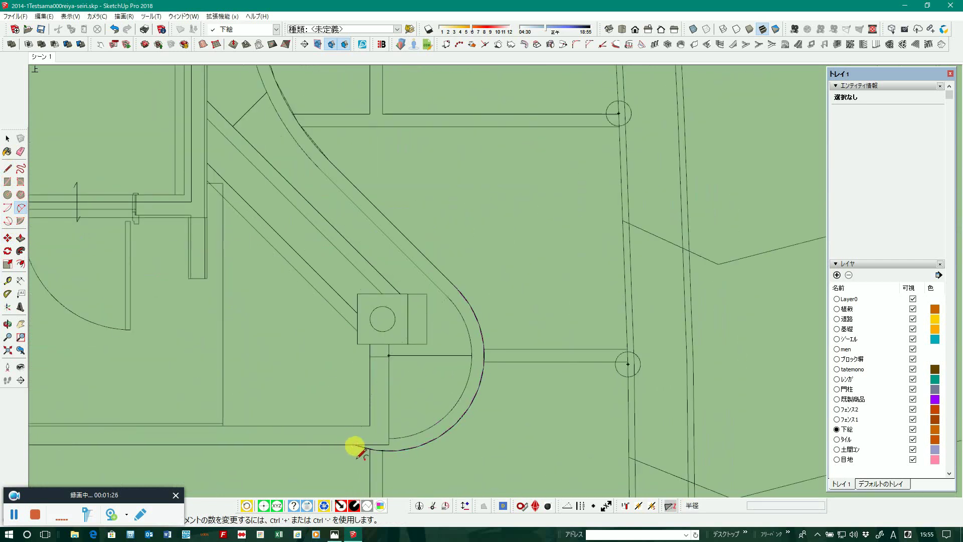
scroll(527, 316, down, 2)
scroll(205, 252, down, 3)
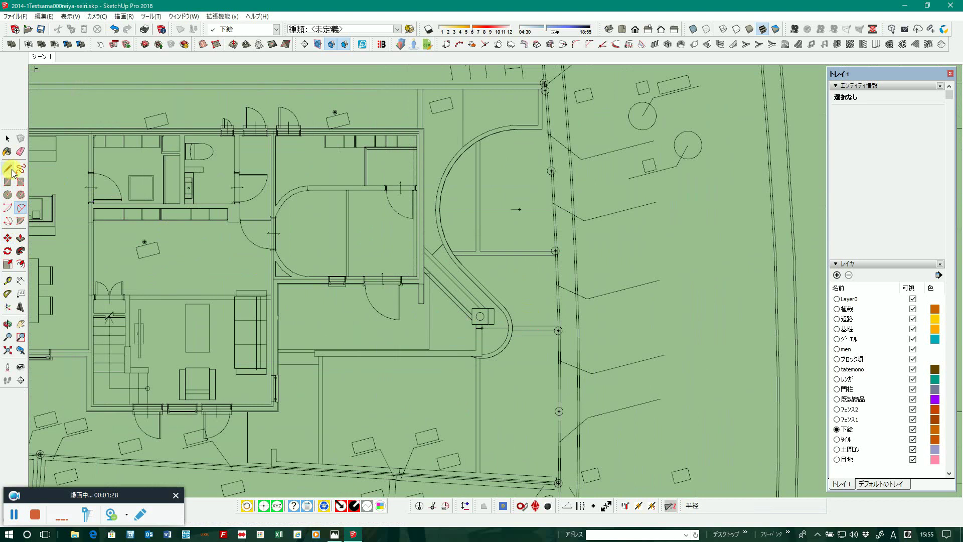
Draw lines from the arc's end to the wall endpoint and on to the wall corner
click(471, 356)
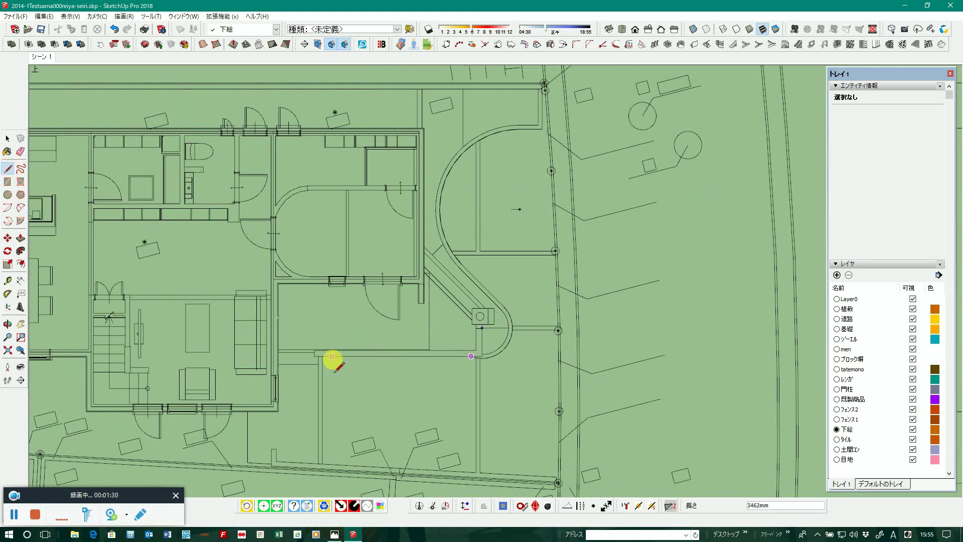
scroll(324, 357, up, 1)
click(319, 355)
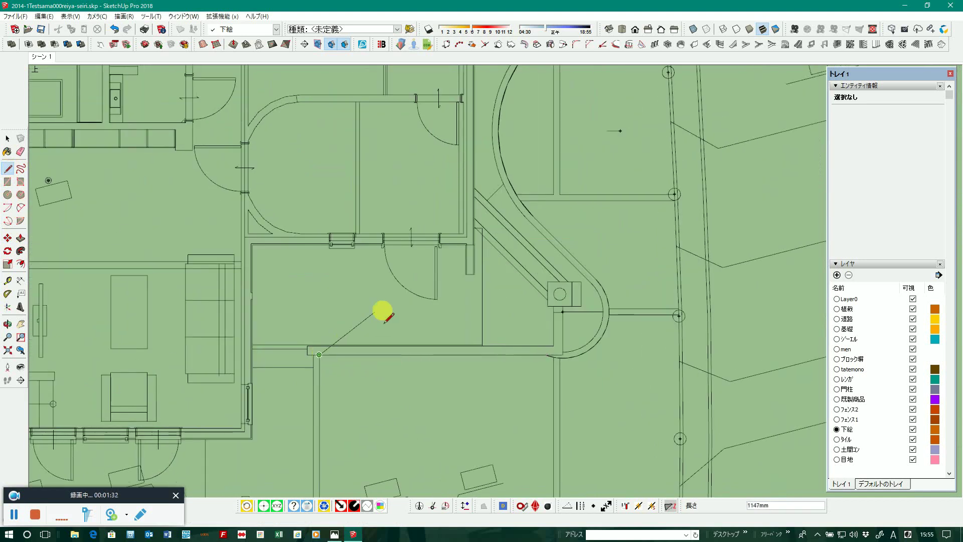
scroll(383, 312, down, 2)
click(346, 440)
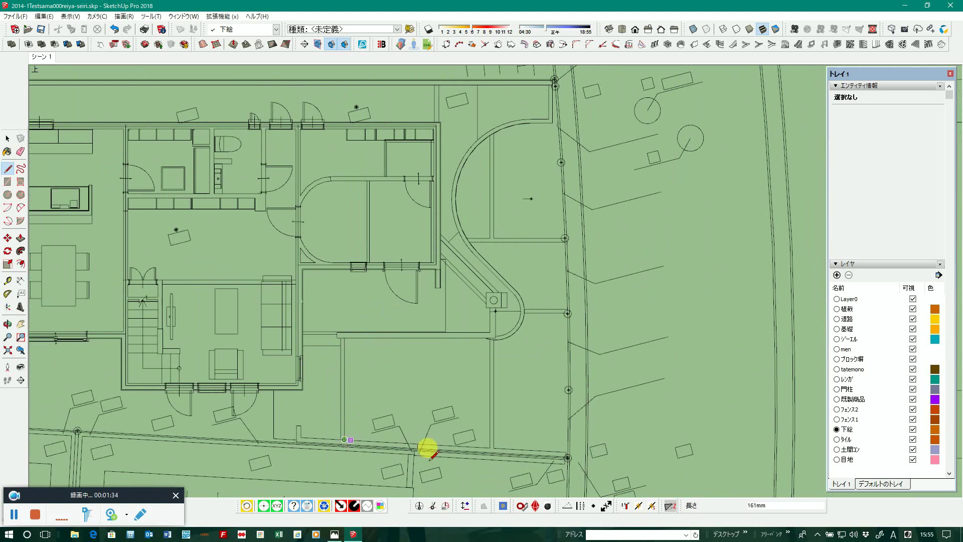
Extend the outline to the road-edge intersection, completing the traced parking boundary
scroll(495, 448, up, 3)
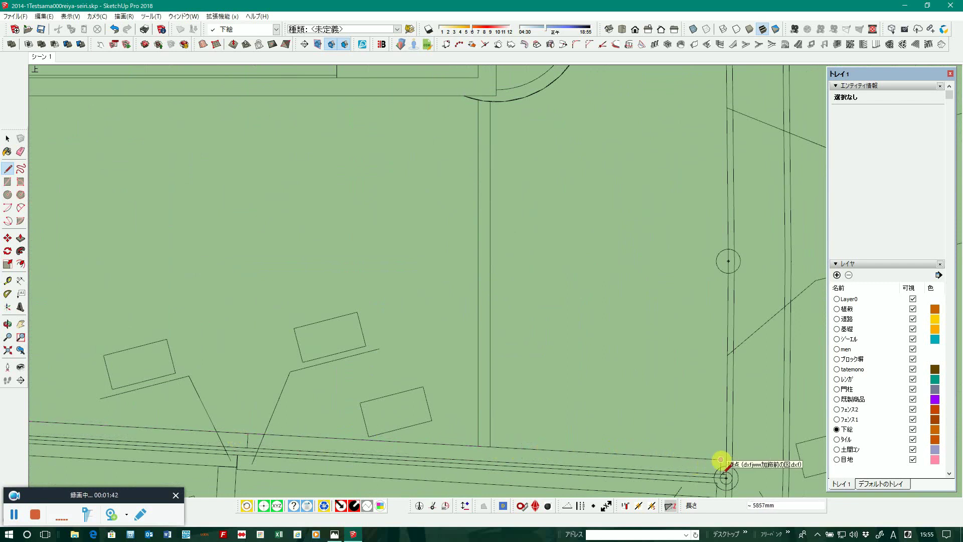
scroll(724, 477, up, 2)
scroll(723, 475, up, 1)
scroll(719, 474, up, 1)
scroll(717, 472, up, 1)
scroll(723, 478, up, 3)
scroll(721, 475, up, 1)
click(720, 474)
scroll(482, 321, down, 2)
scroll(477, 321, down, 2)
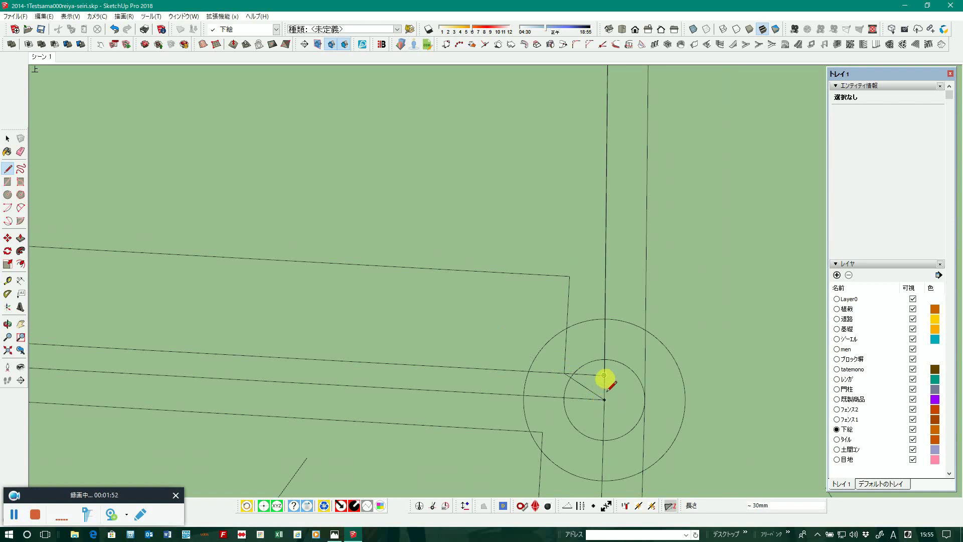
scroll(603, 377, down, 2)
scroll(602, 379, down, 2)
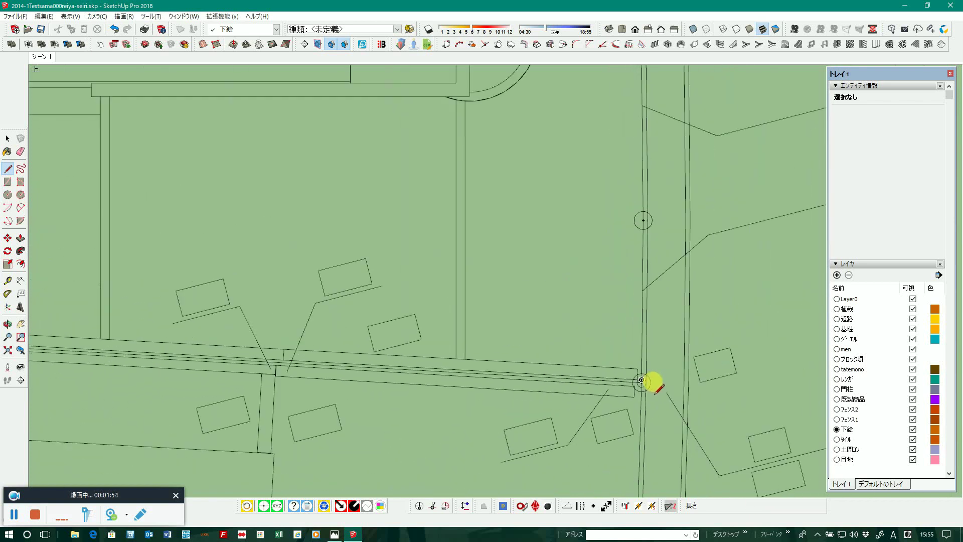
scroll(601, 381, down, 2)
scroll(599, 383, down, 2)
scroll(369, 408, down, 1)
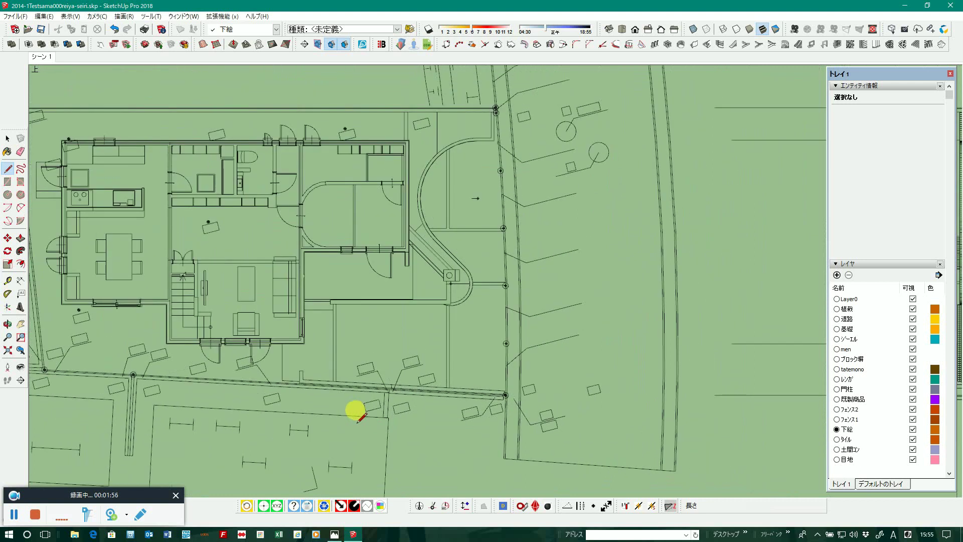
scroll(363, 403, up, 2)
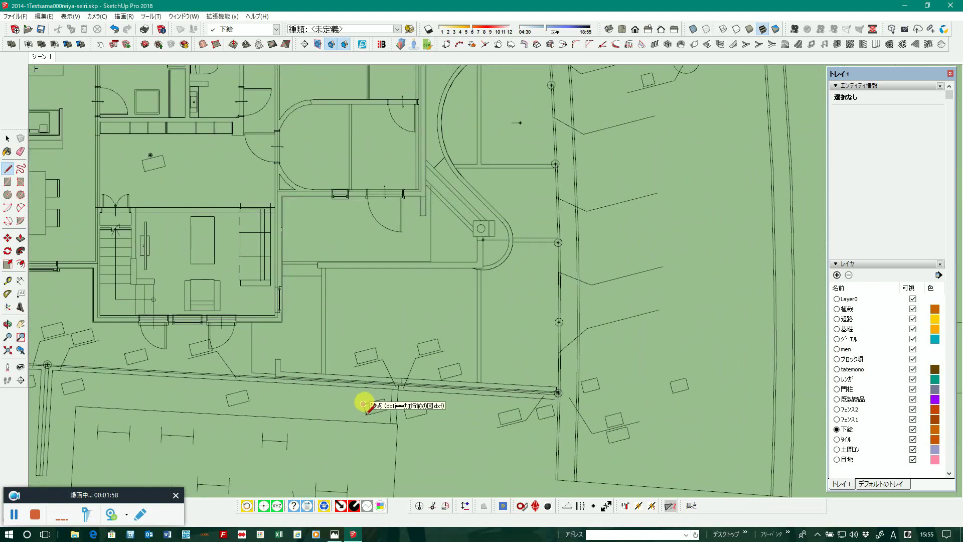
scroll(362, 404, down, 2)
scroll(359, 404, down, 1)
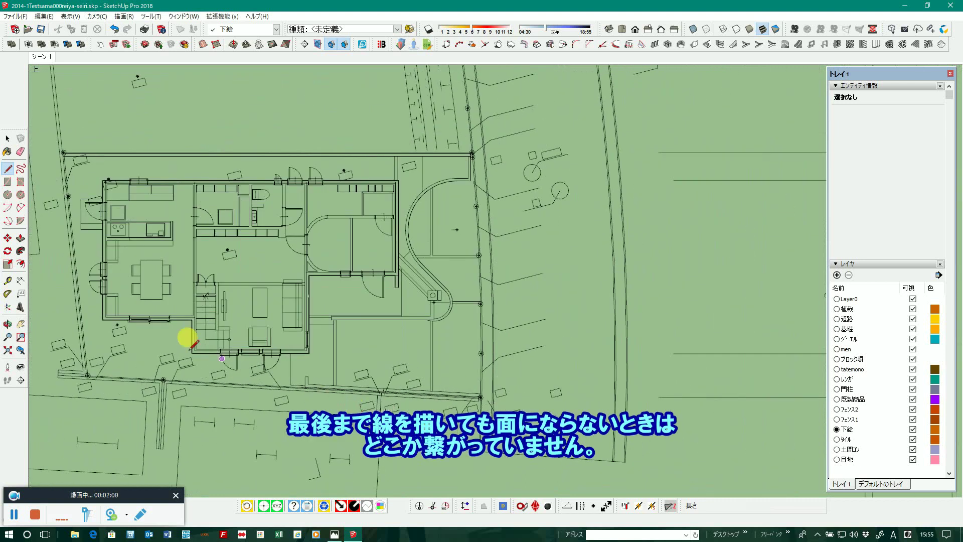
click(8, 139)
scroll(477, 142, down, 2)
Box-select the traced outline and draw the missing diagonal edge to close the loop
drag(366, 121, 555, 378)
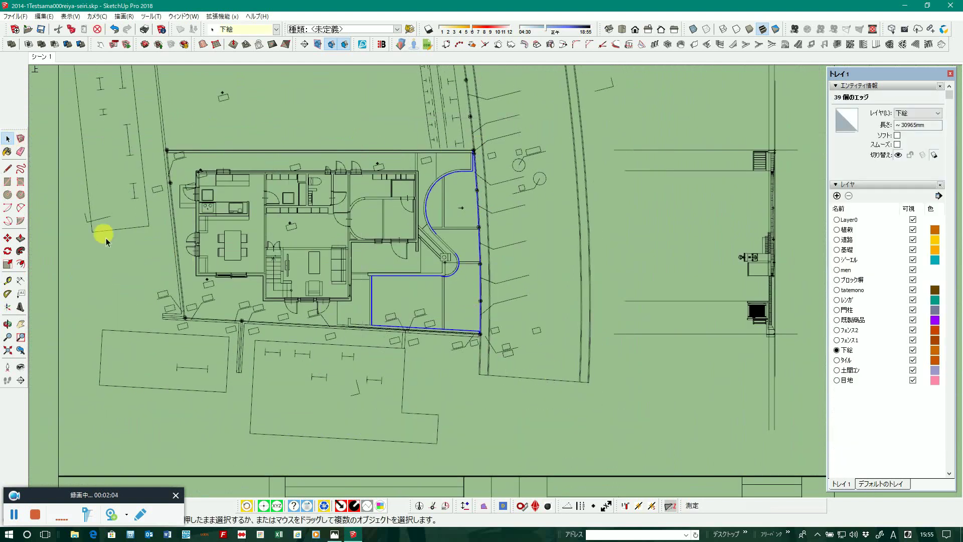
click(8, 169)
scroll(422, 253, up, 3)
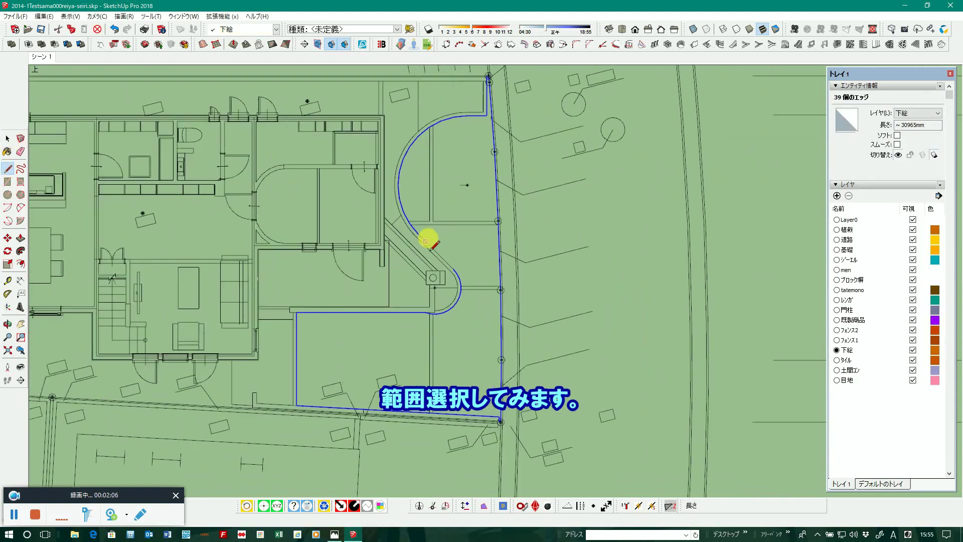
scroll(416, 236, up, 2)
click(414, 232)
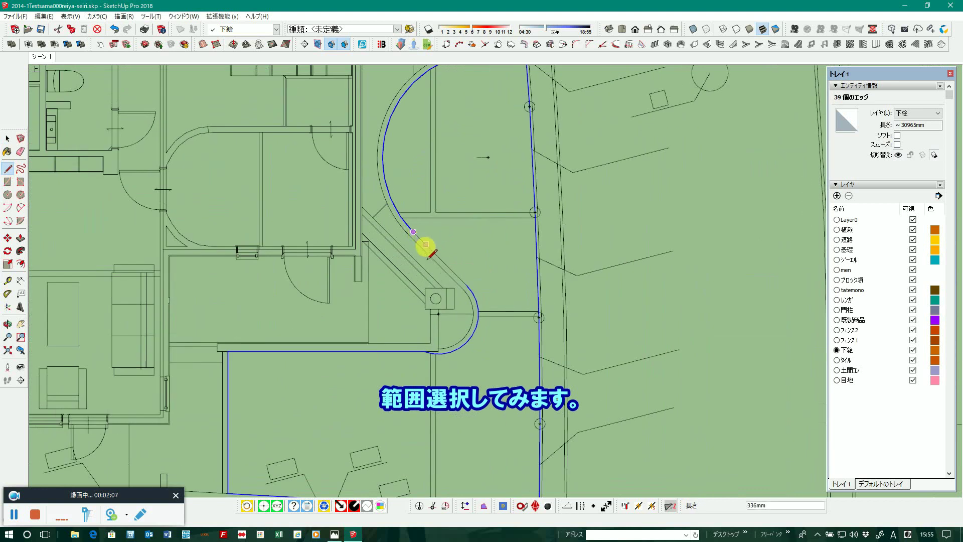
click(467, 285)
scroll(459, 274, down, 4)
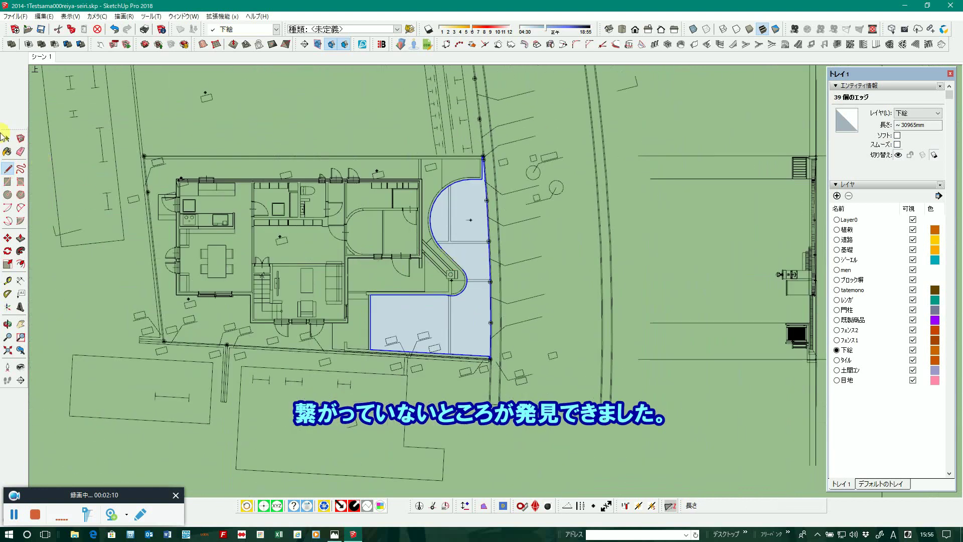
Deselect the edges and select the new 28800646 mm² parking-area face
click(7, 139)
scroll(296, 195, down, 3)
click(441, 350)
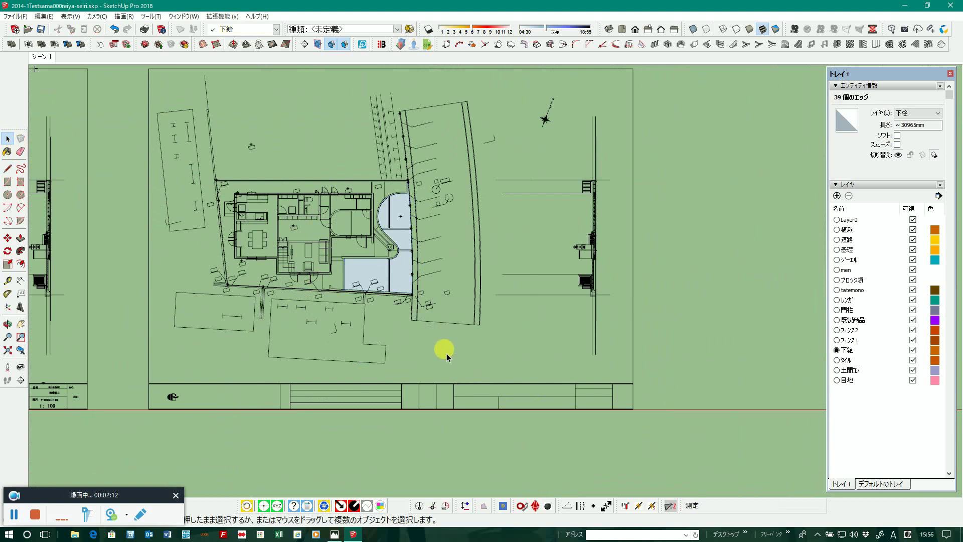
click(404, 281)
scroll(341, 275, down, 2)
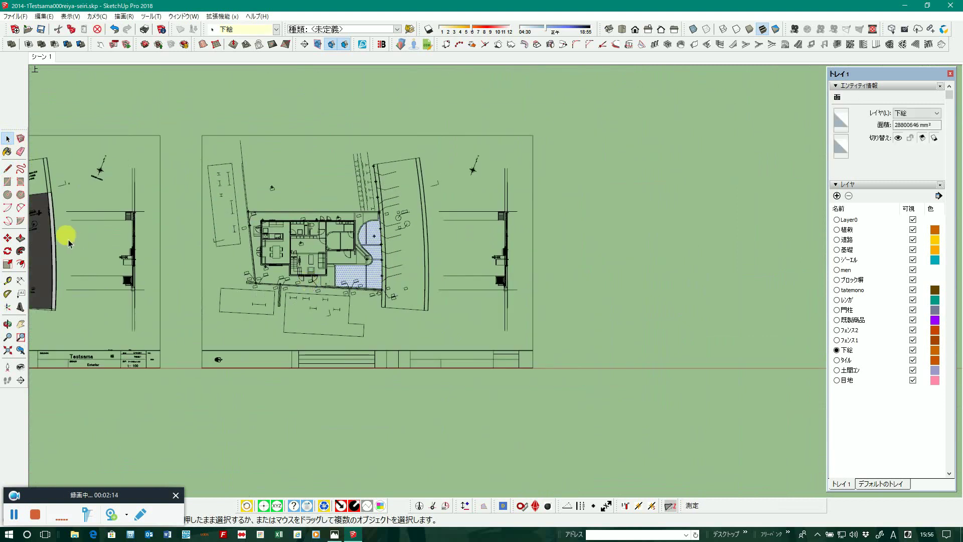
Move the parking-area face by its corner off the copied underlay, to the right of the plans
click(9, 239)
scroll(355, 275, up, 3)
scroll(322, 274, up, 3)
scroll(360, 287, up, 3)
scroll(371, 277, up, 2)
scroll(384, 268, up, 2)
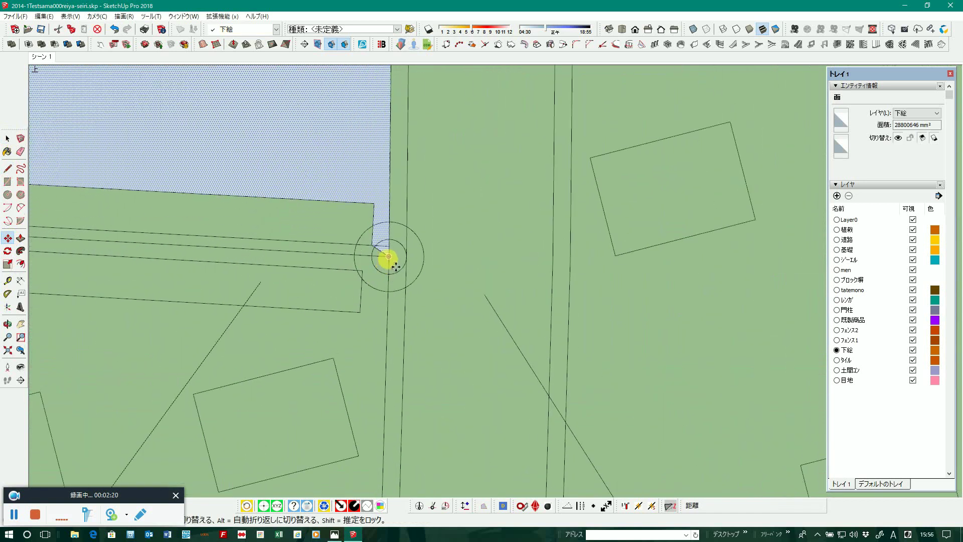
scroll(395, 267, down, 2)
scroll(399, 266, down, 1)
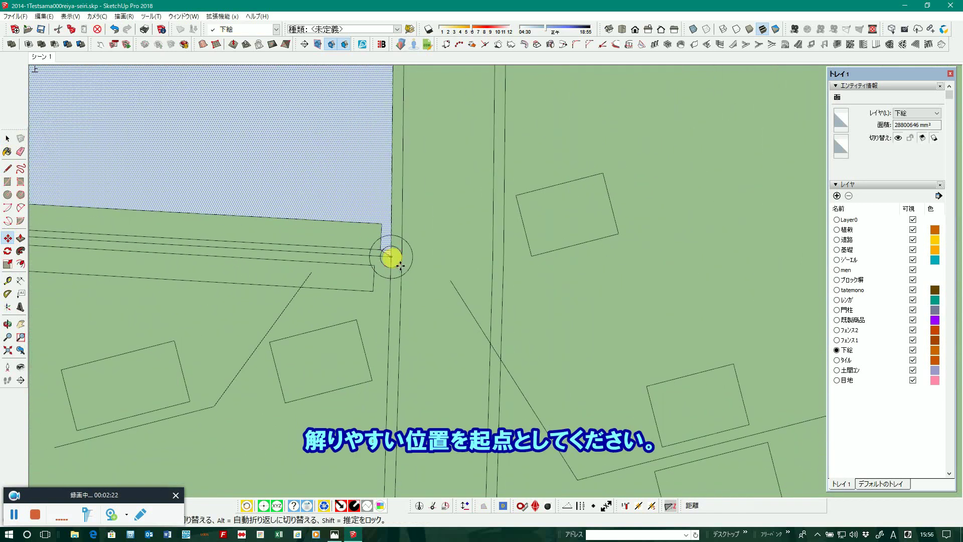
click(391, 257)
scroll(366, 256, down, 2)
scroll(336, 257, down, 2)
scroll(319, 260, down, 2)
scroll(276, 261, down, 2)
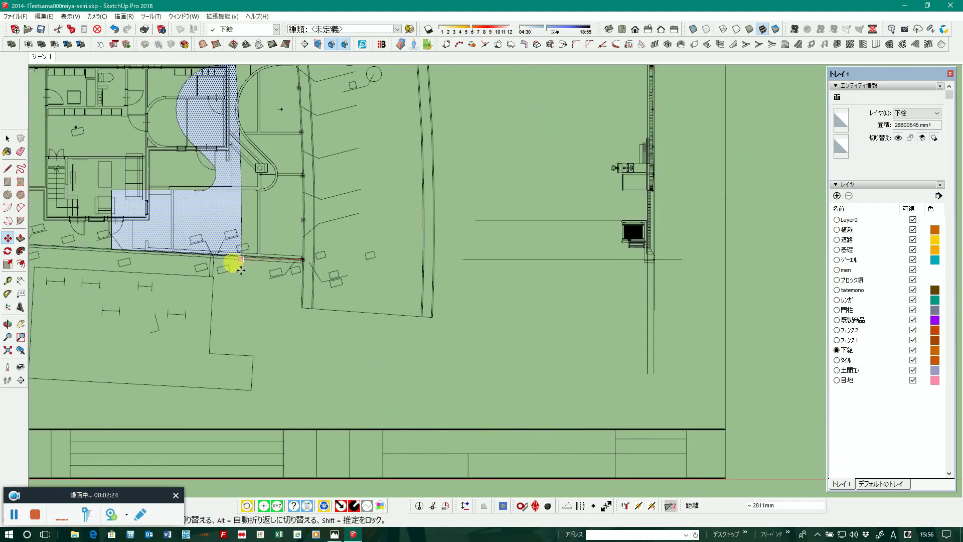
scroll(226, 268, down, 2)
scroll(204, 268, down, 2)
scroll(281, 264, down, 1)
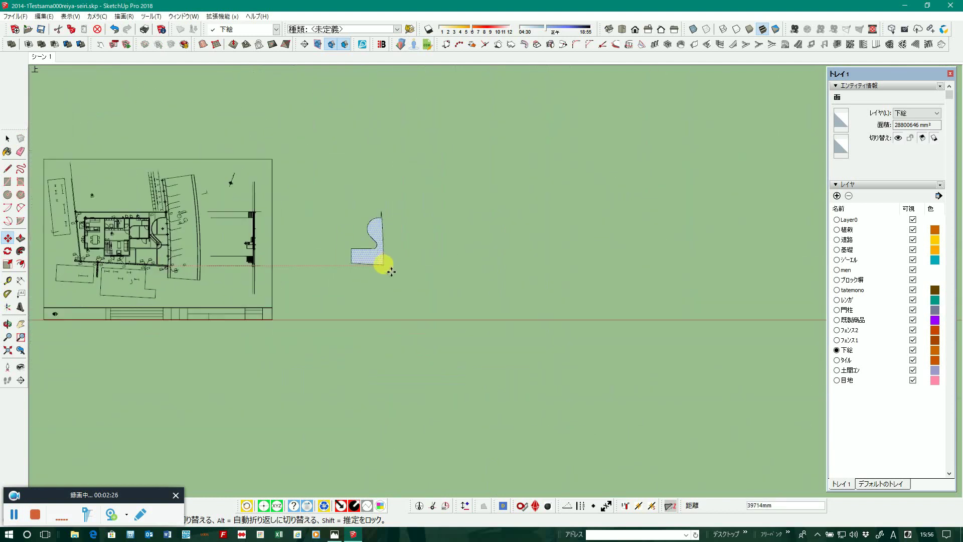
scroll(392, 272, up, 1)
click(392, 271)
scroll(442, 266, down, 2)
scroll(456, 273, down, 2)
scroll(462, 279, down, 1)
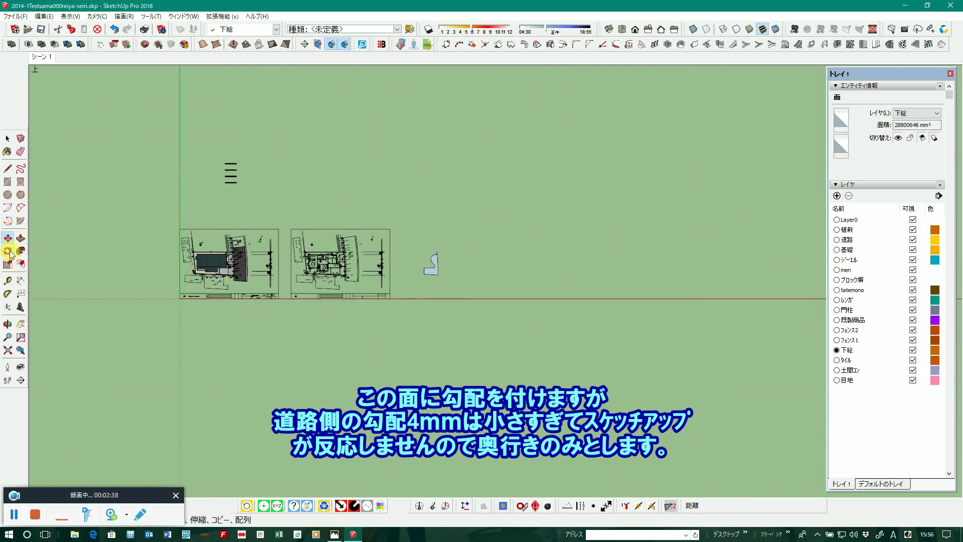
click(8, 253)
click(417, 266)
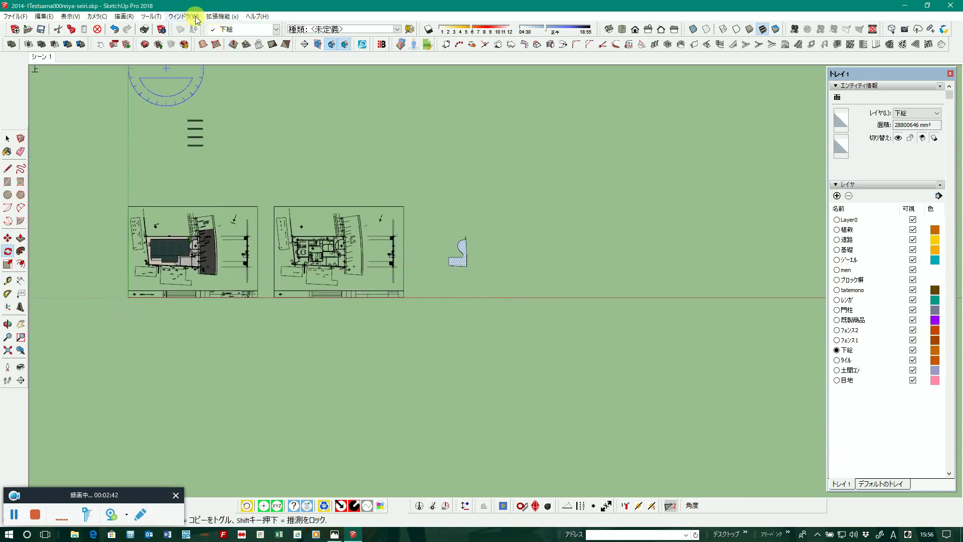
click(221, 16)
click(225, 122)
scroll(189, 254, up, 2)
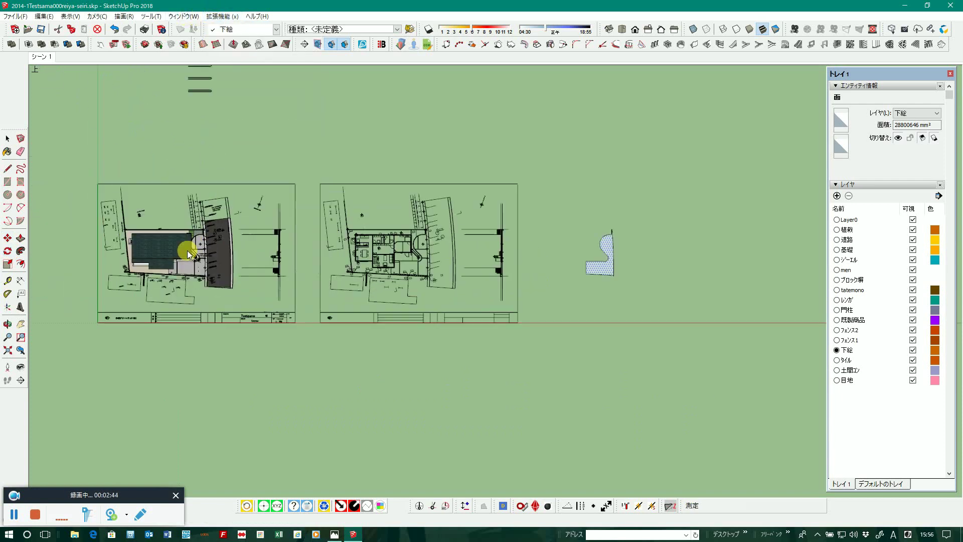
scroll(189, 254, up, 2)
scroll(215, 286, up, 2)
scroll(205, 260, up, 2)
scroll(218, 269, up, 2)
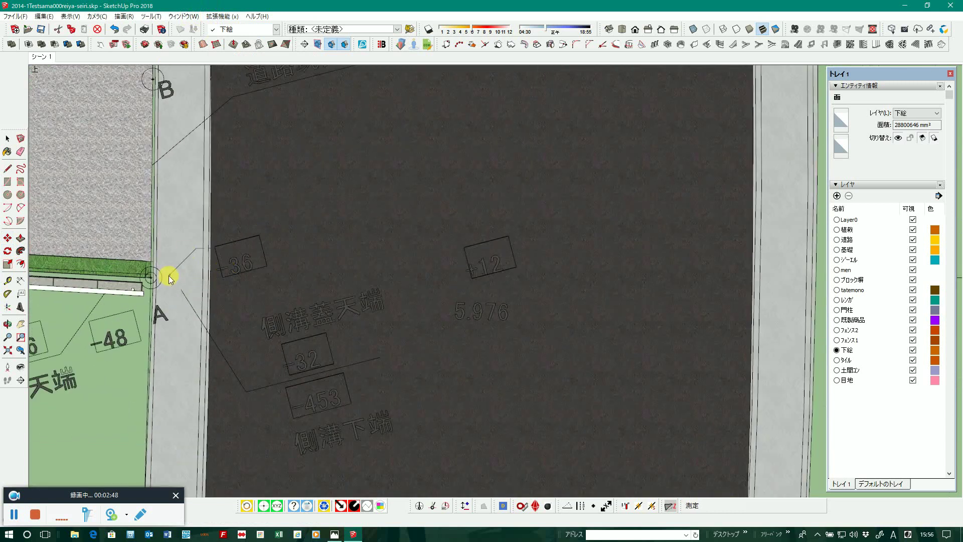
scroll(302, 281, down, 3)
click(115, 29)
scroll(189, 247, up, 2)
scroll(190, 247, up, 1)
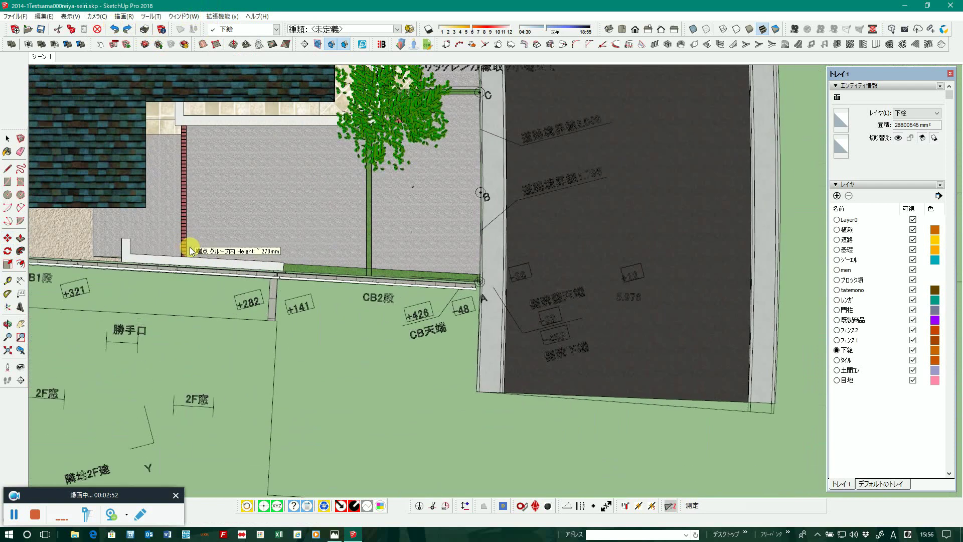
scroll(191, 246, down, 1)
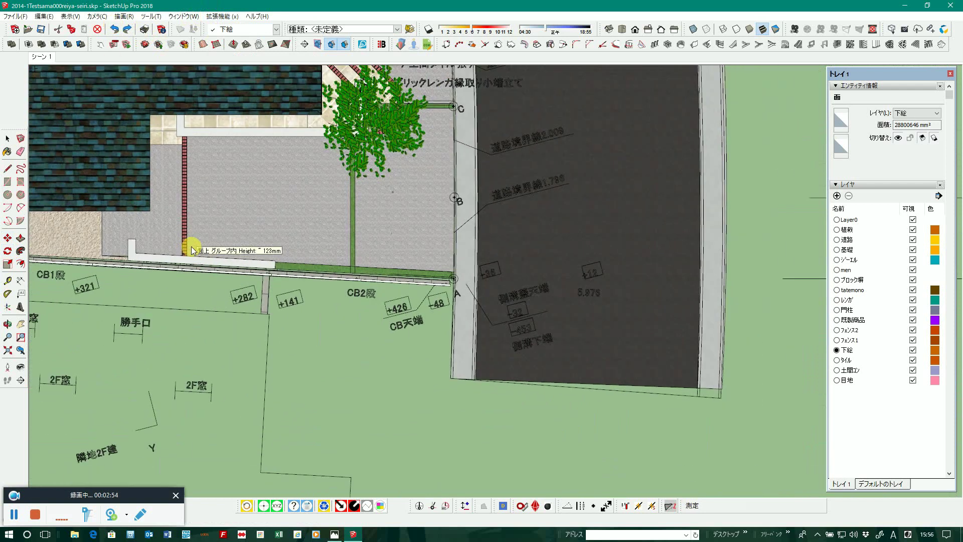
scroll(188, 245, up, 1)
scroll(181, 244, up, 1)
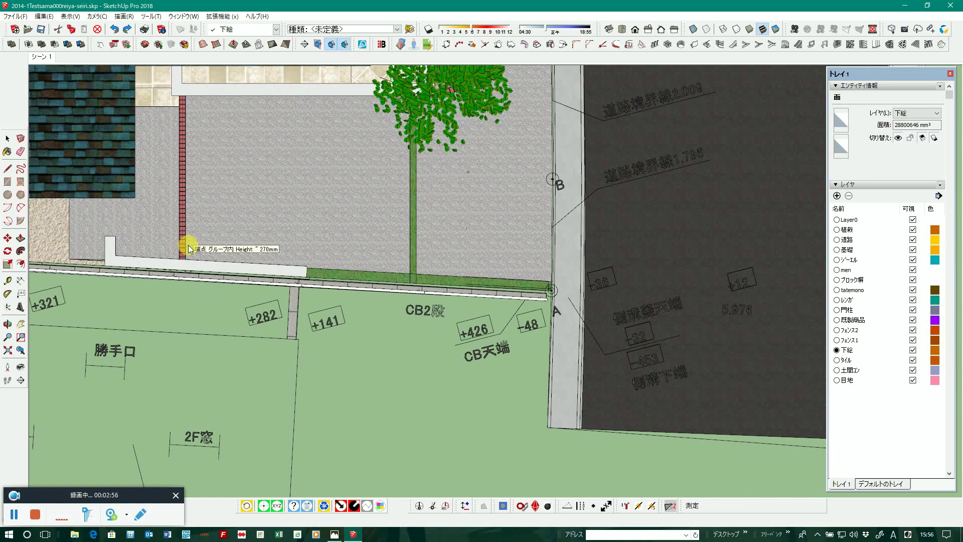
scroll(188, 245, down, 1)
scroll(189, 244, down, 1)
scroll(191, 243, down, 2)
scroll(190, 245, down, 2)
scroll(190, 250, down, 2)
scroll(183, 286, down, 2)
scroll(392, 240, up, 2)
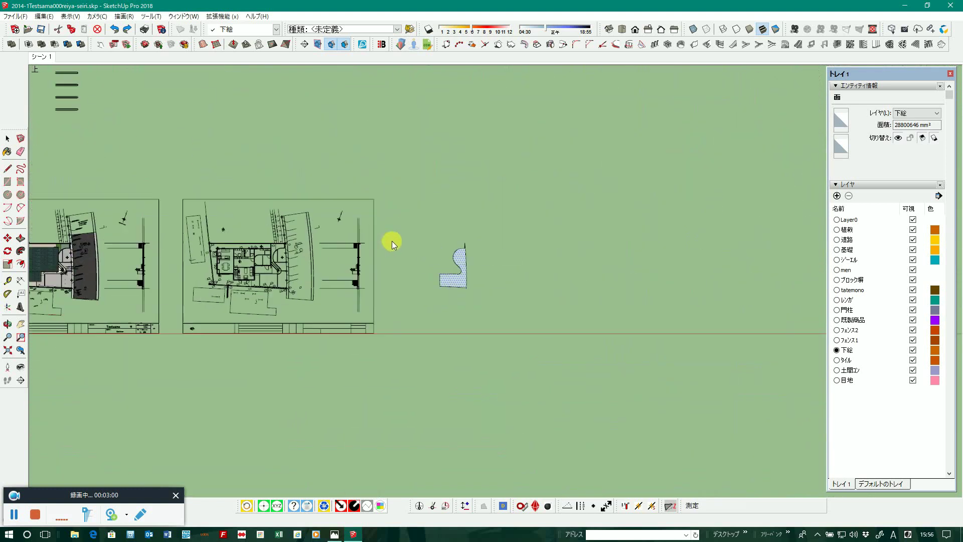
scroll(472, 296, up, 2)
scroll(471, 296, up, 2)
scroll(467, 285, up, 1)
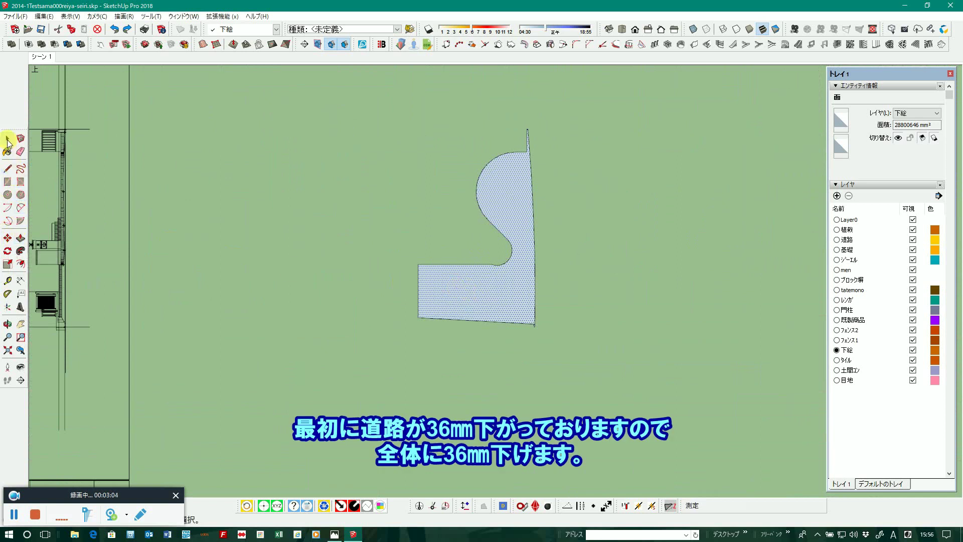
click(8, 141)
drag(383, 107, 598, 370)
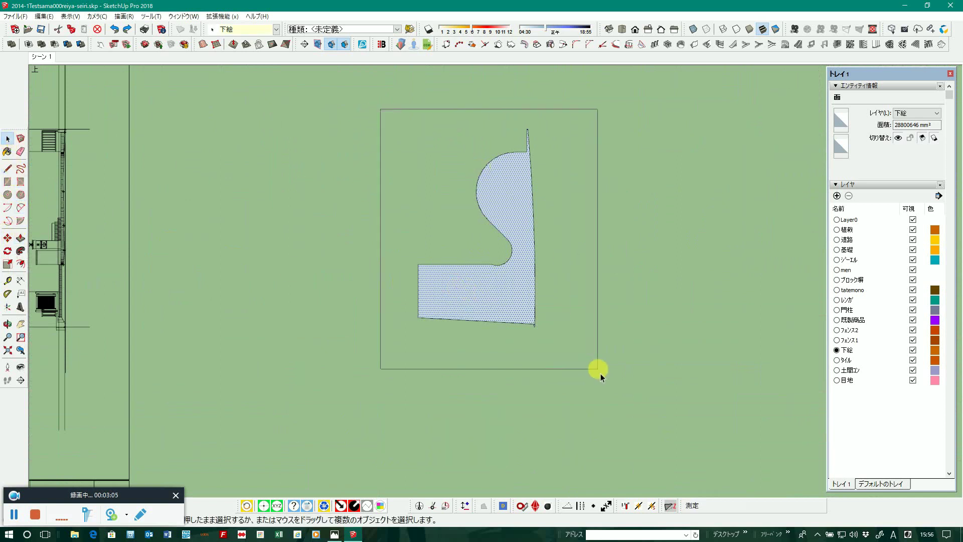
right_click(526, 304)
click(552, 379)
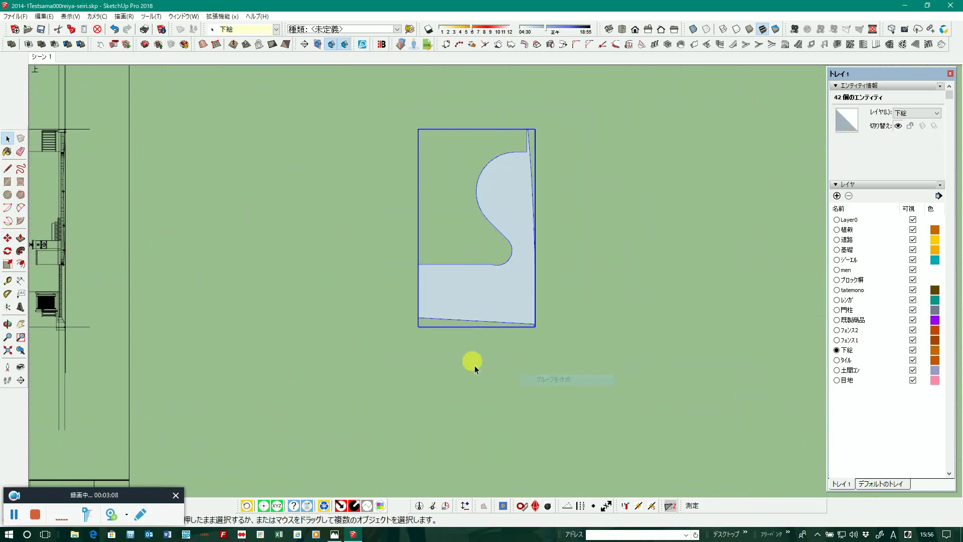
scroll(476, 370, down, 2)
click(446, 365)
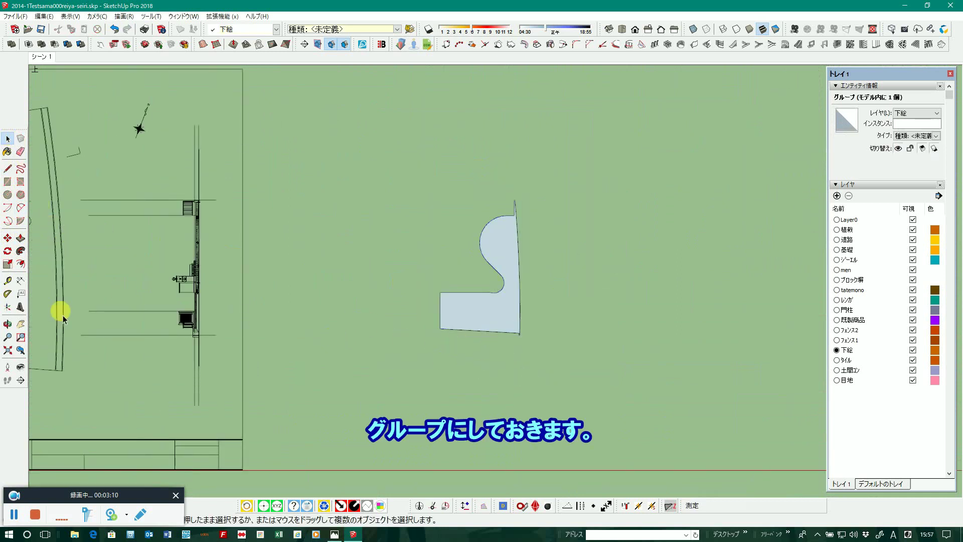
click(8, 252)
scroll(577, 372, up, 2)
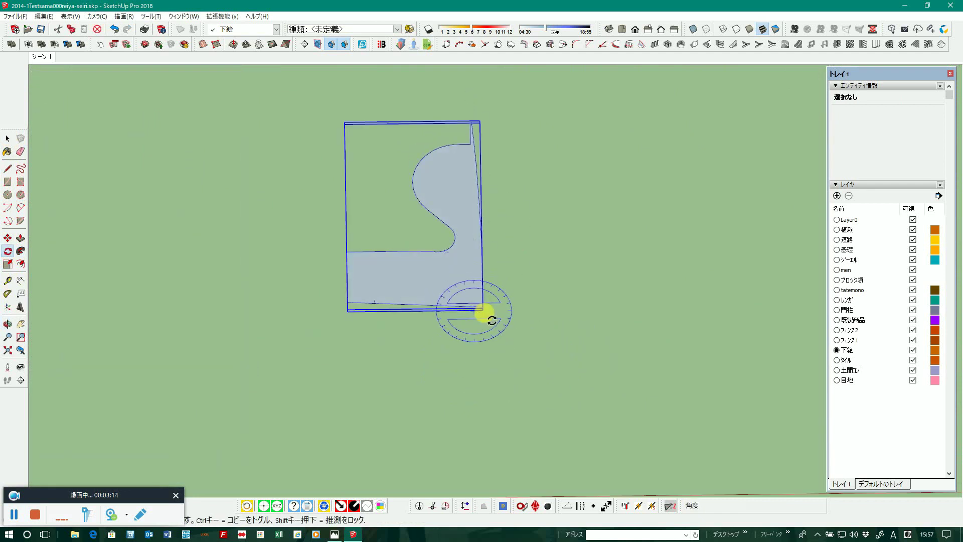
scroll(470, 307, up, 2)
scroll(476, 305, up, 1)
key(Left)
click(478, 305)
scroll(662, 336, down, 3)
scroll(517, 361, down, 1)
scroll(401, 316, up, 4)
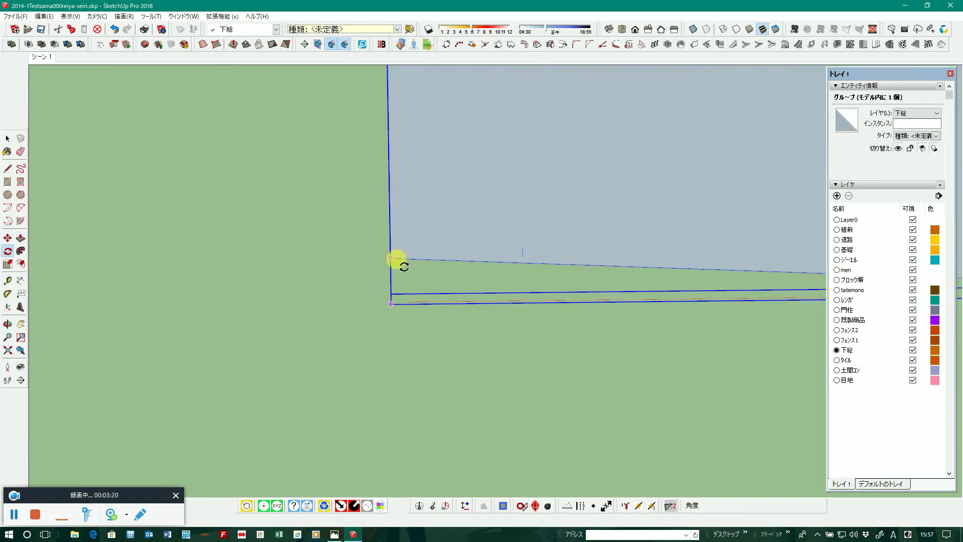
click(390, 257)
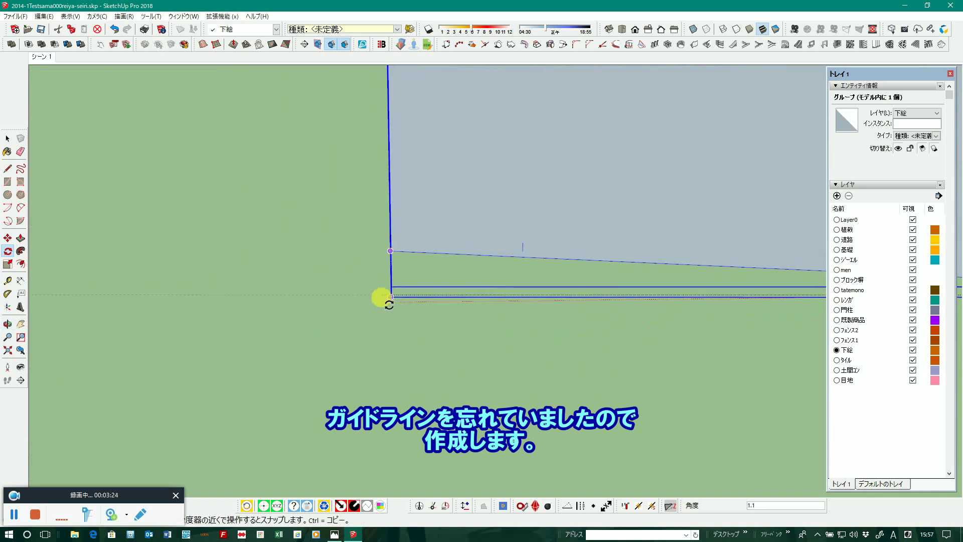
scroll(244, 244, down, 2)
scroll(455, 275, up, 2)
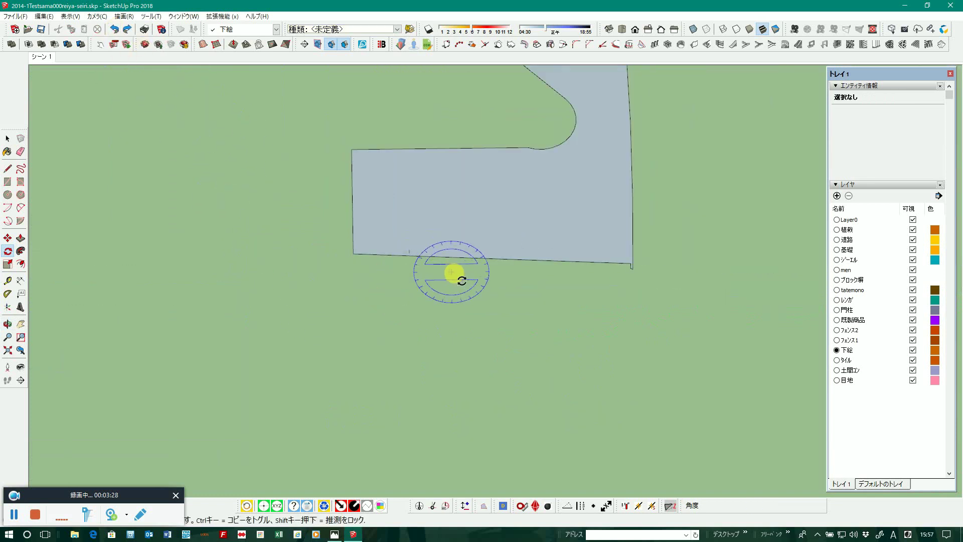
scroll(304, 286, down, 1)
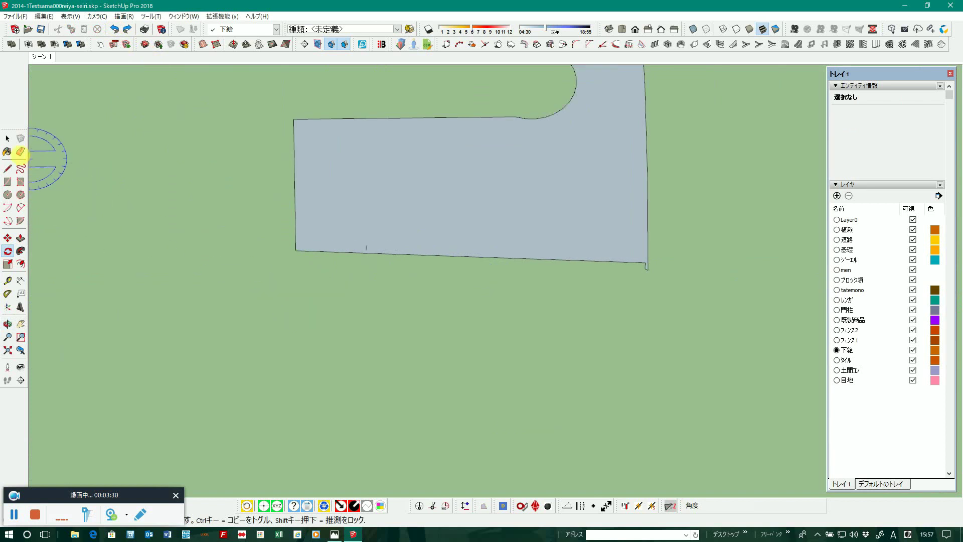
click(7, 140)
click(449, 206)
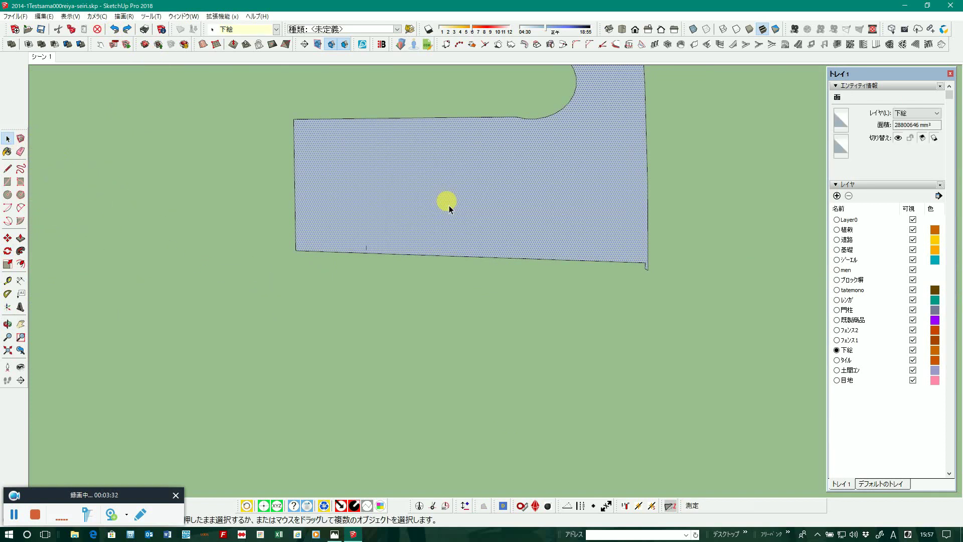
Group the parking face together with its edges
double_click(450, 206)
scroll(453, 304, down, 2)
right_click(466, 240)
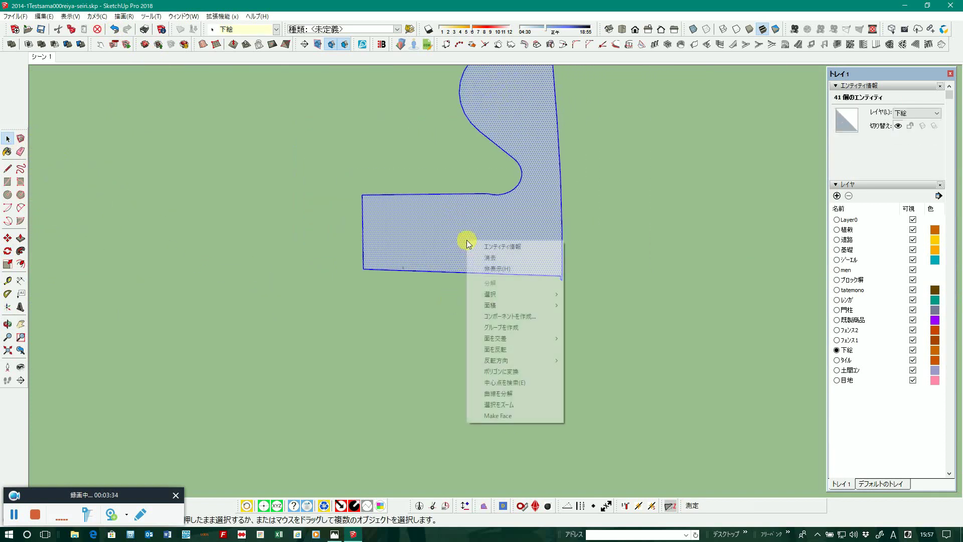
click(501, 327)
scroll(122, 268, up, 1)
scroll(123, 269, up, 1)
Draw a 162 mm vertical line up the blue axis from the group's corner
click(8, 170)
click(552, 304)
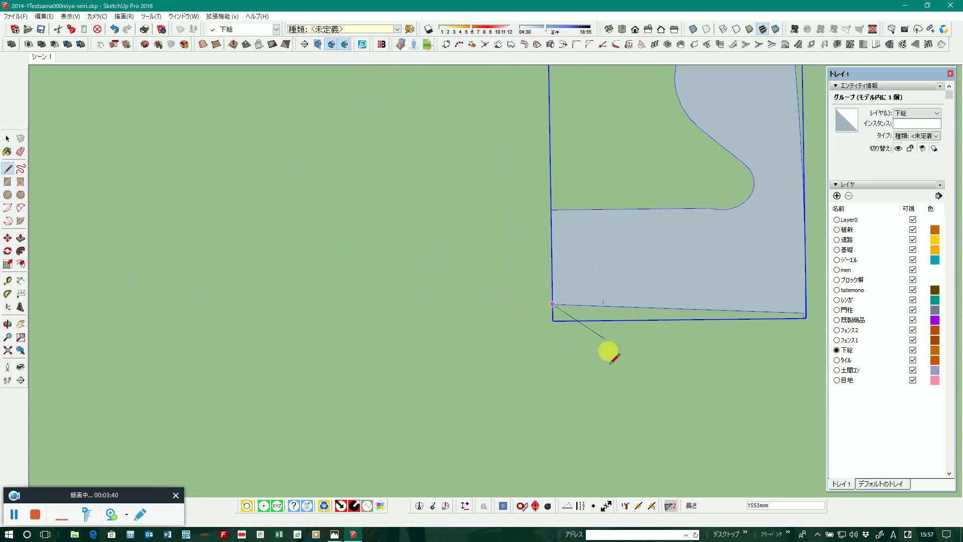
middle_drag(608, 350, 574, 262)
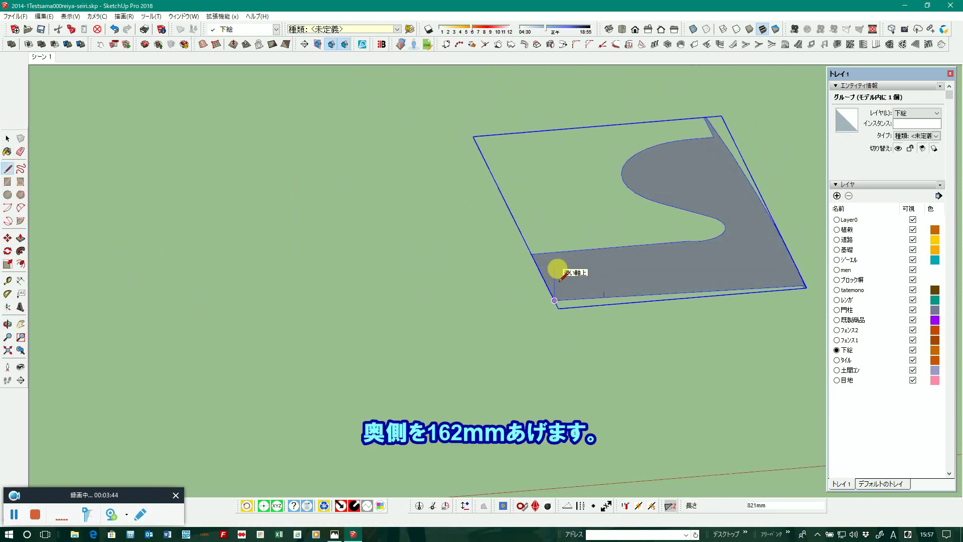
key(Return)
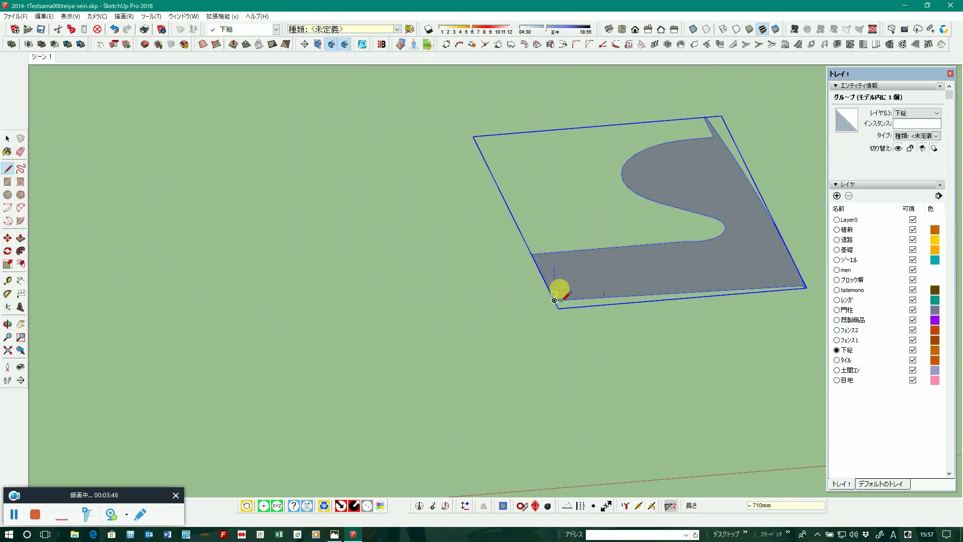
scroll(473, 329, down, 1)
click(10, 139)
mouse_move(551, 301)
middle_down()
mouse_move(738, 366)
mouse_move(674, 361)
mouse_move(303, 276)
middle_up()
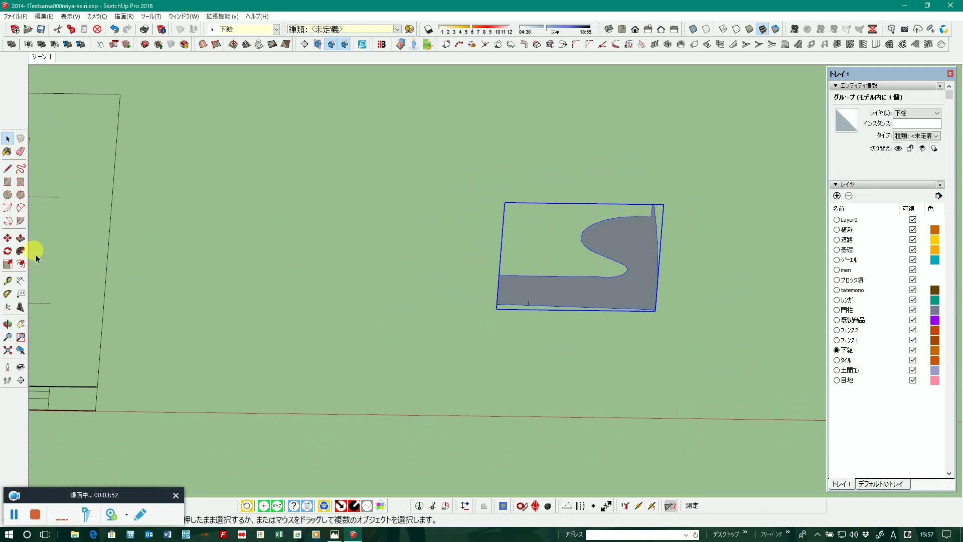
Lock the Rotate tool to a vertical rotation plane with the arrow keys
click(7, 251)
scroll(637, 314, up, 3)
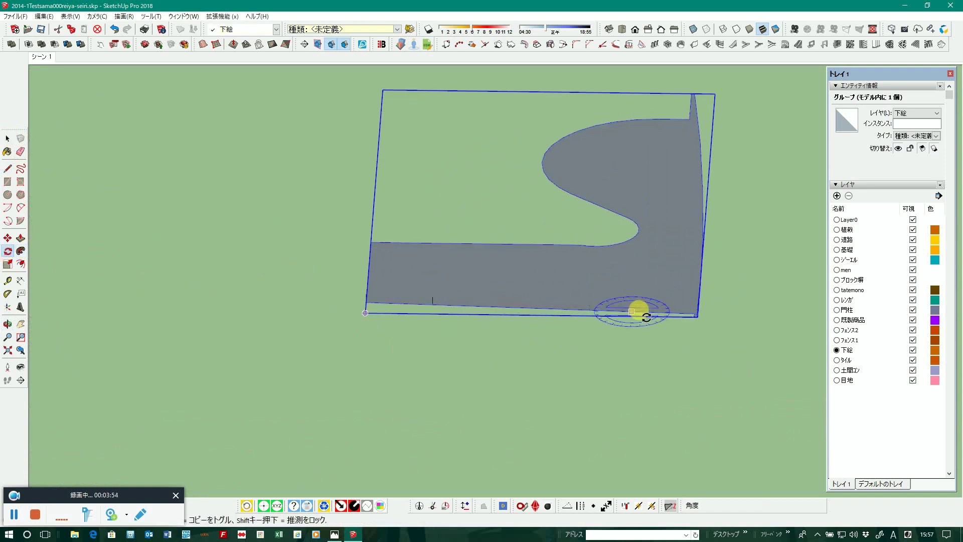
scroll(712, 322, up, 3)
scroll(718, 329, up, 2)
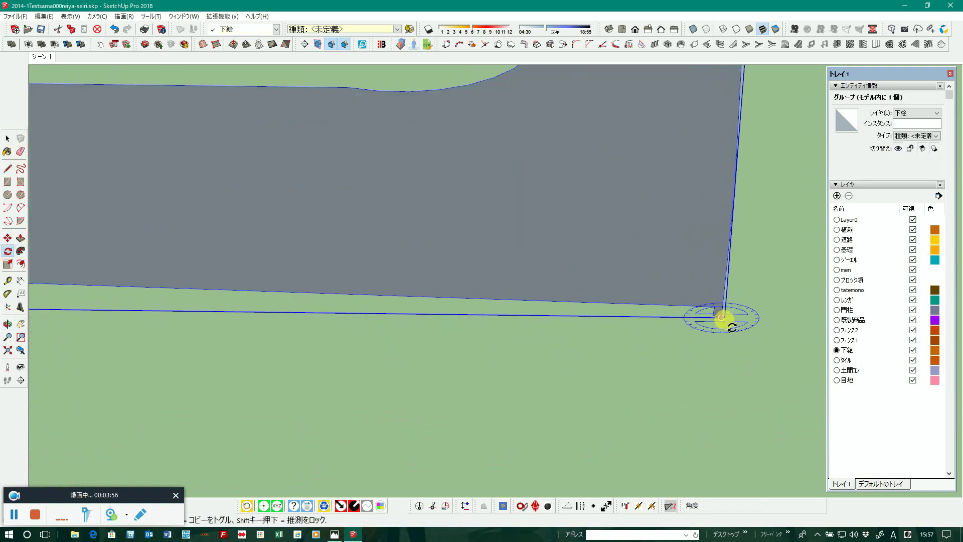
key(Right)
key(Right)
key(Left)
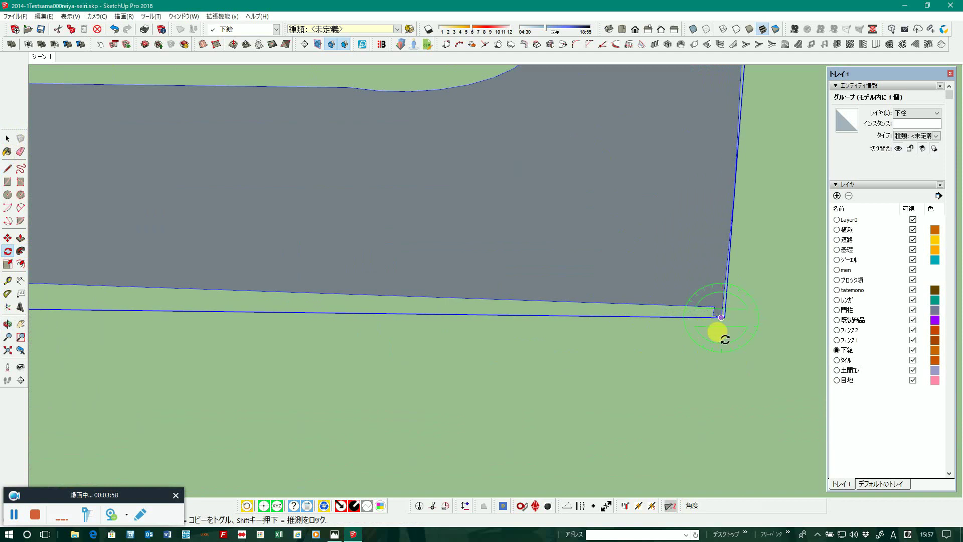
scroll(687, 293, down, 2)
scroll(682, 298, down, 2)
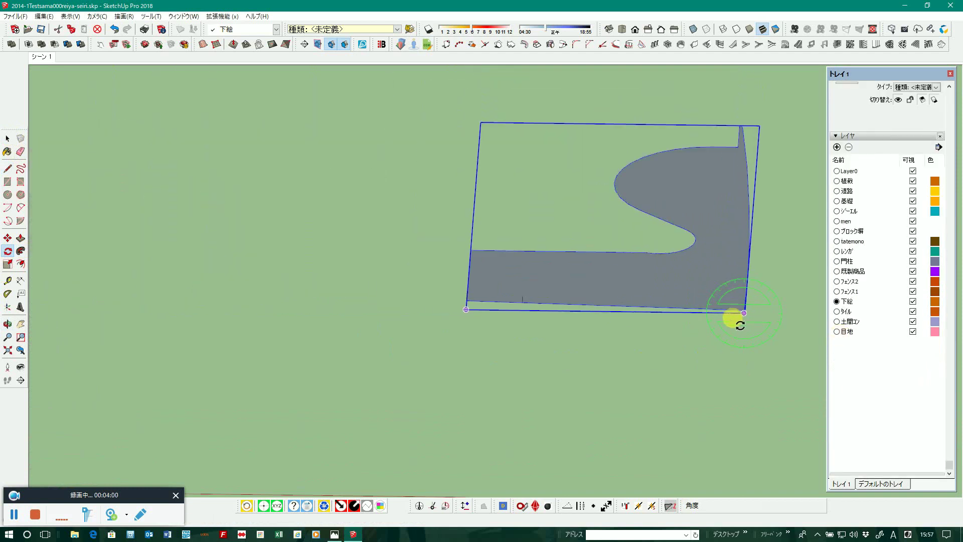
scroll(502, 311, up, 2)
scroll(507, 311, up, 3)
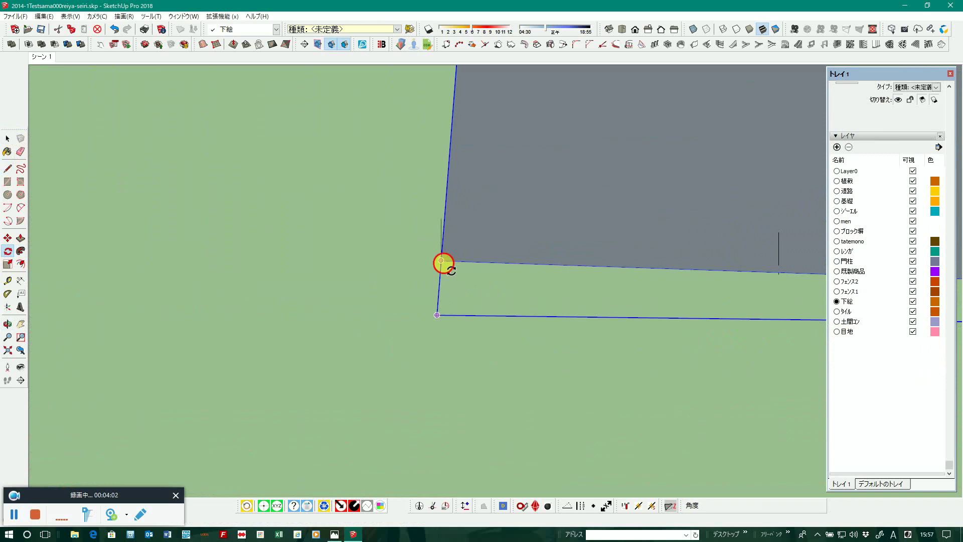
Tilt the group about 1.6° so its corner meets the top of the 162 mm line
click(442, 253)
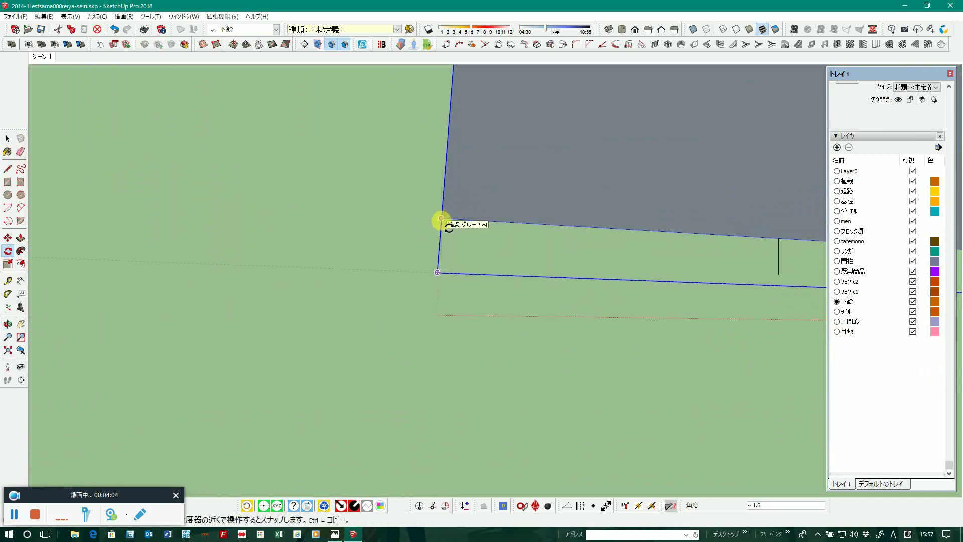
click(441, 219)
scroll(345, 273, down, 2)
scroll(311, 282, down, 2)
scroll(301, 287, down, 2)
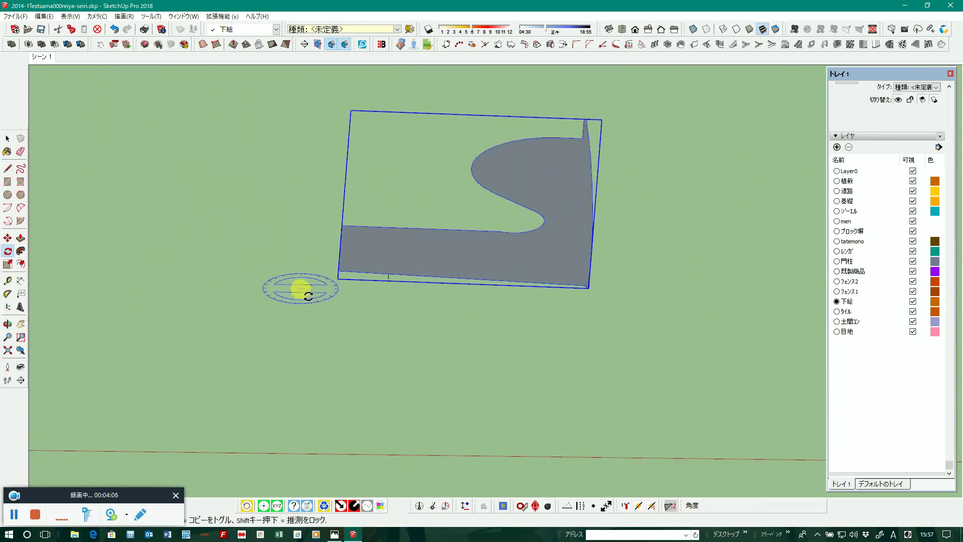
scroll(300, 287, down, 1)
click(7, 139)
scroll(436, 336, down, 2)
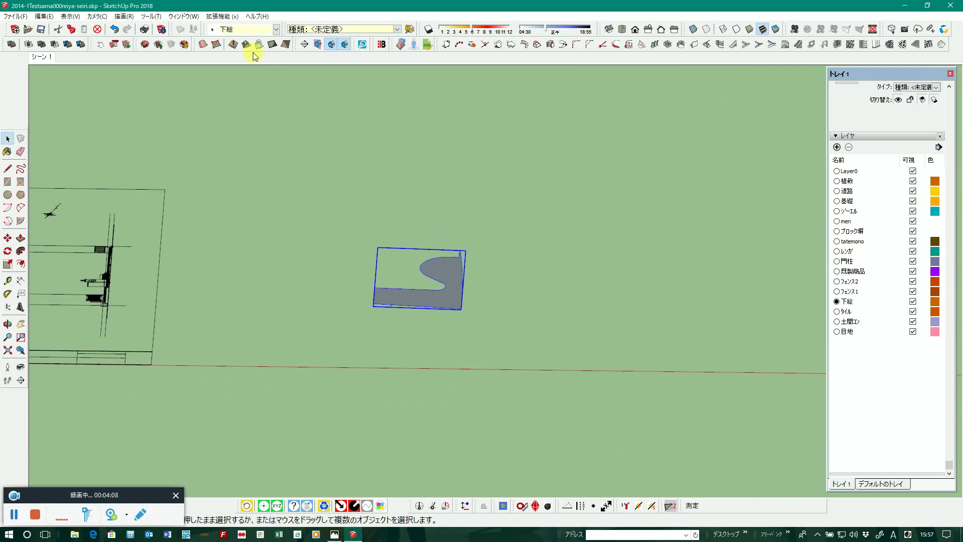
Check with Add Height above Datum that the raised corner sits 162 mm up
click(221, 16)
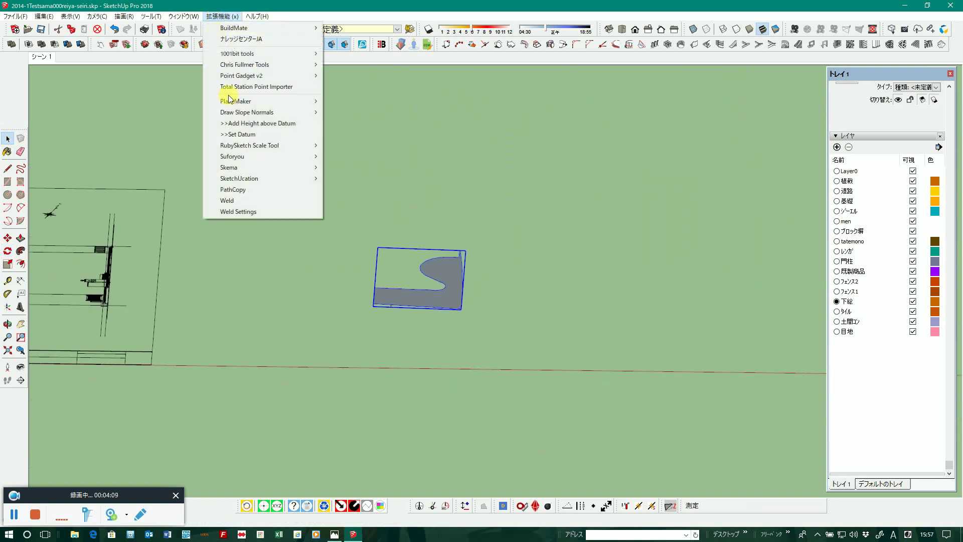
click(232, 128)
scroll(386, 309, up, 2)
scroll(372, 286, up, 2)
scroll(348, 293, up, 1)
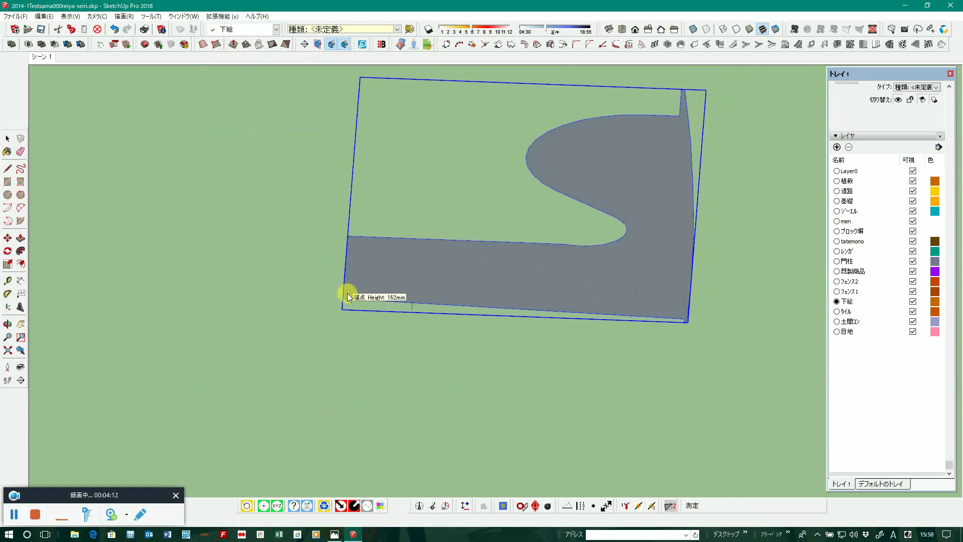
scroll(348, 293, down, 1)
scroll(326, 292, down, 2)
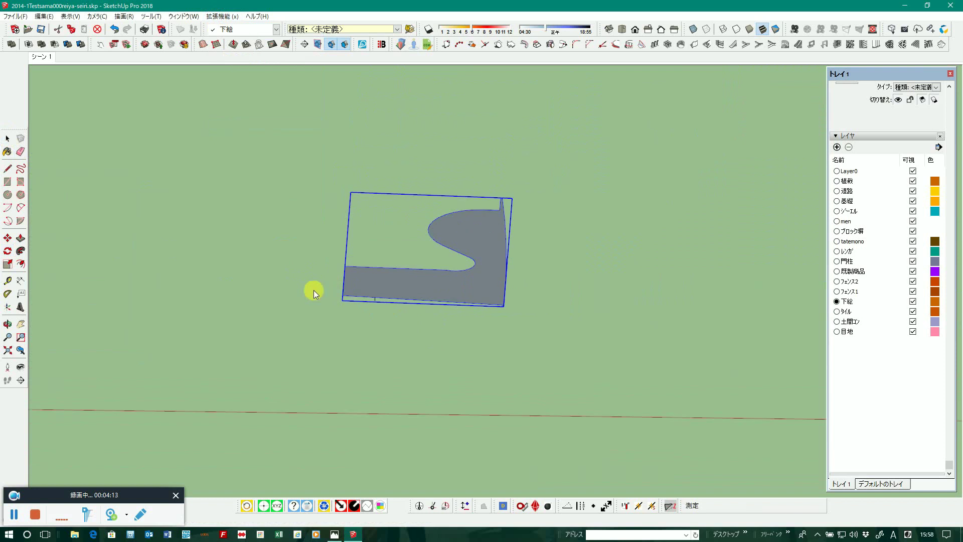
Delete the leftover short line at the tilted plane's corner
click(7, 138)
click(376, 321)
scroll(389, 299, up, 1)
scroll(386, 302, up, 3)
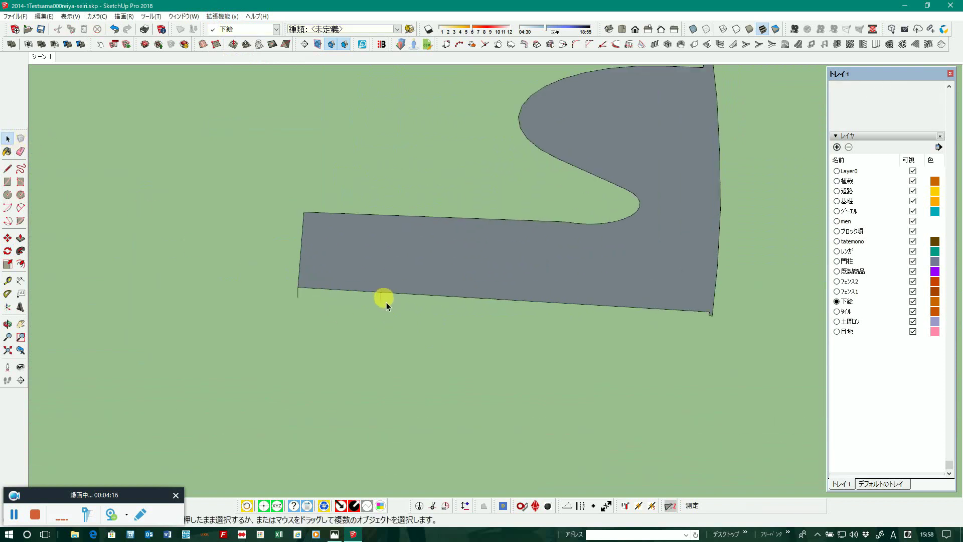
click(384, 302)
key(Delete)
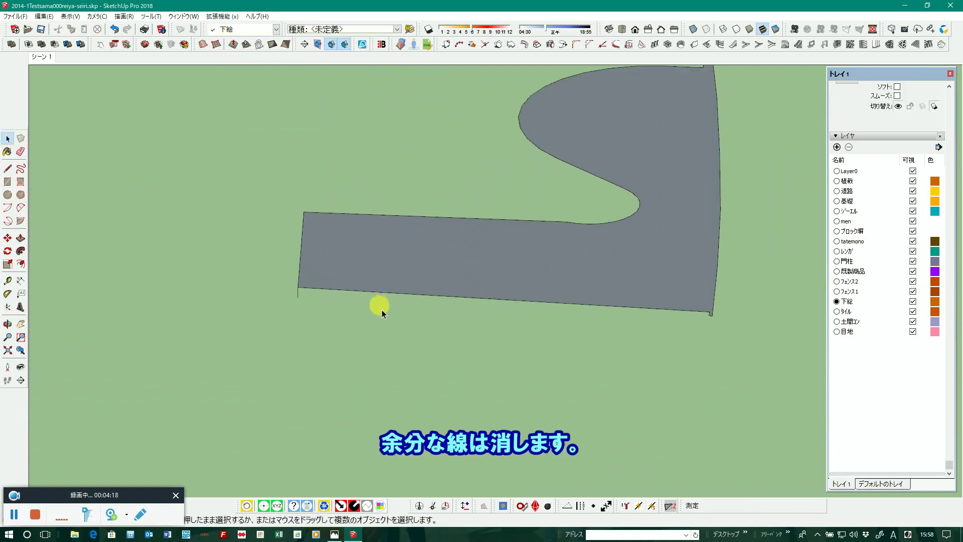
scroll(251, 281, down, 2)
scroll(271, 295, up, 3)
scroll(273, 266, up, 2)
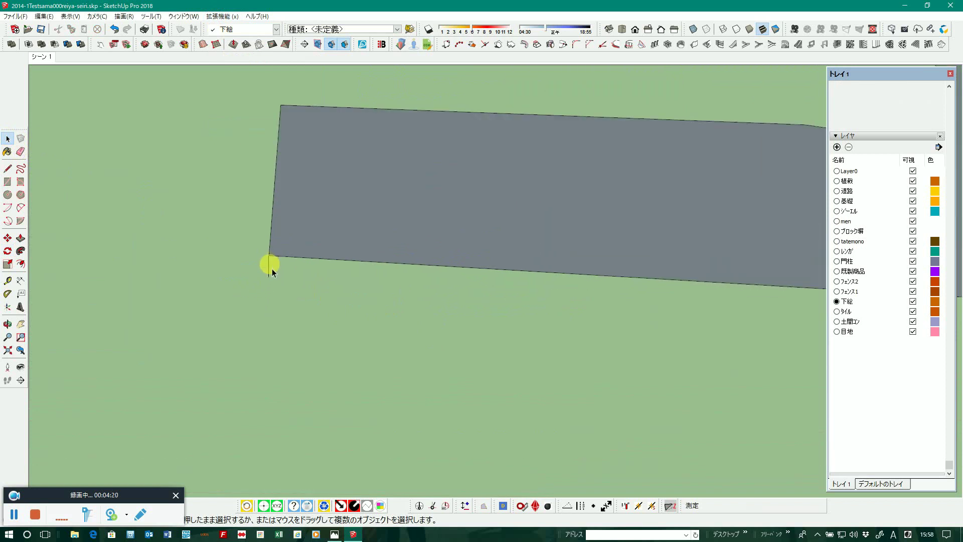
scroll(381, 278, down, 3)
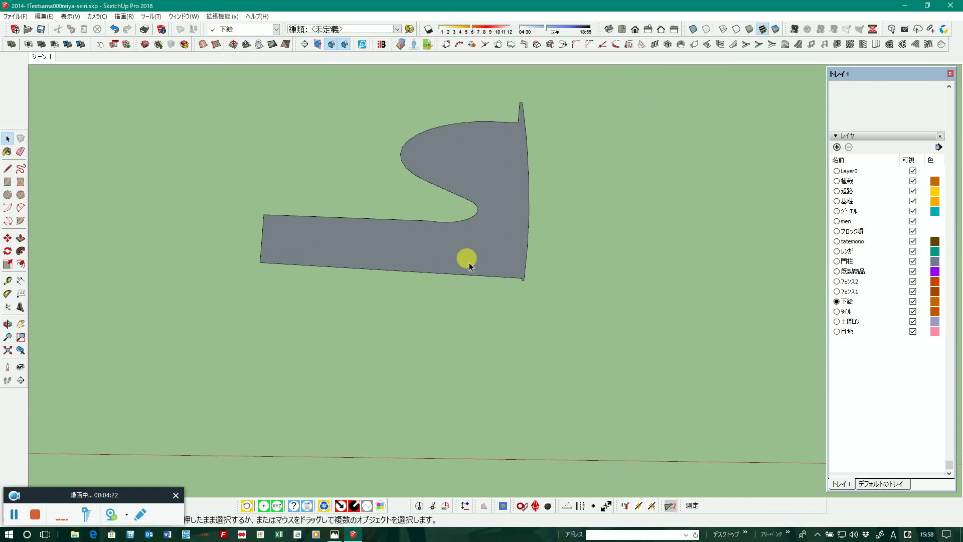
On the site plan, select the first joint-line edge, the curved arc, vertical and lower horizontal edges
scroll(491, 276, down, 2)
scroll(500, 260, down, 2)
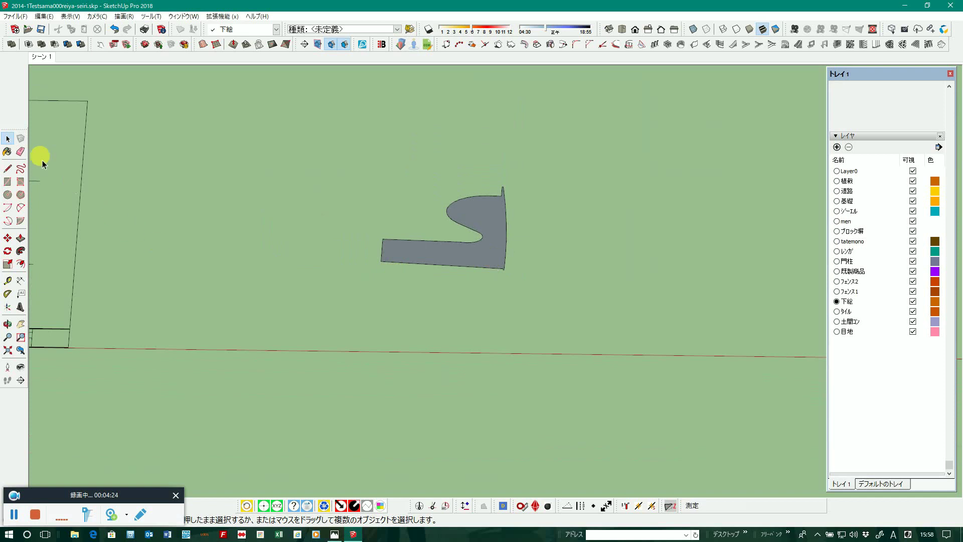
scroll(425, 266, down, 3)
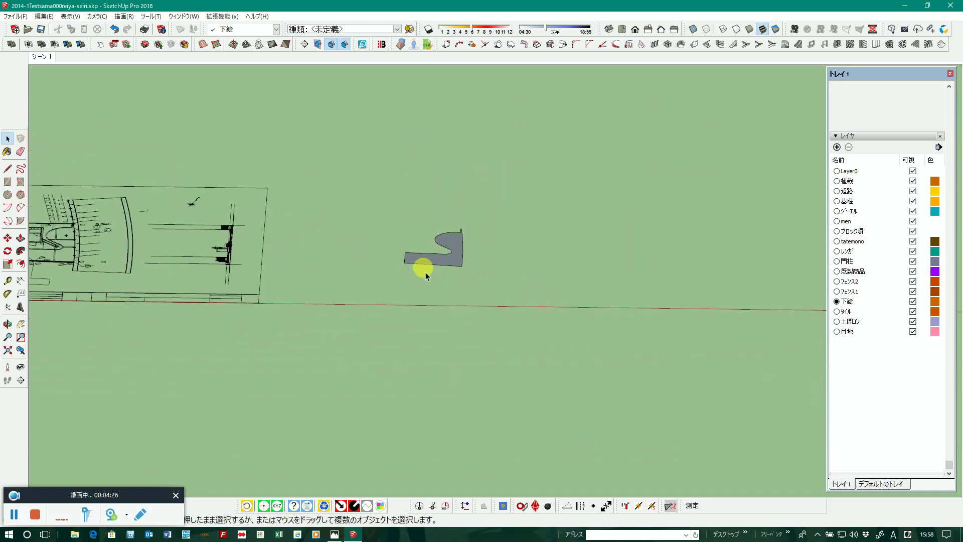
scroll(486, 274, down, 2)
scroll(223, 255, up, 3)
scroll(223, 254, up, 2)
scroll(207, 261, up, 2)
scroll(462, 276, down, 2)
scroll(288, 256, up, 2)
scroll(296, 259, up, 2)
click(292, 267)
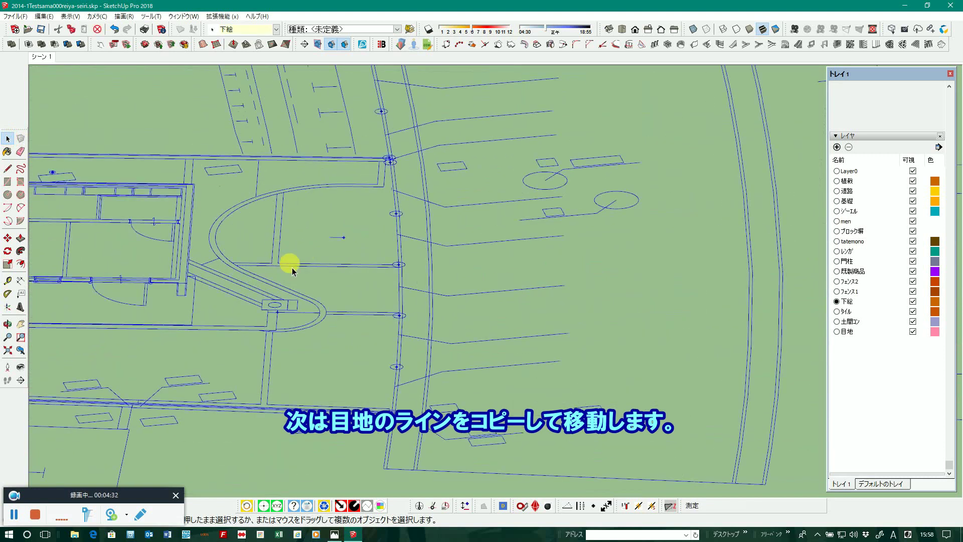
click(293, 270)
click(292, 268)
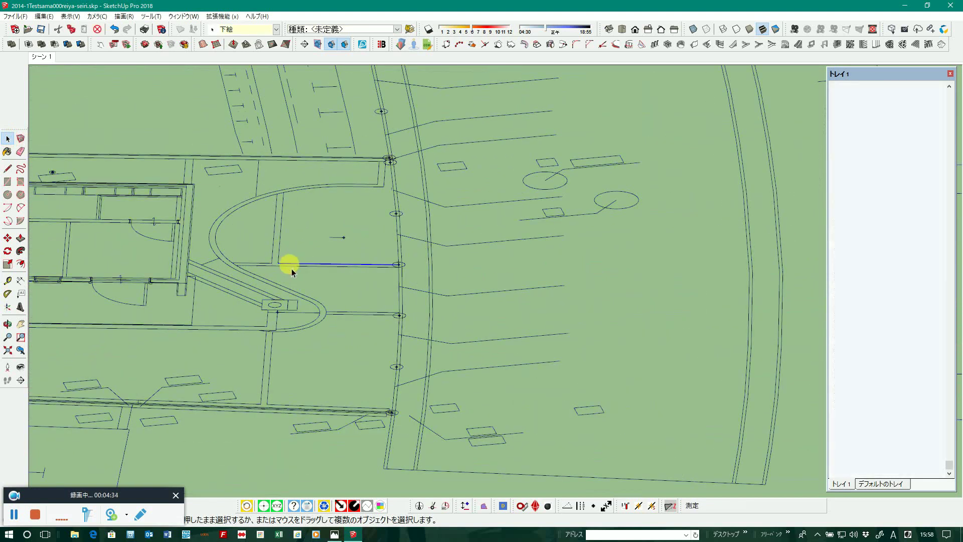
scroll(281, 206, up, 2)
ctrl+click(283, 215)
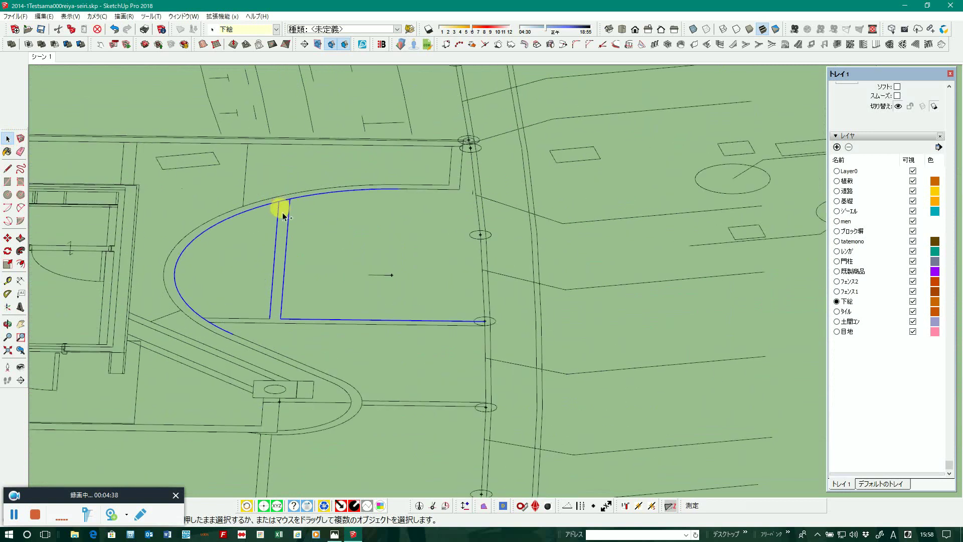
ctrl+click(252, 323)
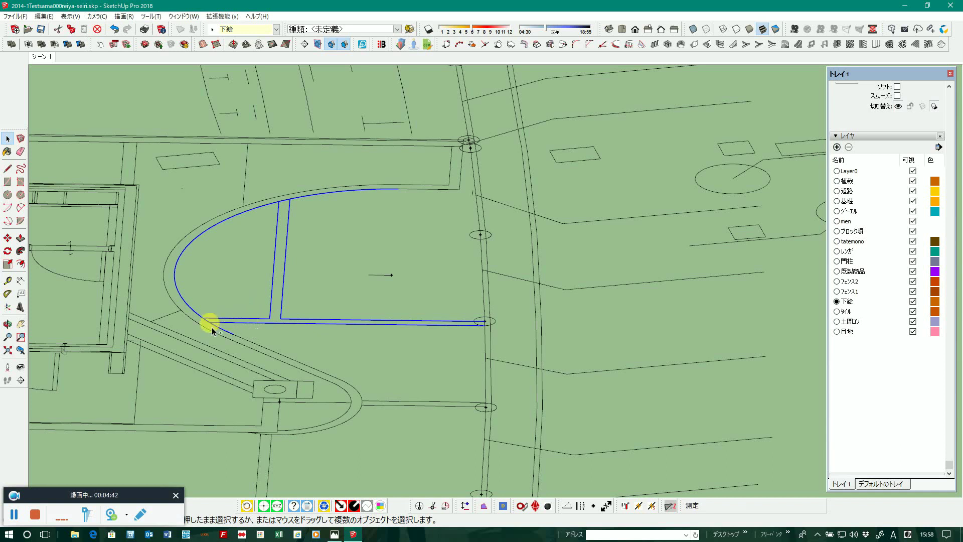
Add the right-end vertical edge, outer arc and both vertical edges below the arc
scroll(457, 359, down, 2)
scroll(417, 385, up, 2)
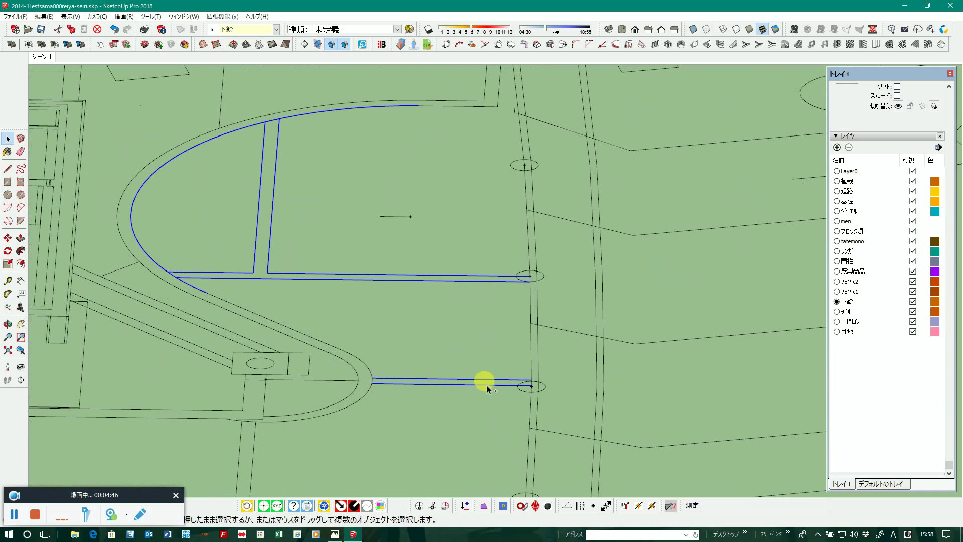
scroll(529, 387, up, 2)
scroll(526, 384, up, 1)
ctrl+click(522, 376)
scroll(525, 384, down, 2)
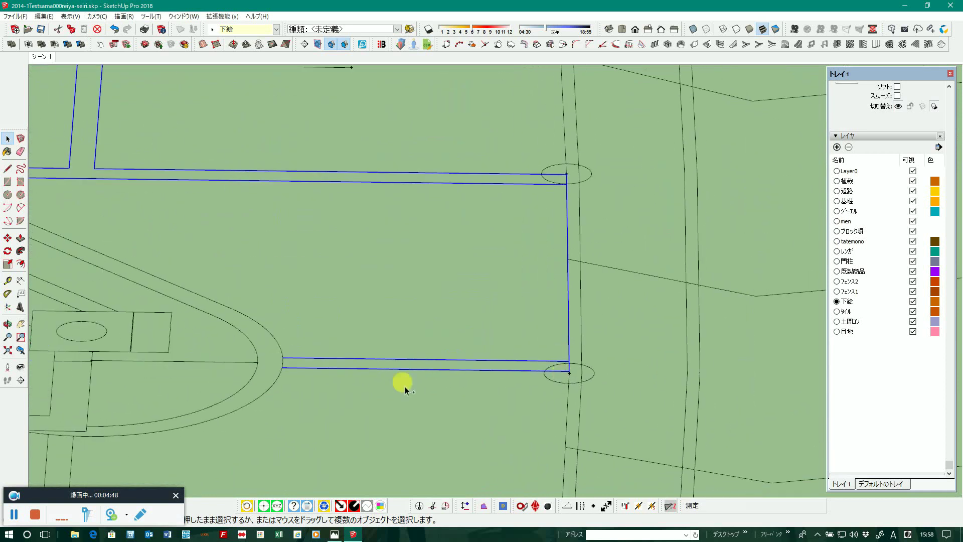
ctrl+click(287, 368)
scroll(566, 362, down, 2)
scroll(564, 354, down, 1)
scroll(362, 396, up, 1)
ctrl+click(362, 396)
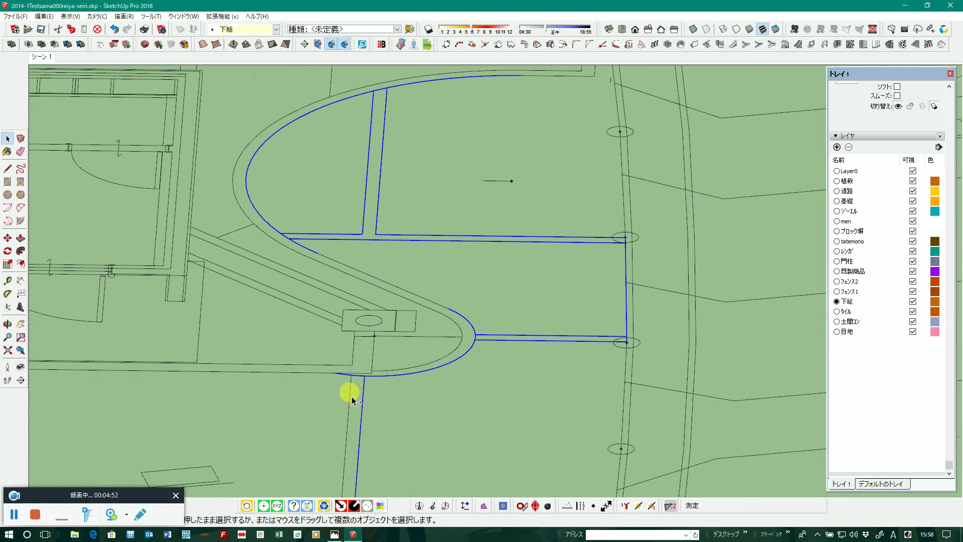
ctrl+click(349, 402)
Add the bottom horizontal, long bottom and upper bottom edges to the selection
scroll(381, 316, down, 3)
scroll(374, 380, up, 1)
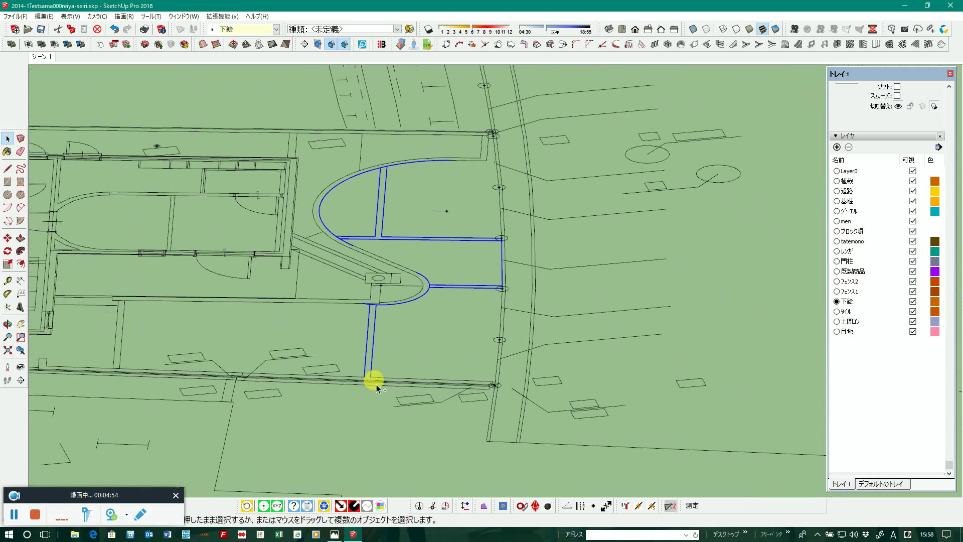
scroll(366, 384, up, 1)
ctrl+click(208, 377)
scroll(195, 379, up, 2)
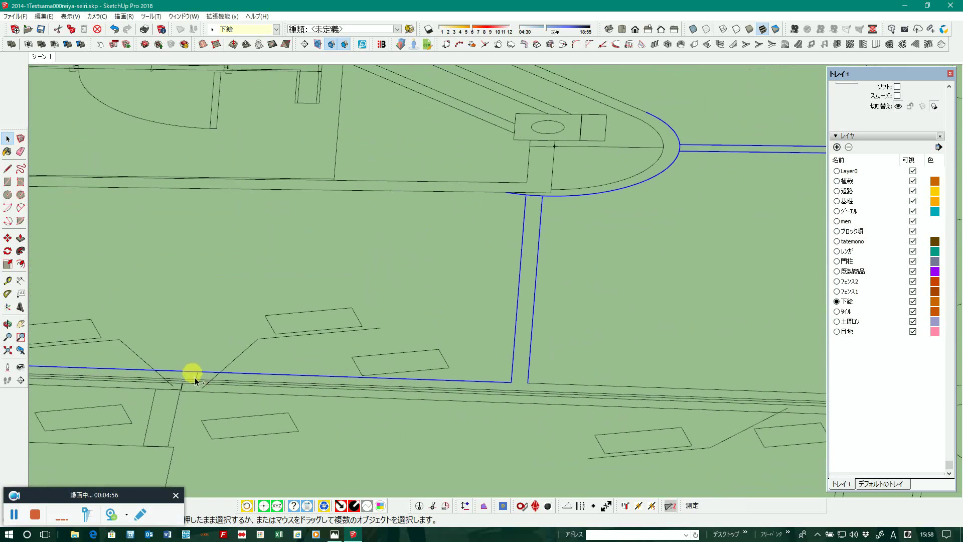
scroll(265, 384, down, 1)
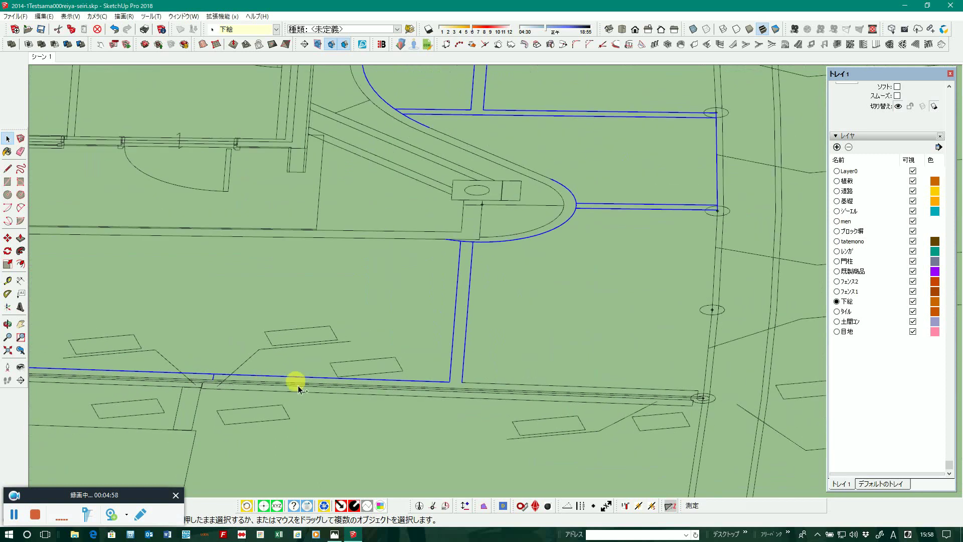
ctrl+click(462, 394)
scroll(699, 400, up, 2)
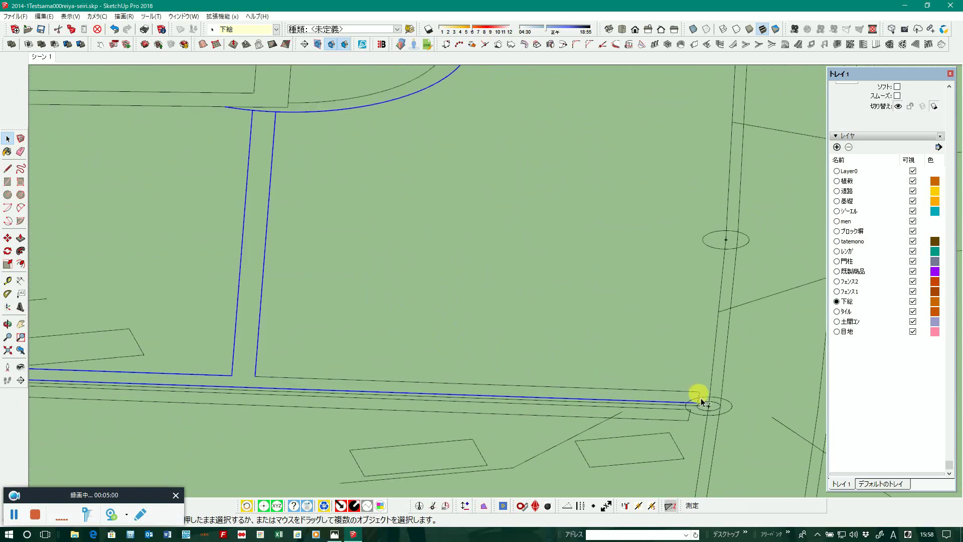
ctrl+click(661, 390)
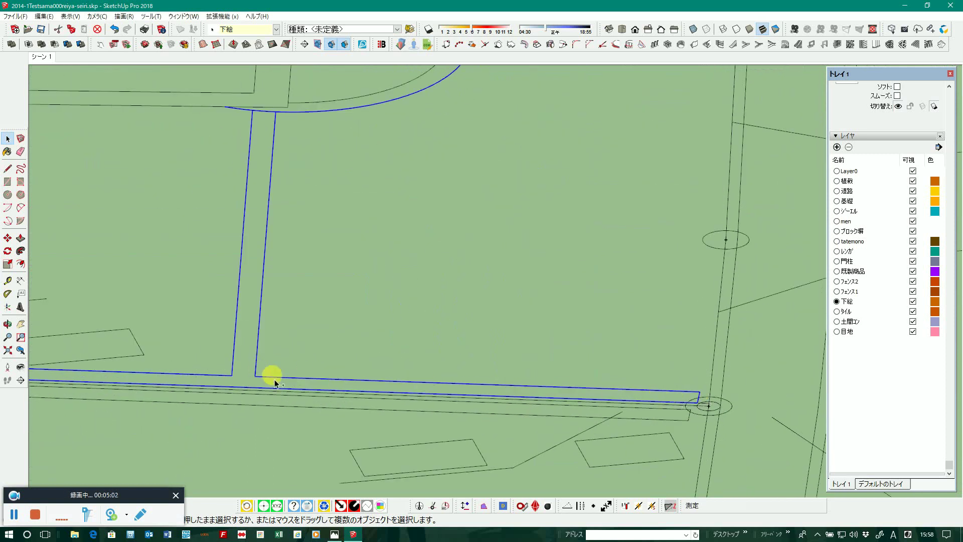
scroll(276, 370, down, 2)
scroll(296, 369, down, 1)
scroll(301, 354, down, 1)
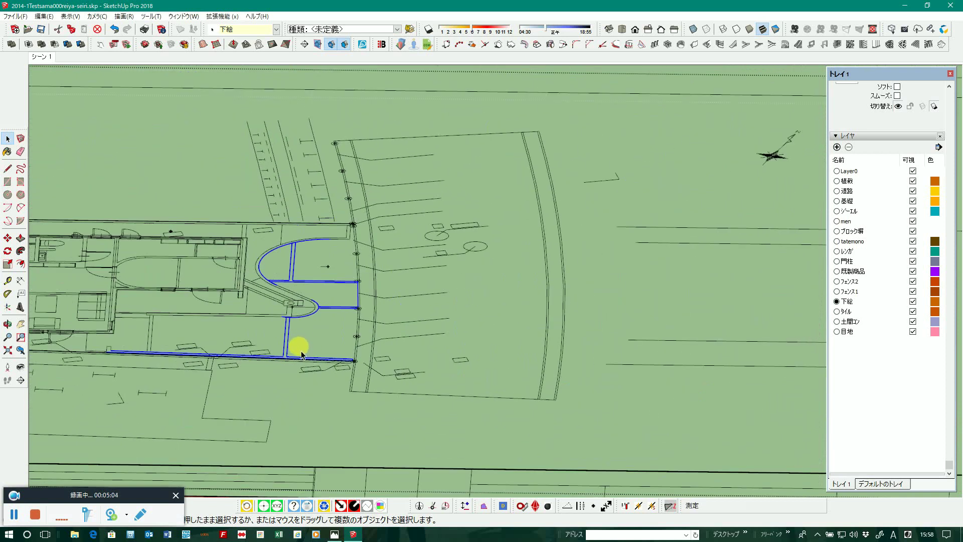
scroll(321, 261, down, 1)
scroll(301, 225, down, 1)
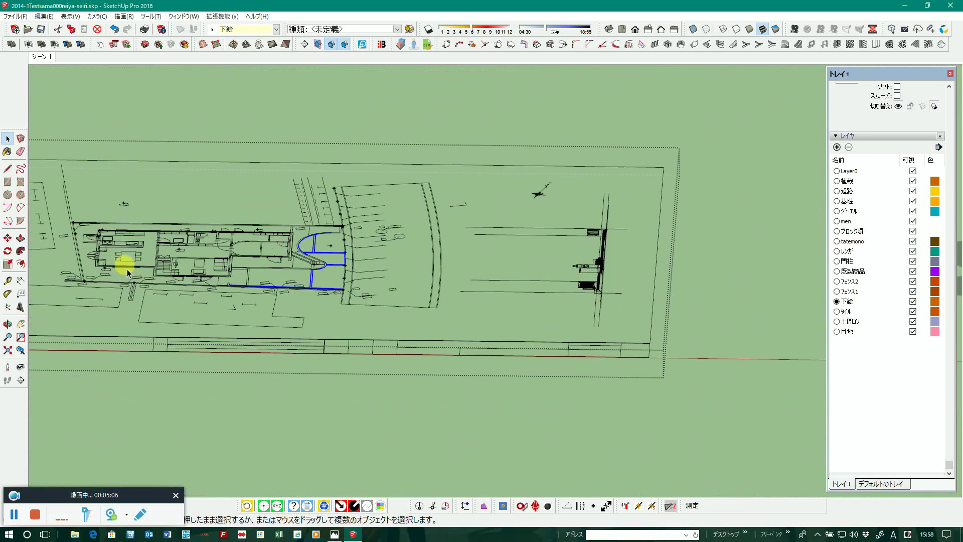
click(7, 238)
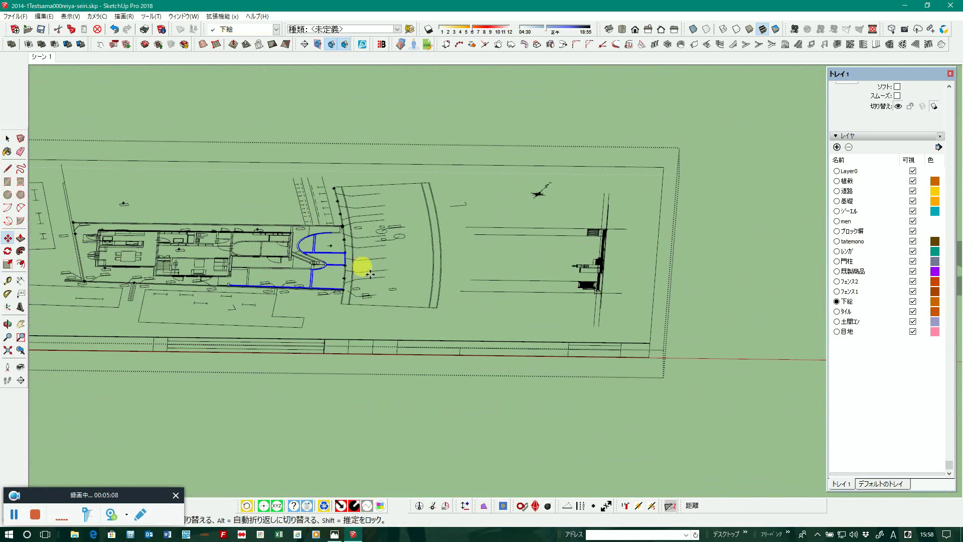
Draw a reference line from the outline's corner to the road-edge circle's centre
scroll(346, 286, up, 2)
scroll(351, 301, up, 2)
scroll(346, 304, up, 2)
scroll(337, 308, up, 2)
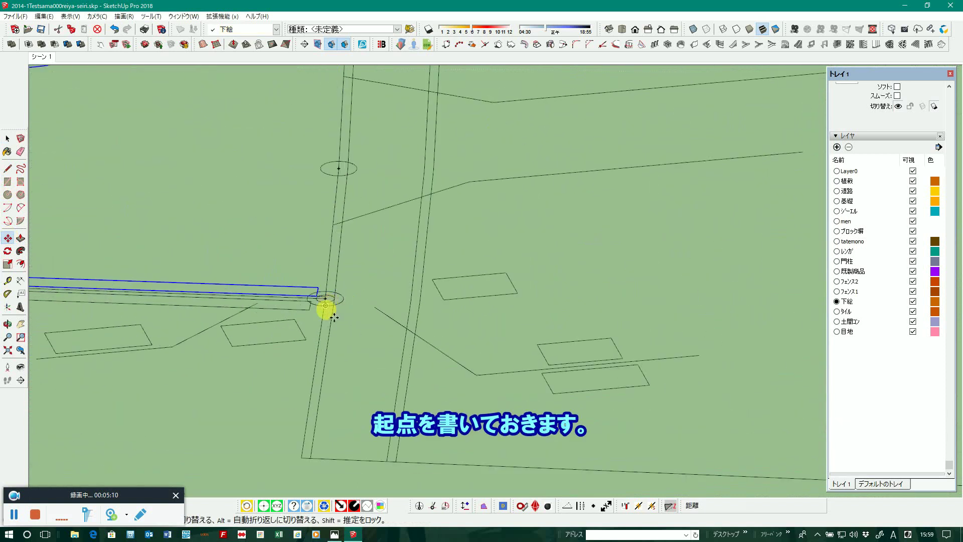
scroll(335, 306, up, 2)
scroll(336, 308, up, 2)
click(333, 306)
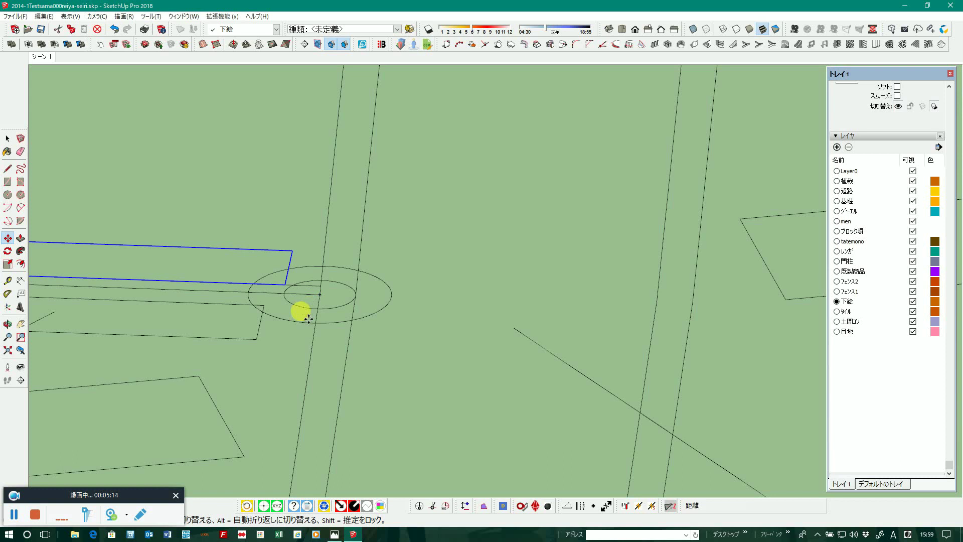
click(8, 168)
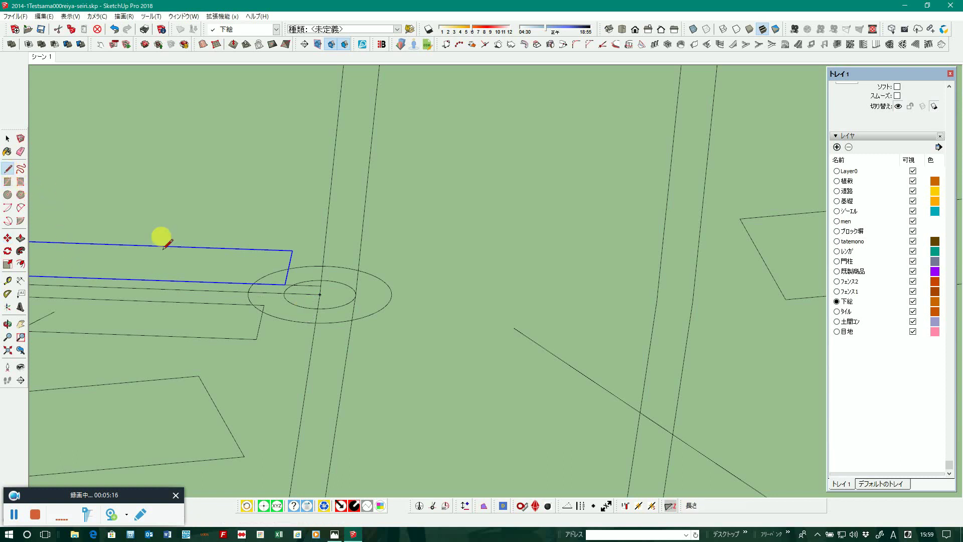
click(285, 285)
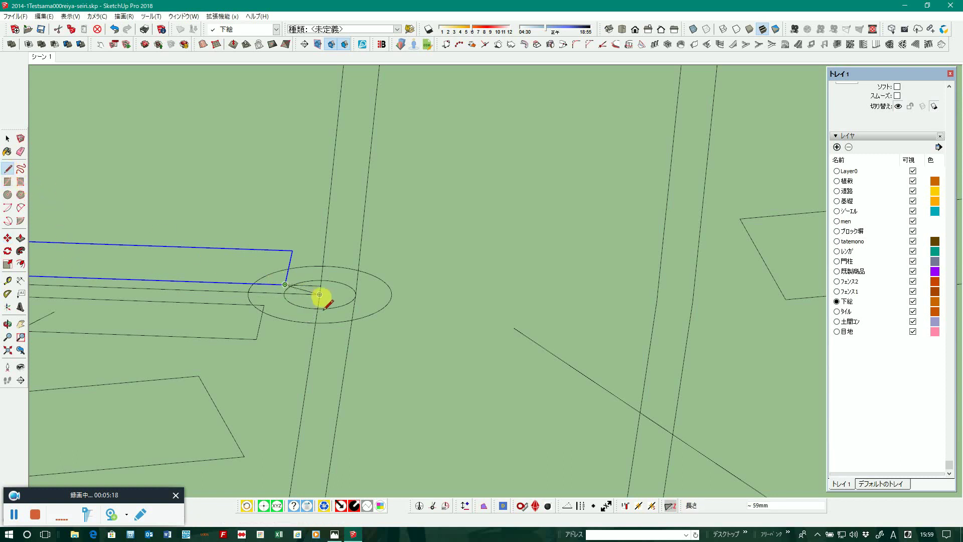
click(320, 294)
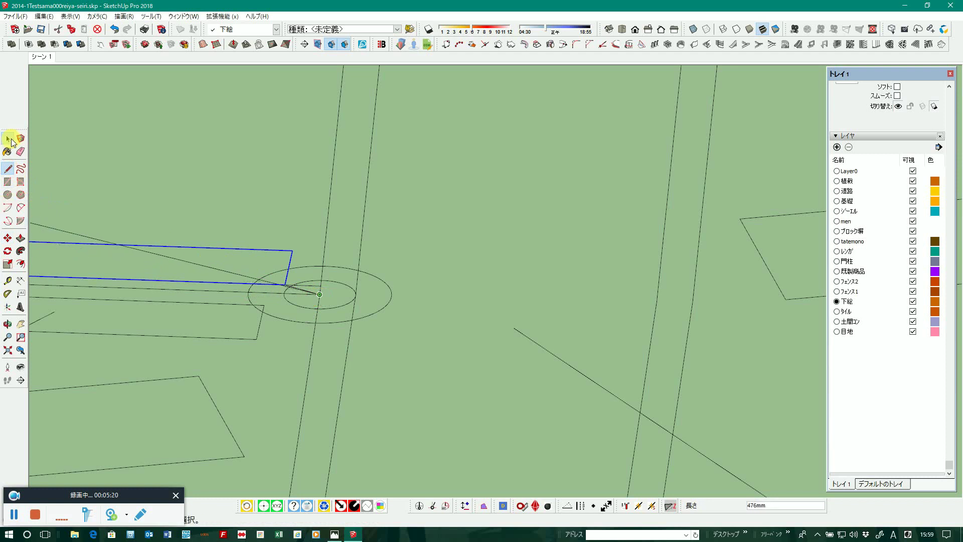
click(9, 140)
Move the parking-line outline by its reference point to beside the grey face
scroll(260, 311, down, 2)
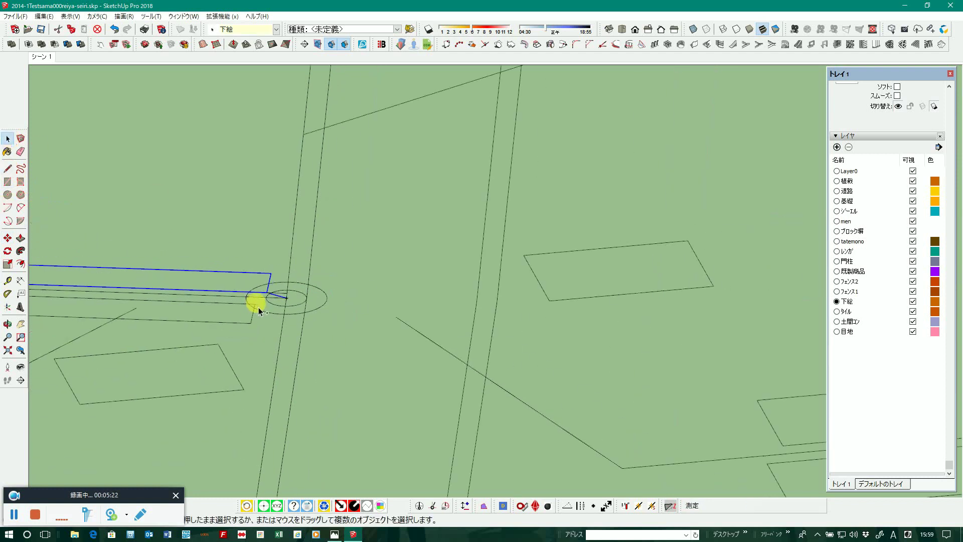
click(9, 241)
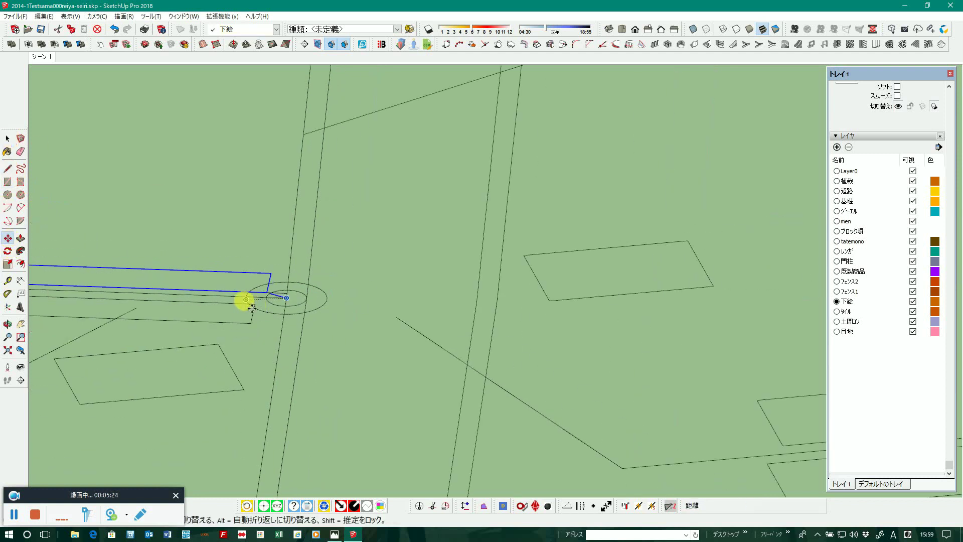
click(289, 298)
scroll(107, 258, down, 3)
scroll(135, 255, down, 2)
scroll(130, 286, down, 3)
scroll(123, 293, down, 3)
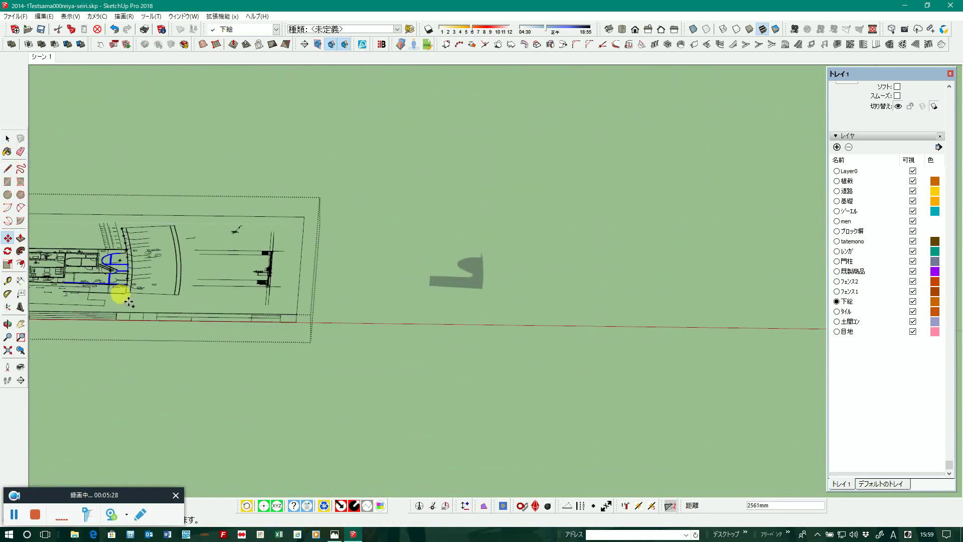
scroll(494, 296, up, 3)
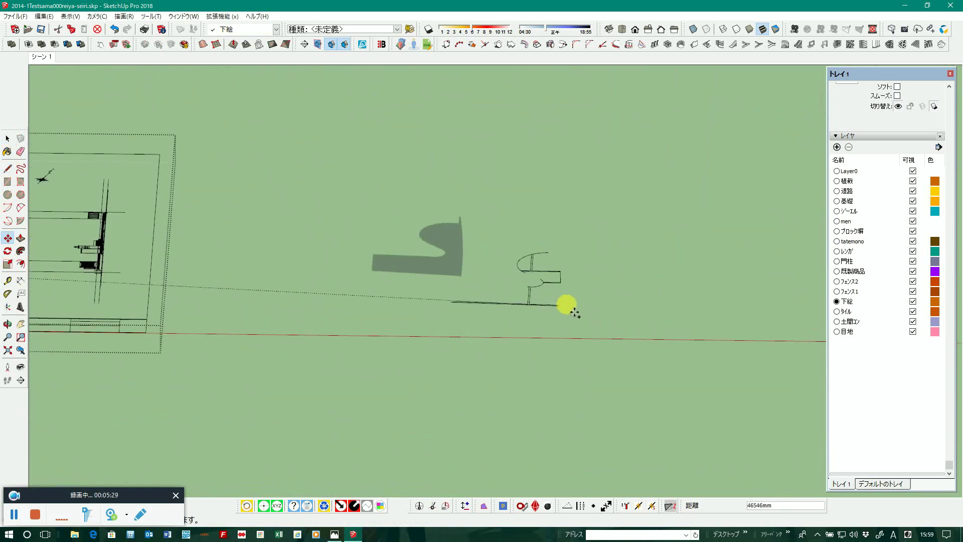
click(634, 290)
Tilt the view to inspect the placed outline and clear the selection
middle_drag(539, 301, 590, 367)
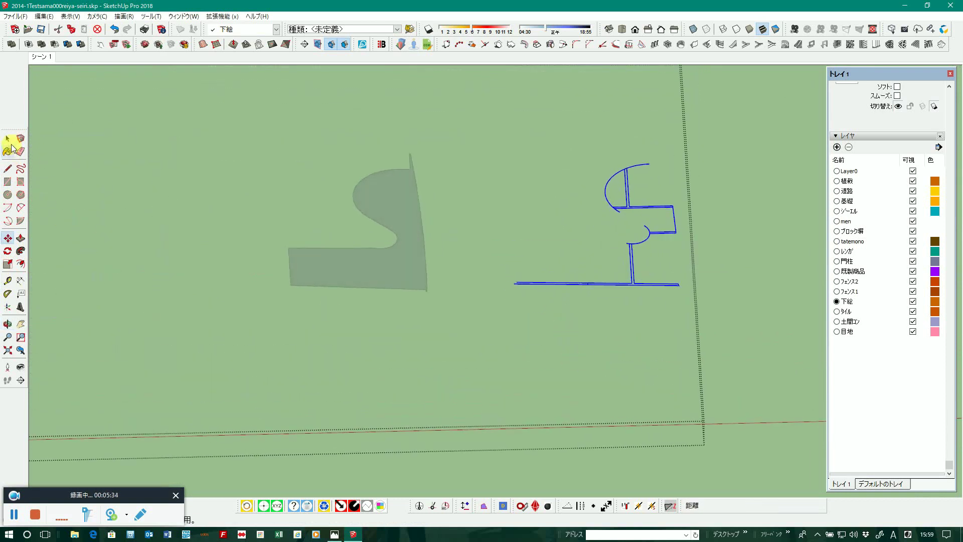
click(8, 139)
scroll(266, 316, down, 3)
click(552, 284)
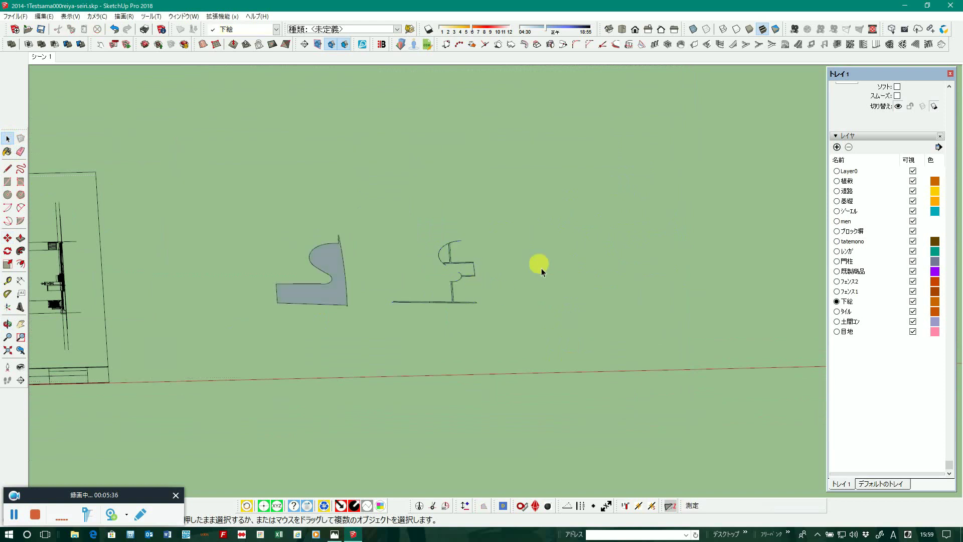
scroll(501, 271, down, 2)
scroll(477, 260, up, 5)
scroll(465, 254, up, 3)
scroll(465, 251, up, 3)
Delete the upper and left pieces of the curved boundary arc
scroll(380, 216, up, 2)
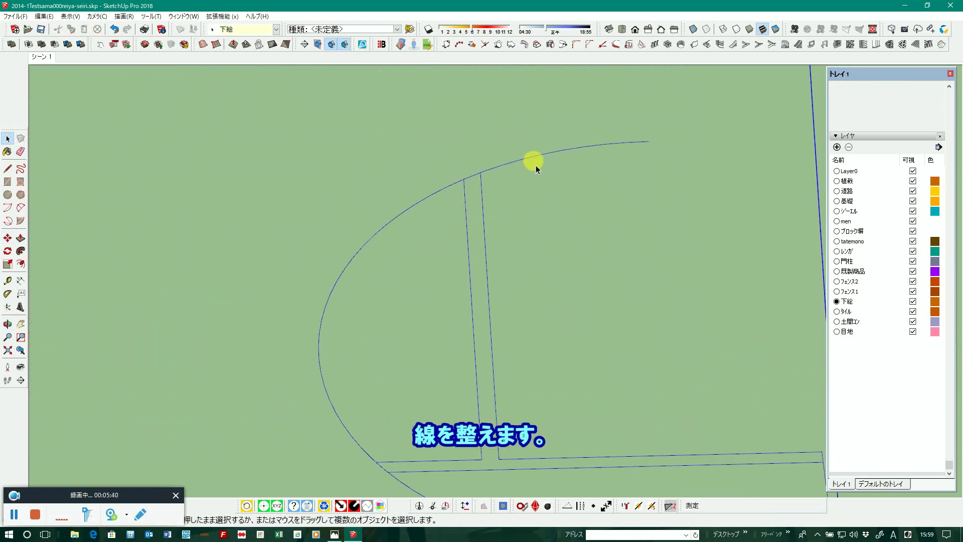
click(504, 170)
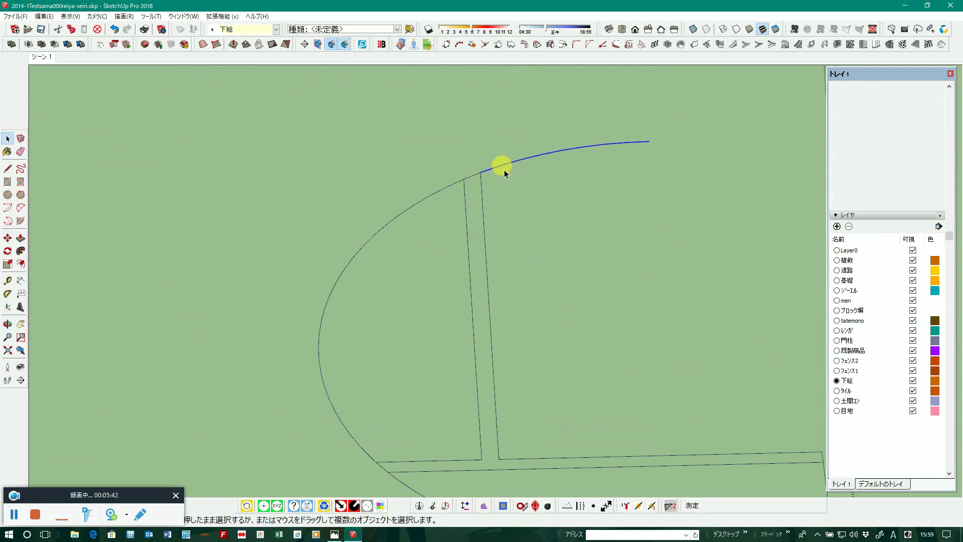
key(Delete)
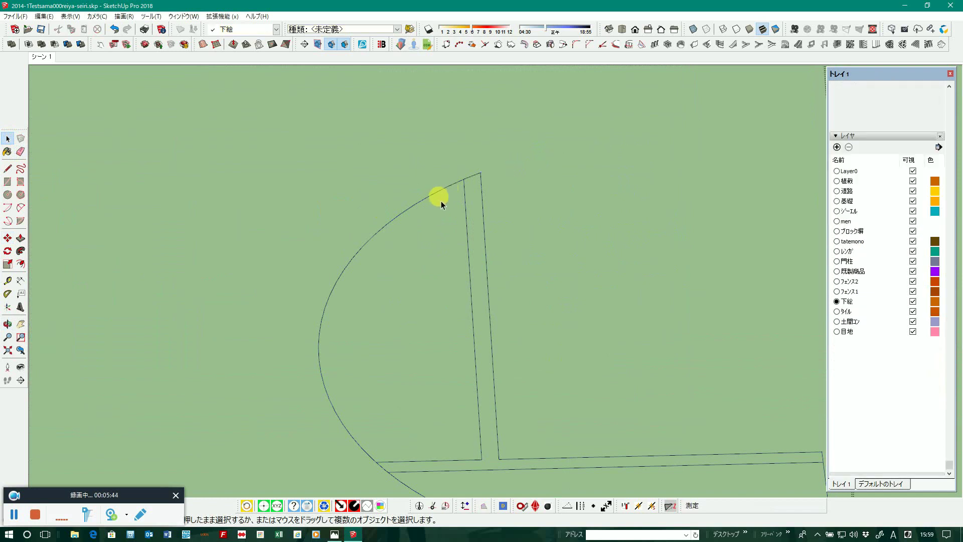
click(436, 198)
scroll(431, 206, down, 1)
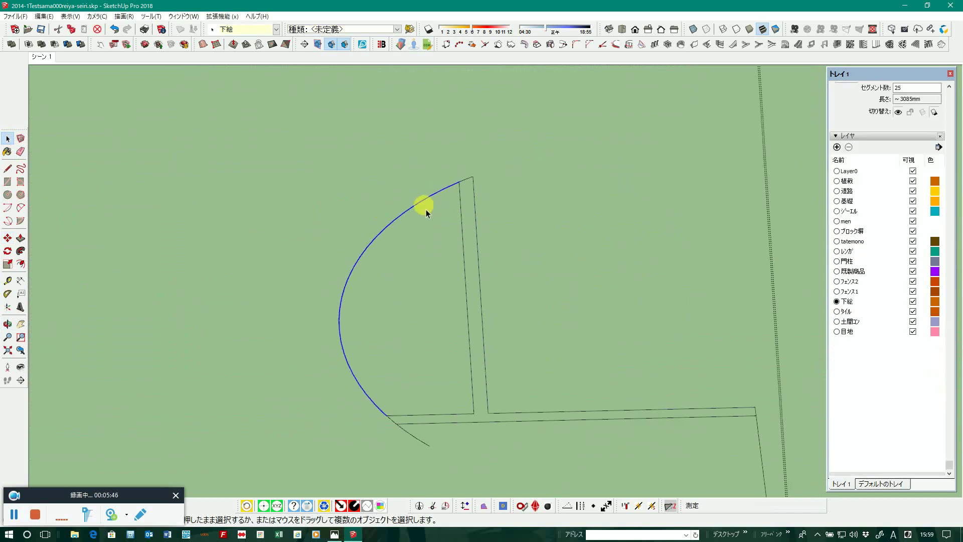
key(Delete)
Delete another arc piece, leaving only the short arc near the lower parking lines
scroll(424, 207, down, 1)
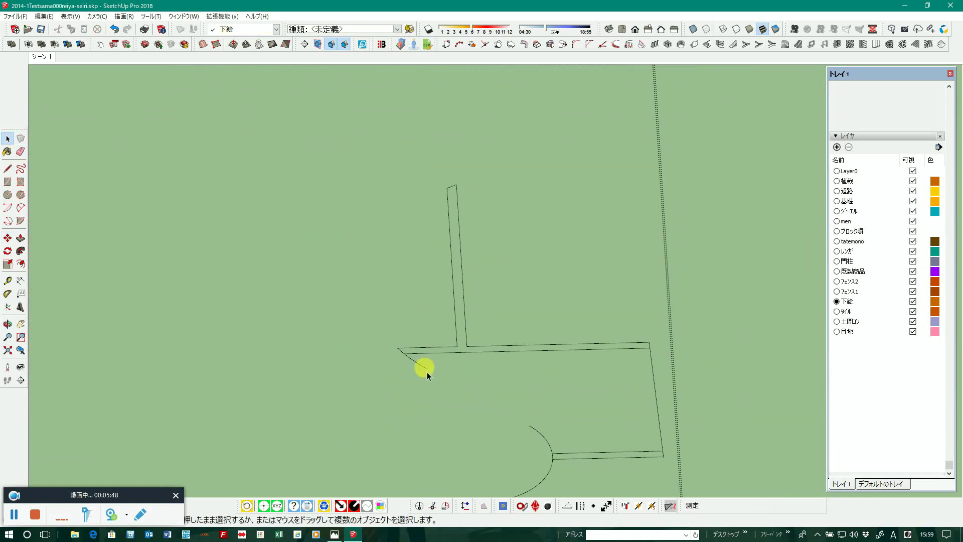
key(Delete)
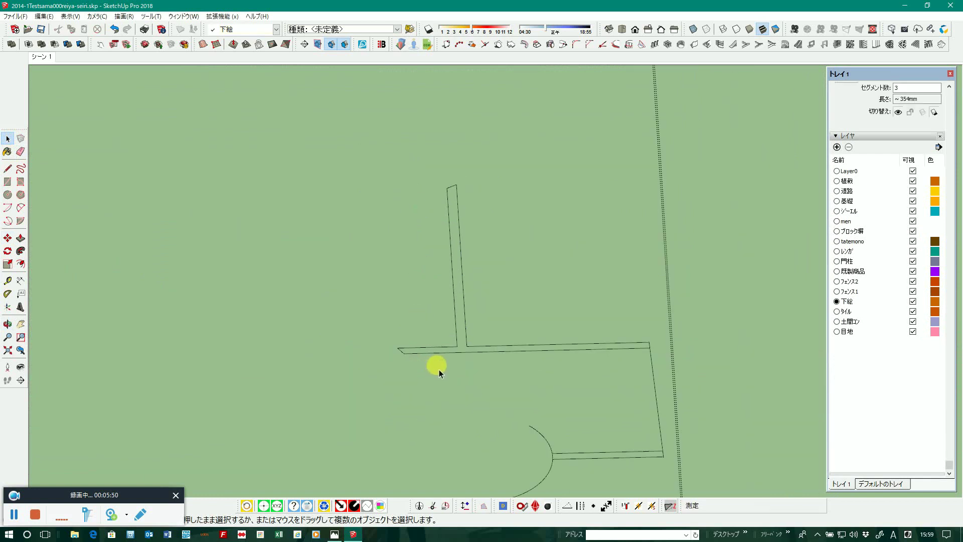
scroll(463, 378, down, 1)
scroll(502, 401, down, 1)
scroll(536, 426, up, 1)
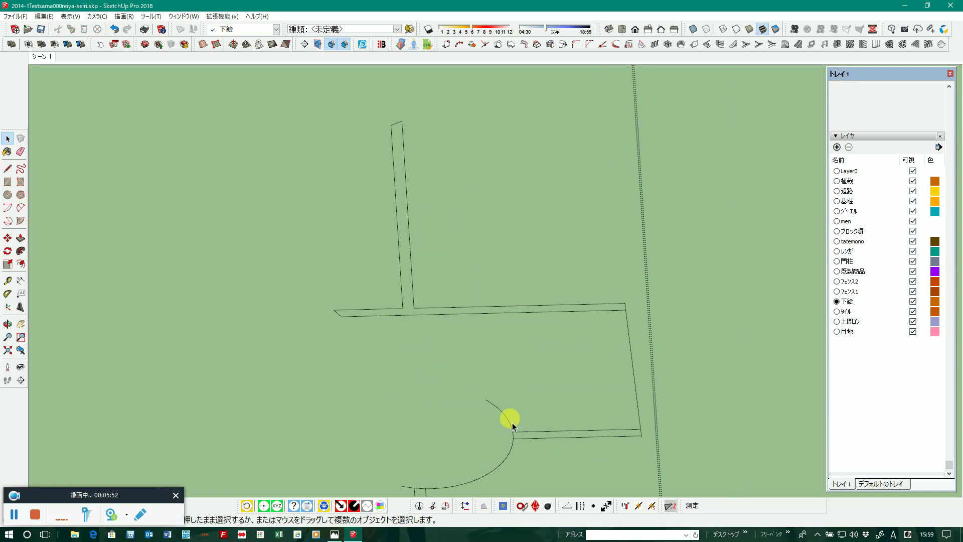
click(507, 424)
scroll(509, 427, up, 2)
scroll(517, 426, up, 2)
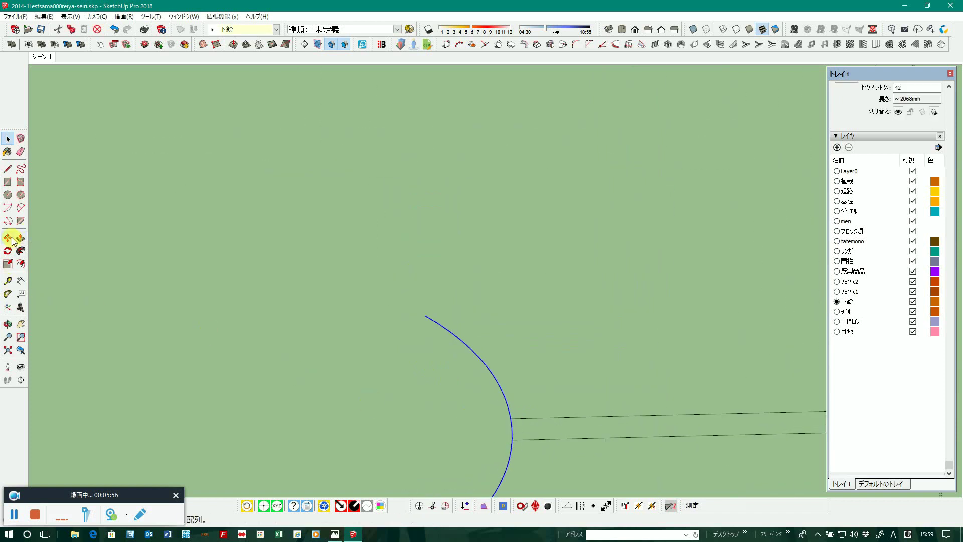
click(8, 170)
Close the first parking-line strip end at the arc so it fills as a grey face
scroll(512, 409, up, 2)
scroll(519, 408, up, 2)
scroll(507, 404, up, 1)
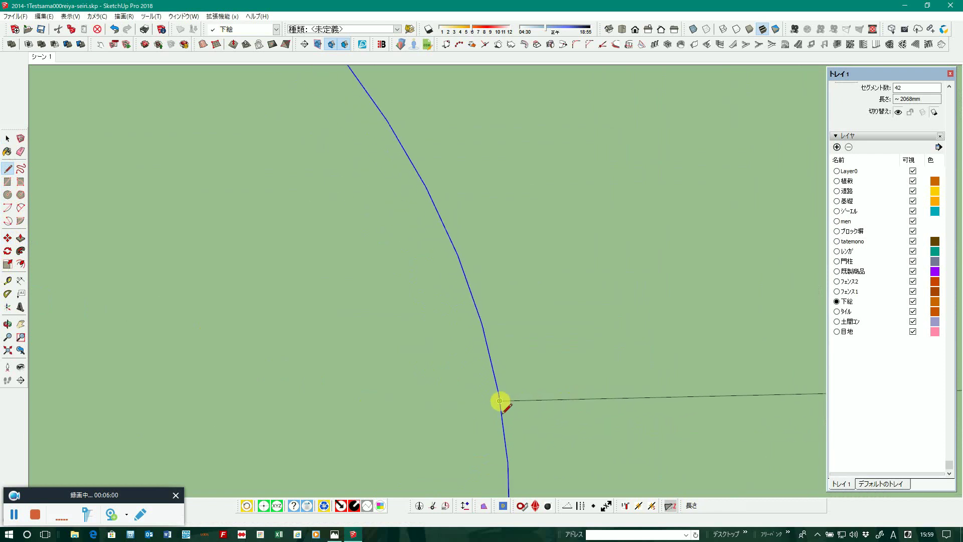
click(500, 401)
scroll(462, 383, down, 1)
scroll(482, 333, down, 1)
click(9, 170)
scroll(495, 404, up, 1)
scroll(474, 400, up, 1)
click(471, 399)
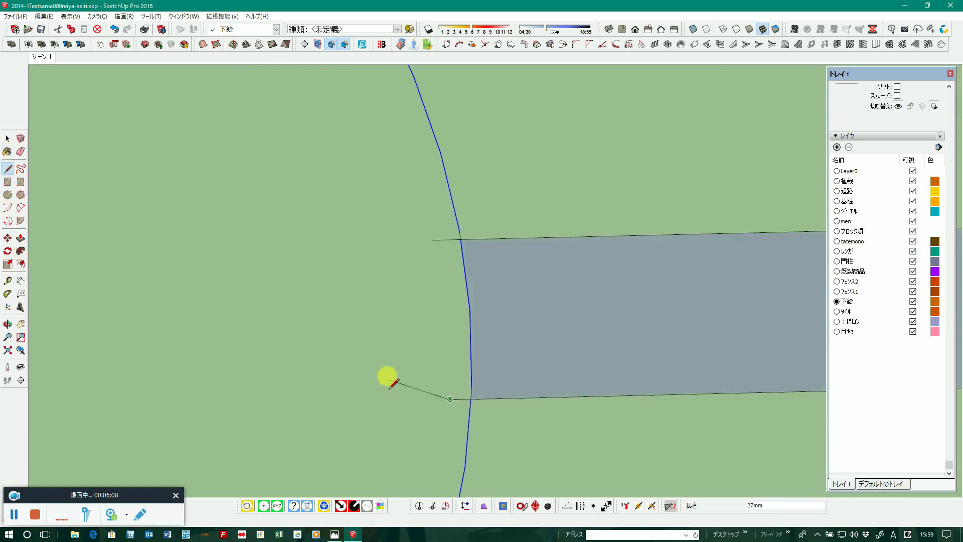
scroll(392, 333, down, 2)
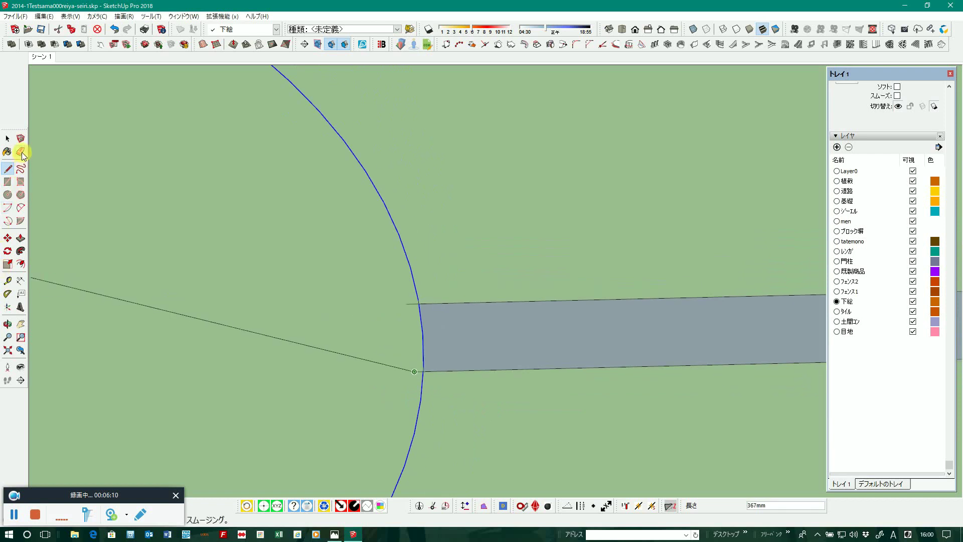
Erase the arc piece above the first strip and the stub beside its corner
click(22, 154)
scroll(366, 213, down, 1)
click(383, 211)
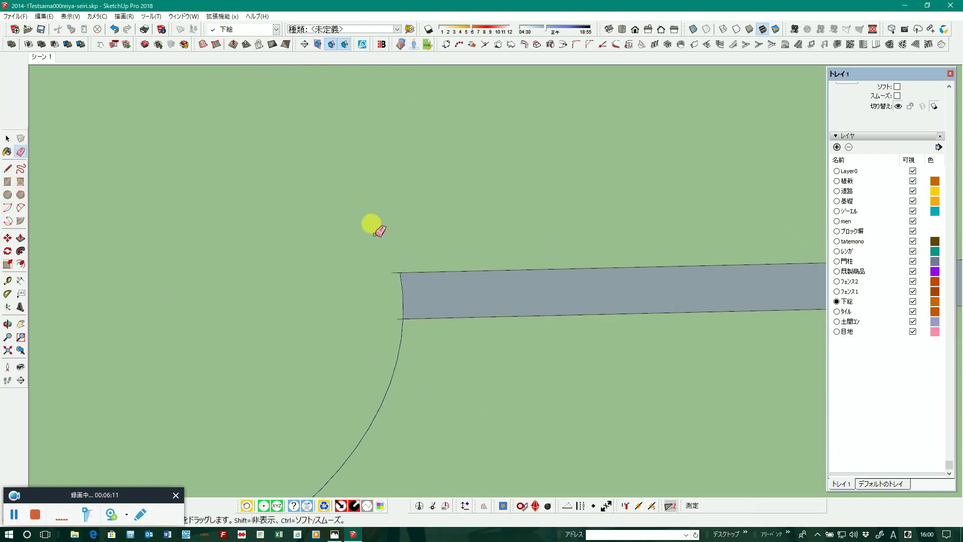
click(393, 272)
scroll(526, 275, down, 2)
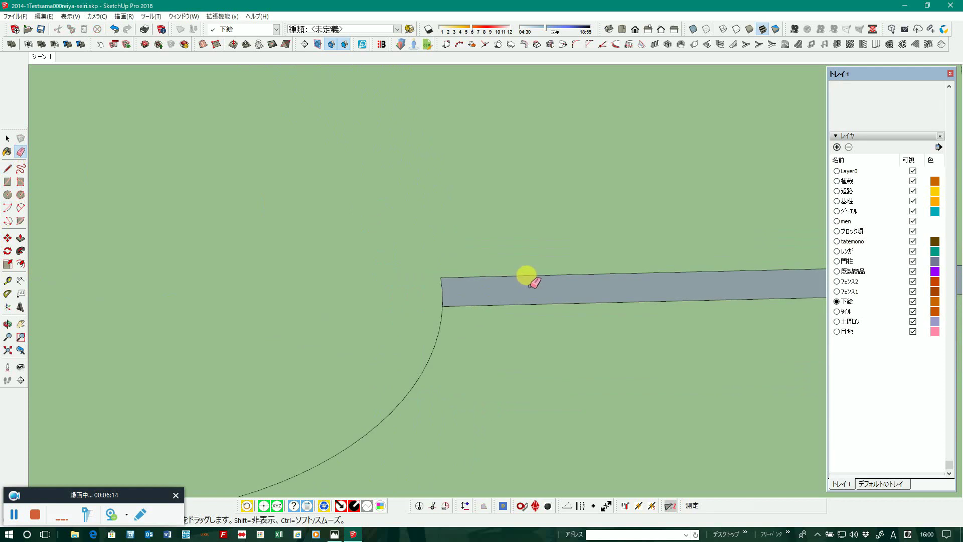
scroll(526, 311, down, 1)
scroll(526, 311, down, 1)
Close the second strip where it meets the arc with short lines, forming a face
click(3, 140)
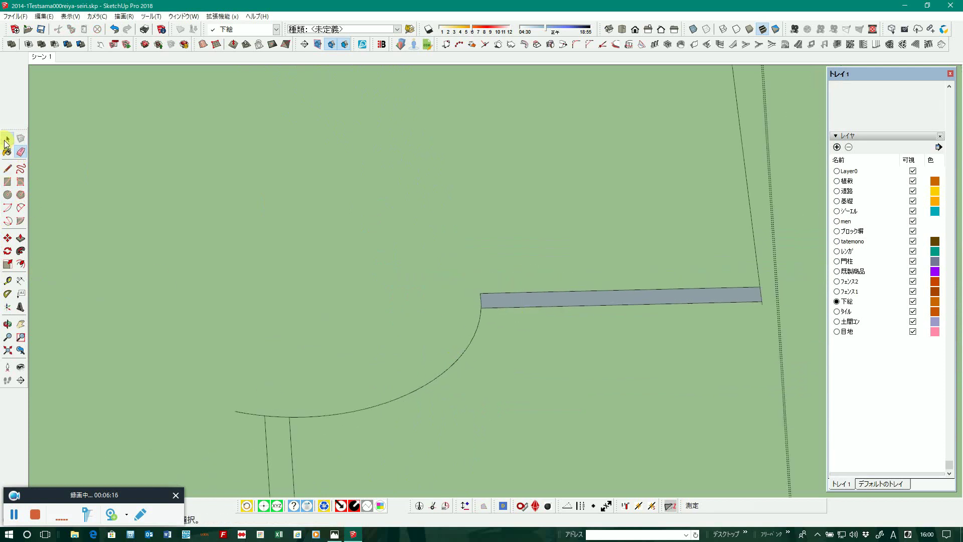
click(390, 409)
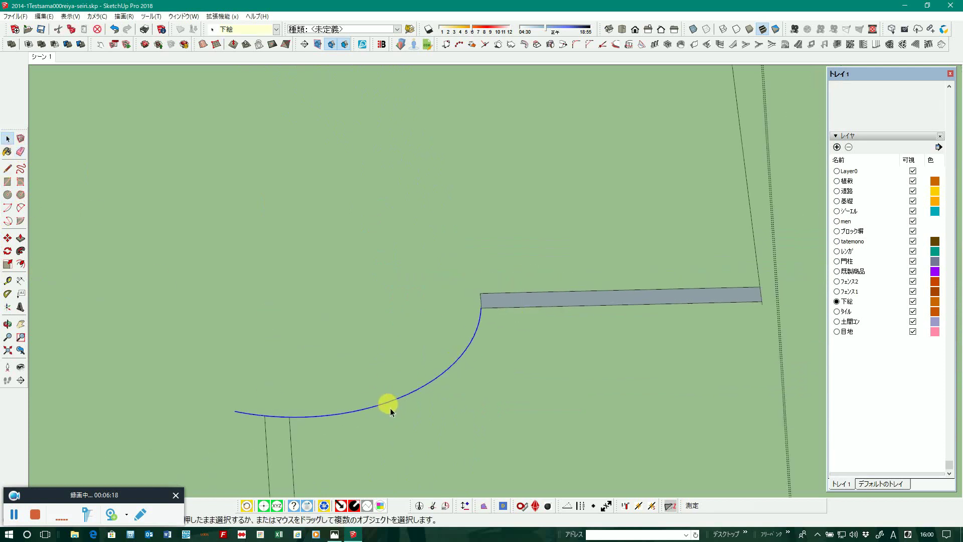
scroll(379, 419, down, 2)
scroll(326, 429, up, 2)
scroll(326, 429, up, 1)
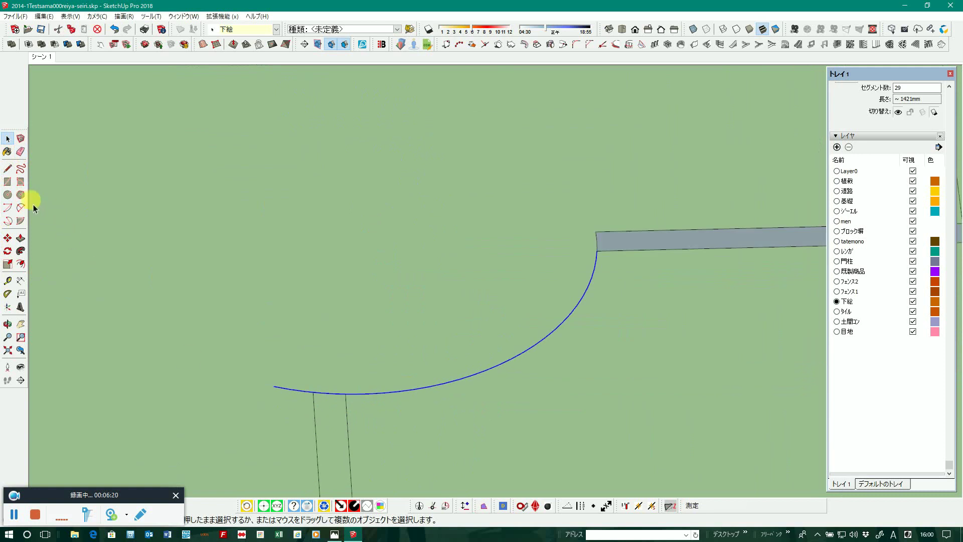
click(10, 175)
scroll(346, 397, up, 2)
scroll(346, 391, up, 1)
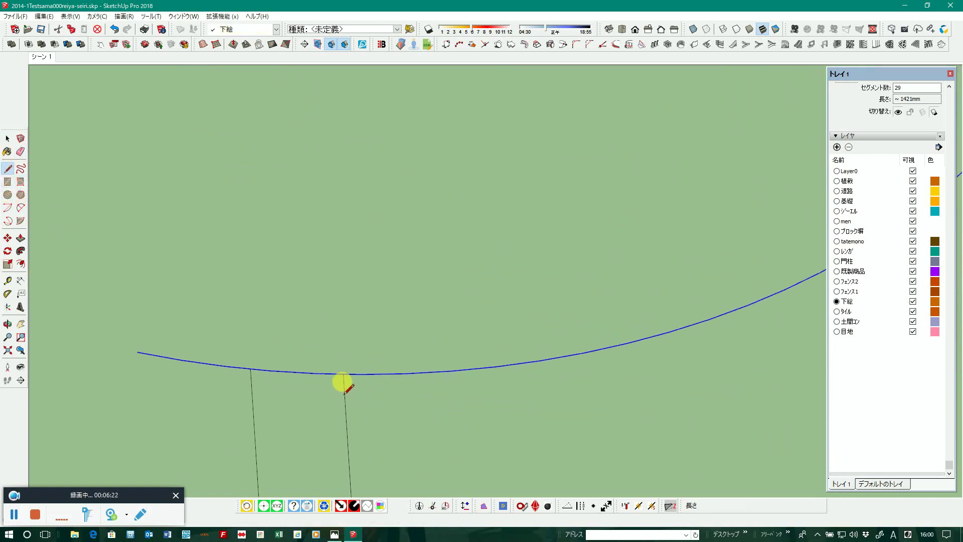
click(342, 348)
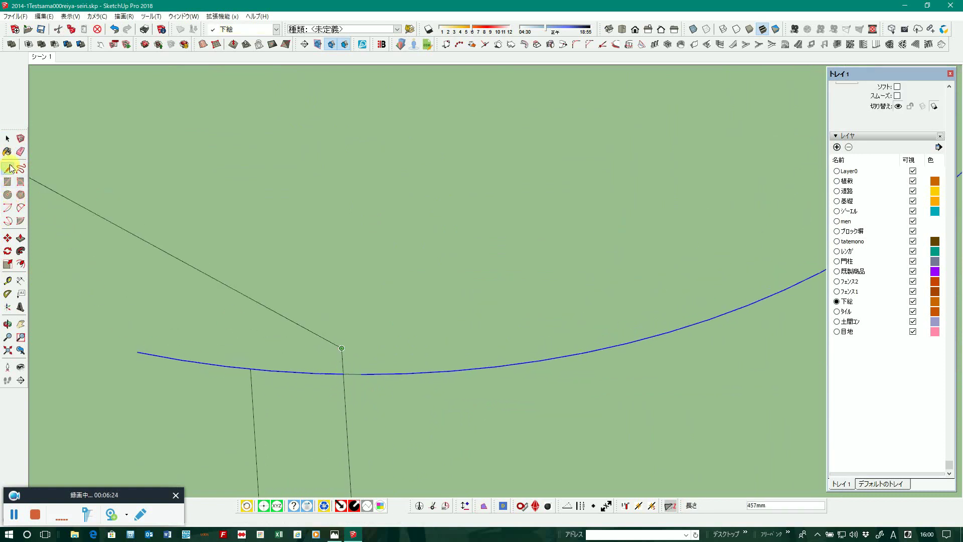
click(7, 139)
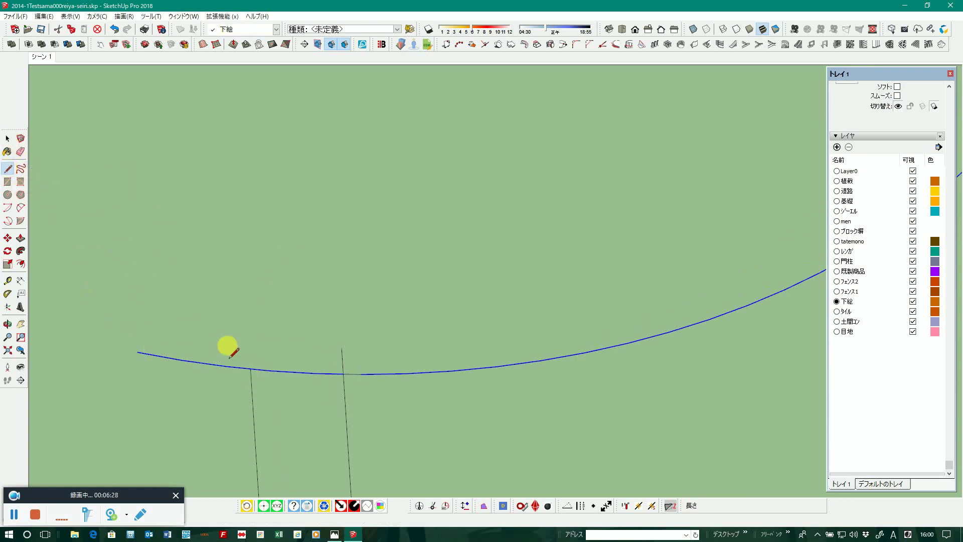
click(250, 369)
click(250, 351)
Erase the leftover arc pieces, stub and stray edges around the second strip
click(20, 156)
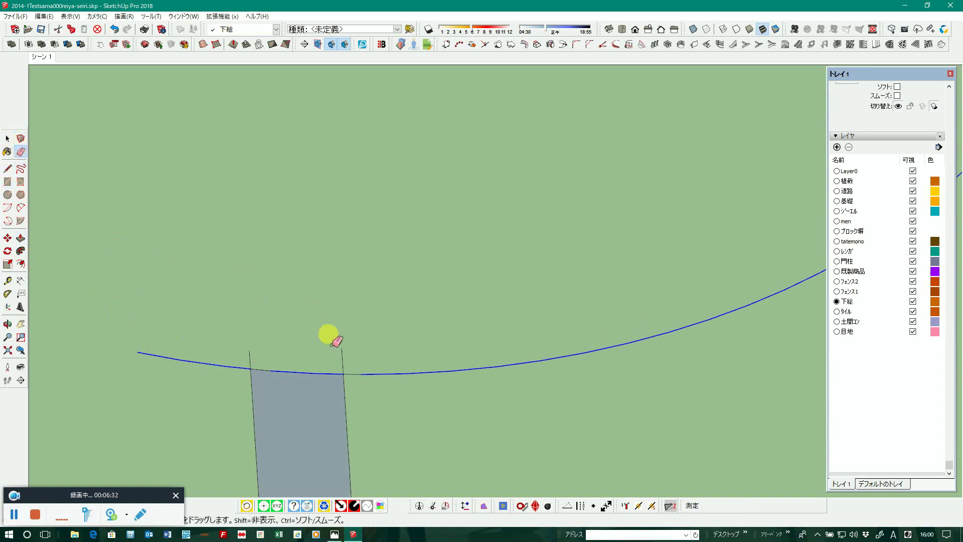
click(366, 375)
click(226, 365)
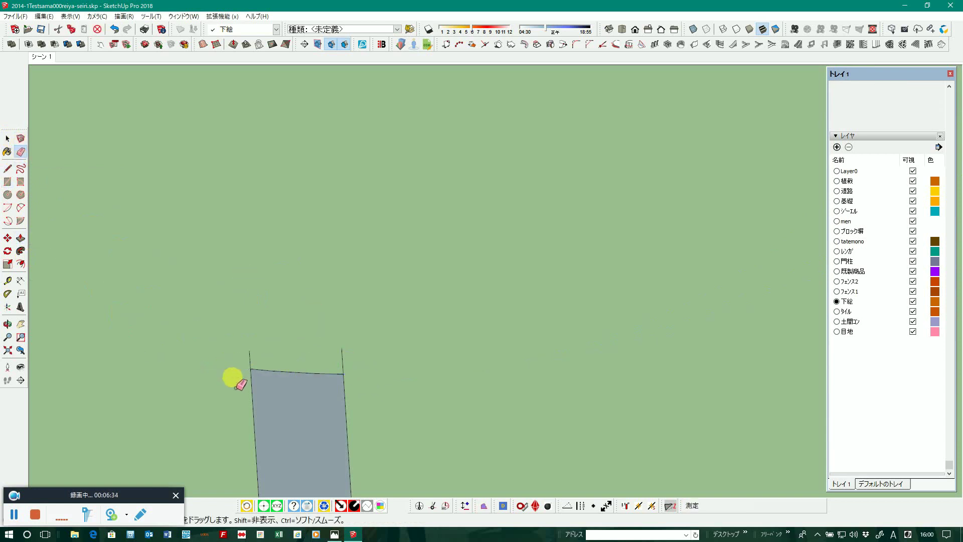
drag(240, 368, 334, 360)
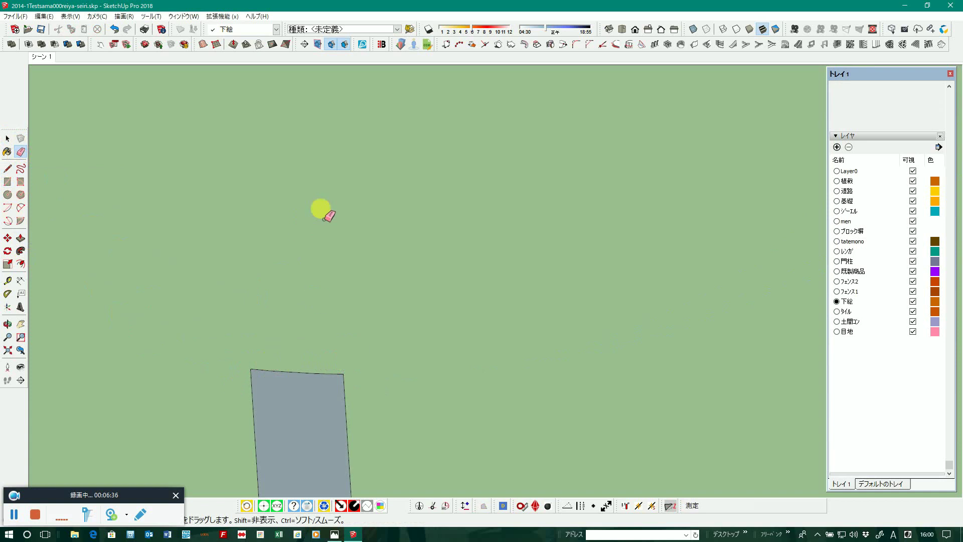
Erase the thin stray line left of the parking-line strips
scroll(320, 208, down, 3)
scroll(340, 204, down, 2)
scroll(321, 230, down, 2)
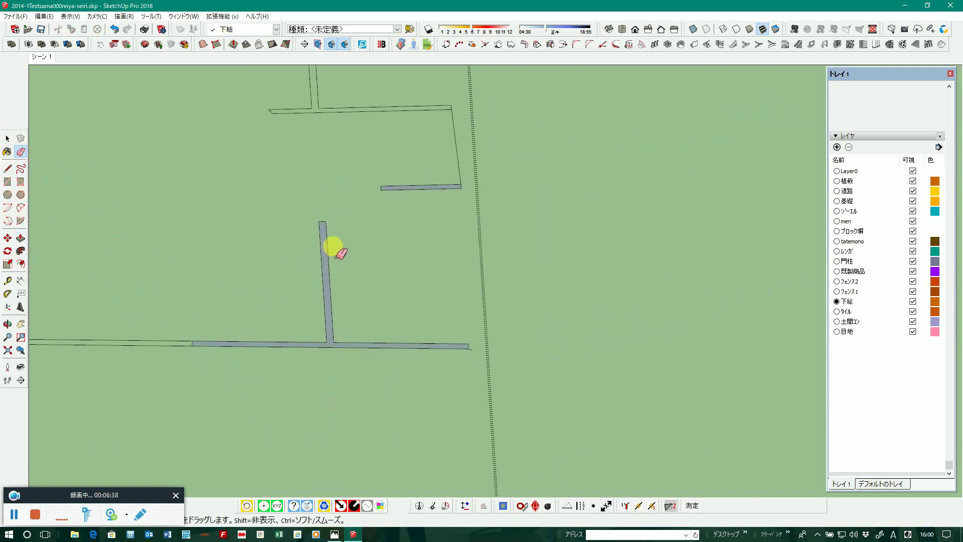
scroll(322, 231, up, 1)
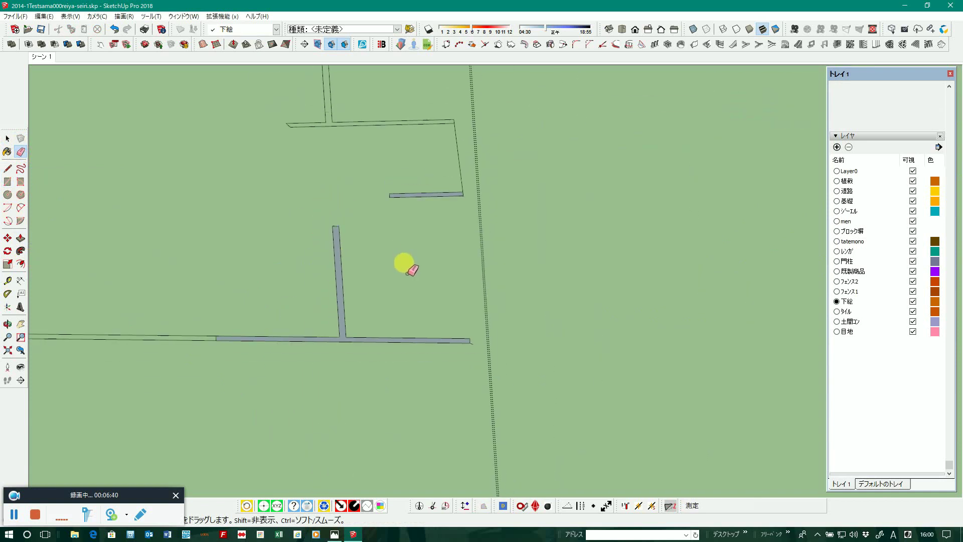
scroll(476, 368, up, 1)
scroll(181, 346, up, 2)
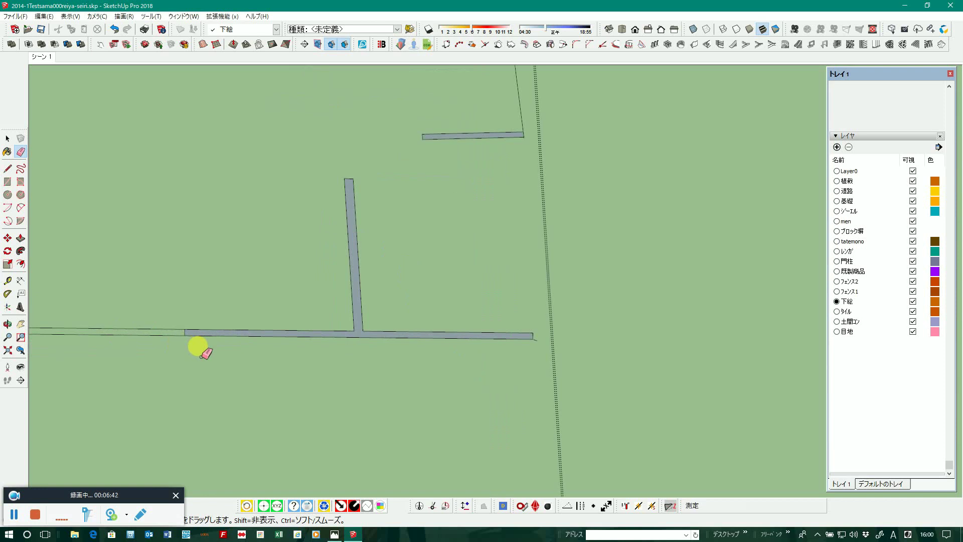
scroll(553, 254, down, 1)
scroll(559, 257, down, 1)
click(361, 289)
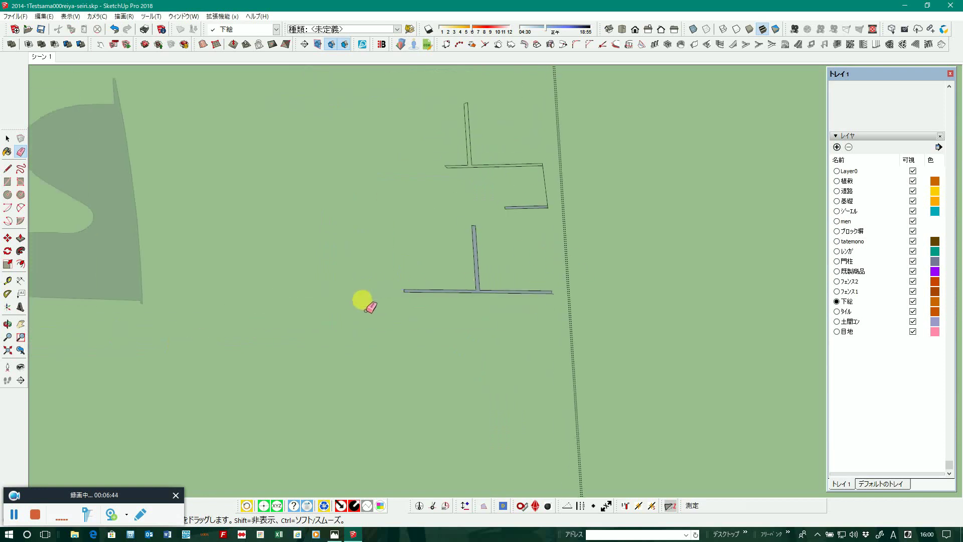
scroll(552, 198, up, 1)
scroll(536, 188, up, 1)
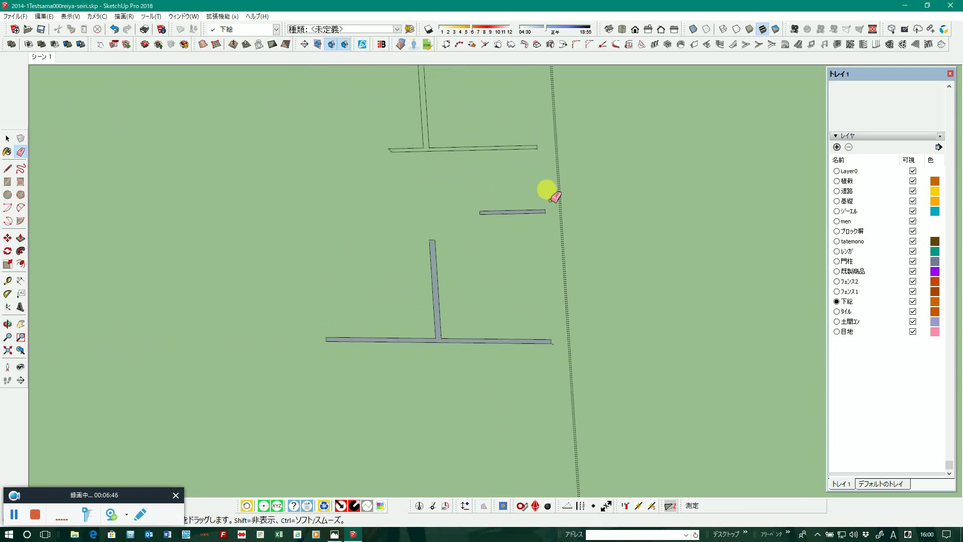
scroll(547, 189, down, 1)
scroll(433, 185, up, 2)
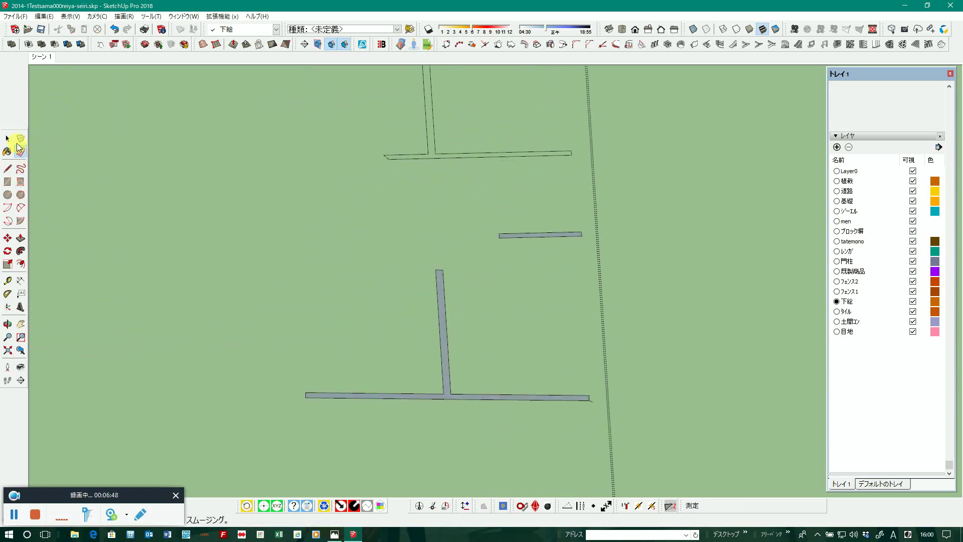
Select the short, vertical and bottom parking-line strips, then clear the selection
click(7, 138)
scroll(516, 241, up, 1)
scroll(517, 241, up, 1)
click(517, 236)
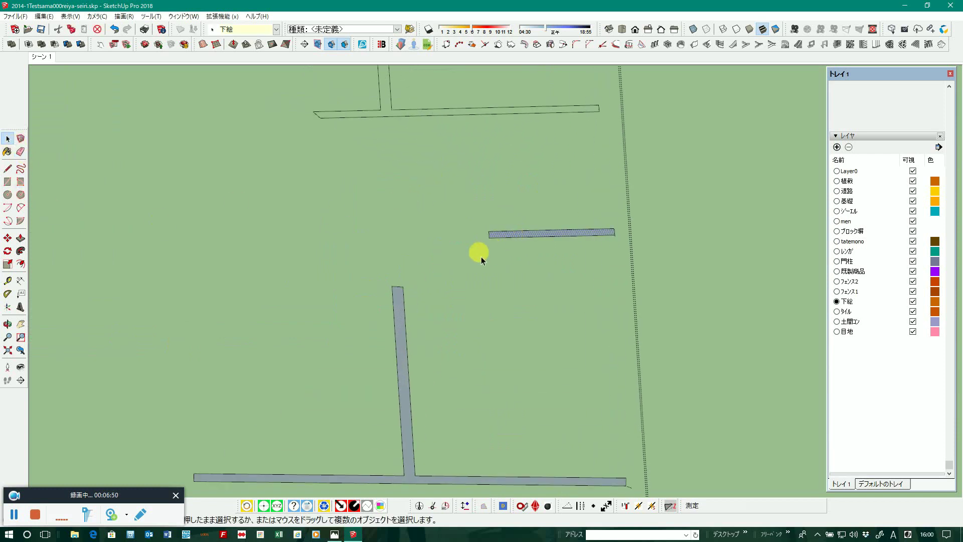
shift+click(402, 328)
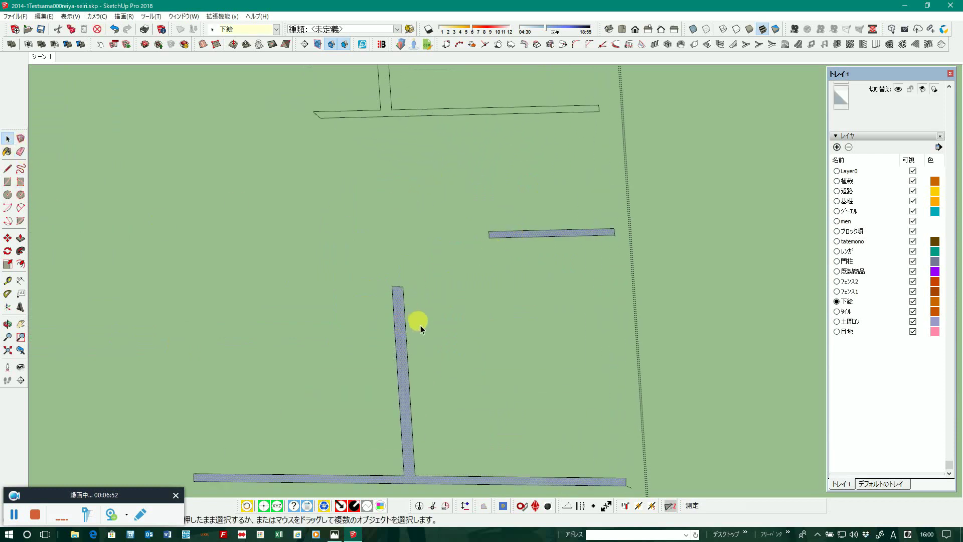
click(426, 343)
scroll(429, 333, down, 1)
scroll(424, 323, down, 2)
scroll(434, 323, down, 3)
scroll(443, 327, down, 3)
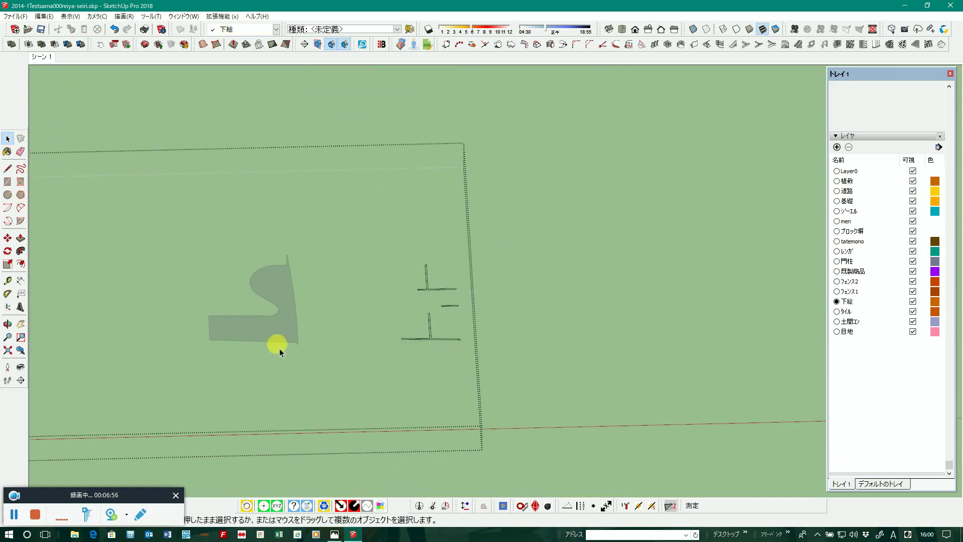
Exit the group edit and select the group containing the parking-line outlines
click(510, 314)
click(427, 346)
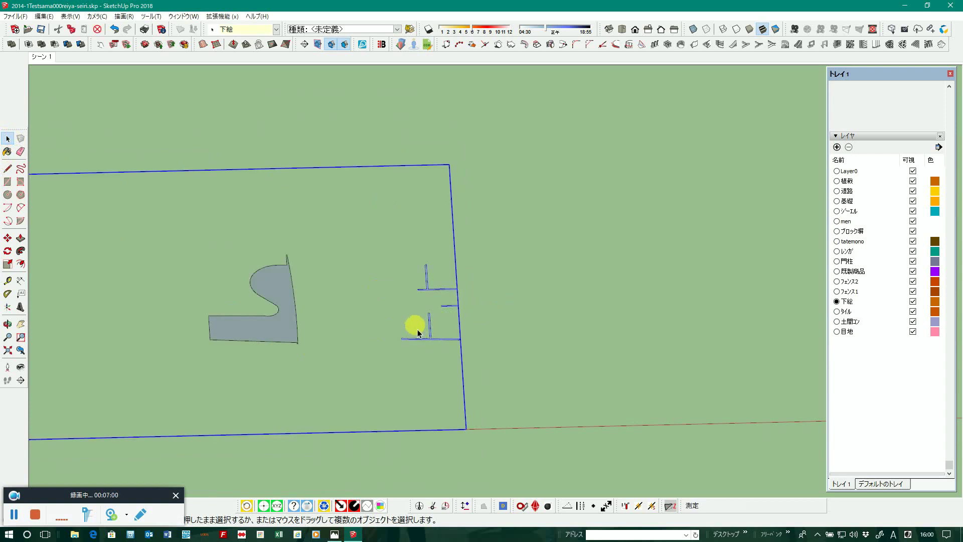
drag(371, 243, 450, 350)
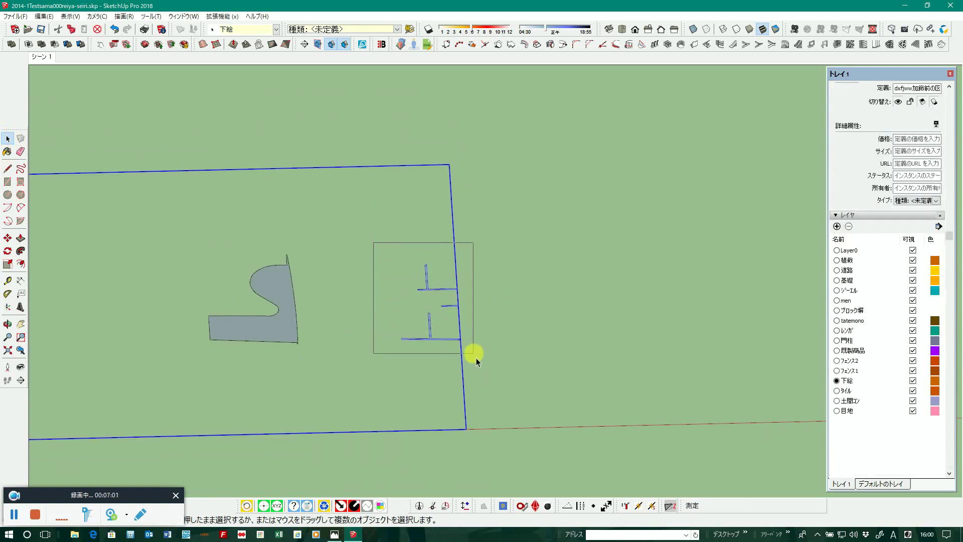
click(435, 331)
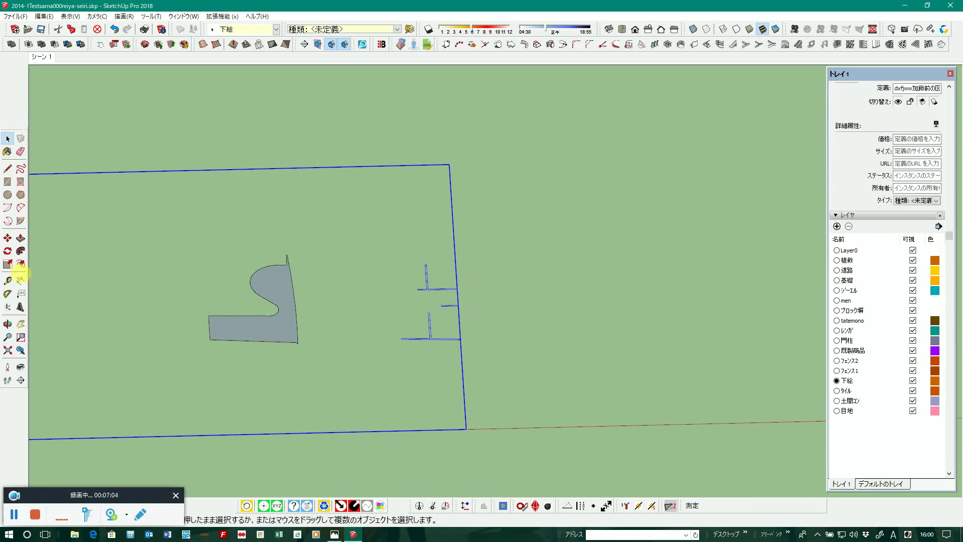
Move the parking-line group up 3000mm from a line endpoint
click(10, 242)
scroll(429, 301, up, 3)
scroll(456, 333, up, 3)
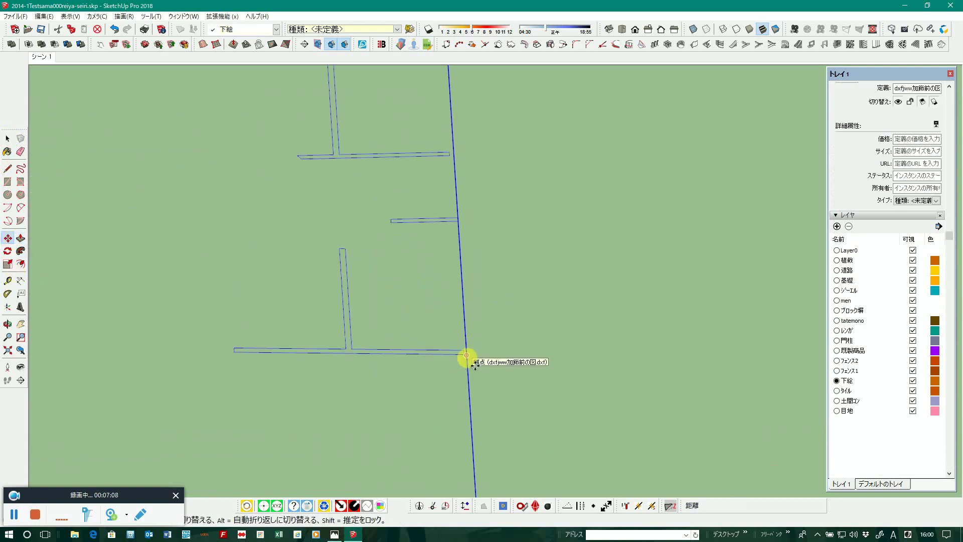
click(467, 356)
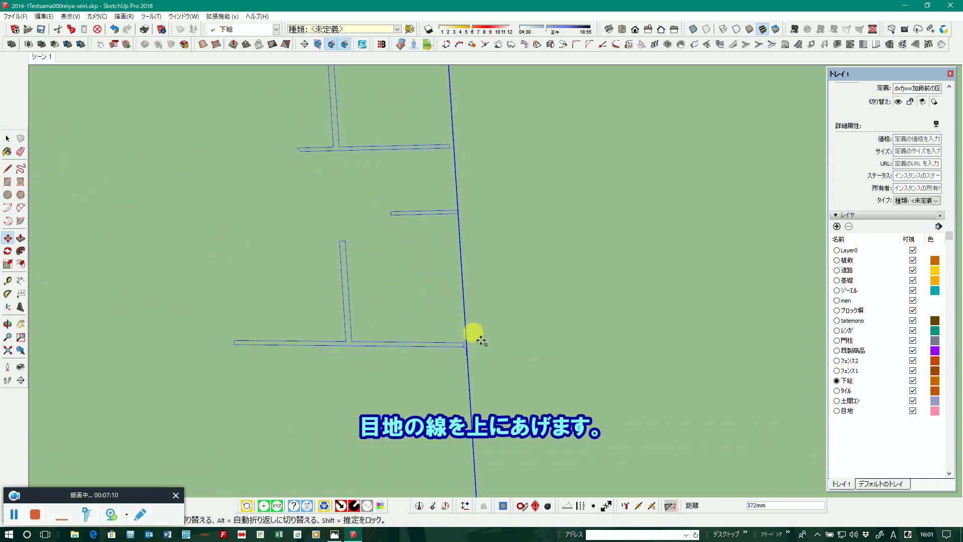
scroll(484, 291, down, 2)
scroll(492, 282, down, 4)
scroll(496, 278, down, 2)
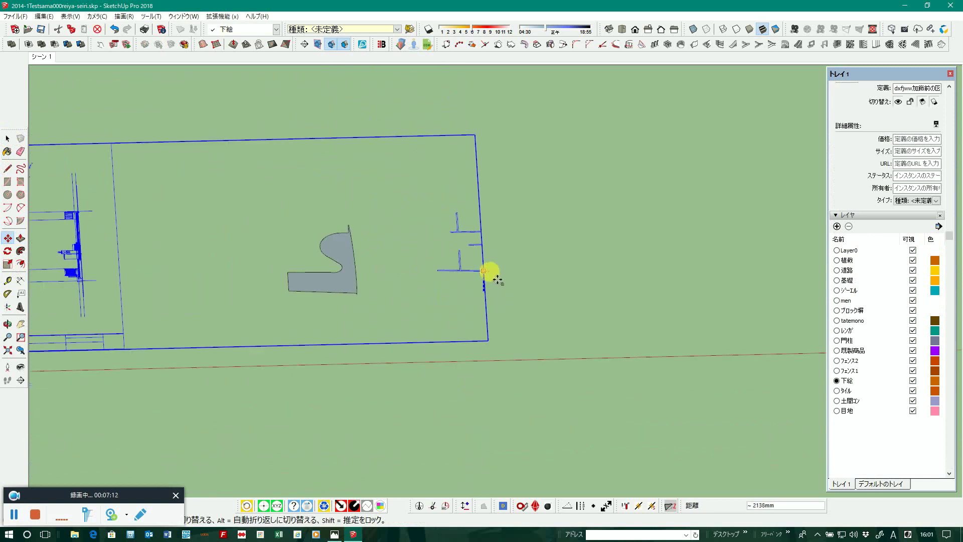
scroll(494, 271, up, 1)
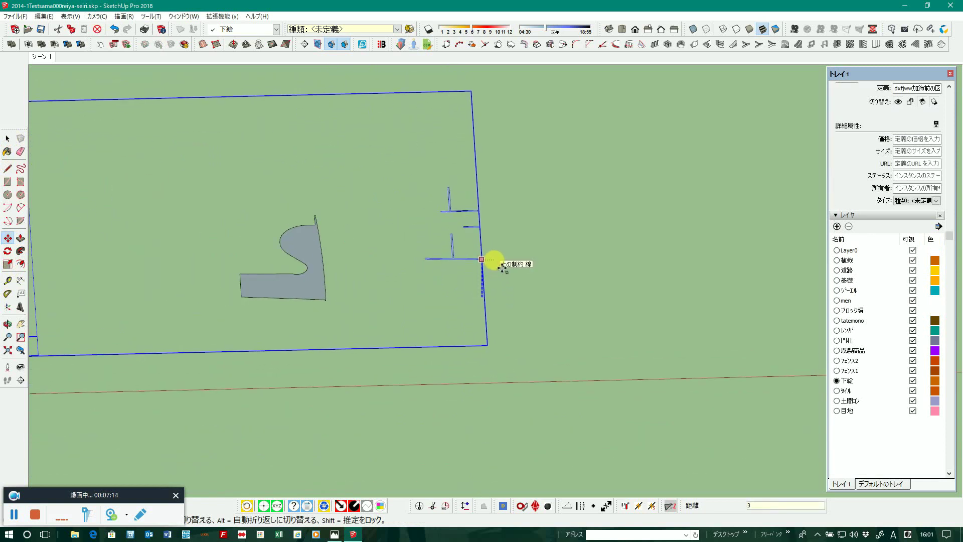
text(000)
key(Return)
scroll(469, 279, up, 3)
scroll(434, 275, up, 2)
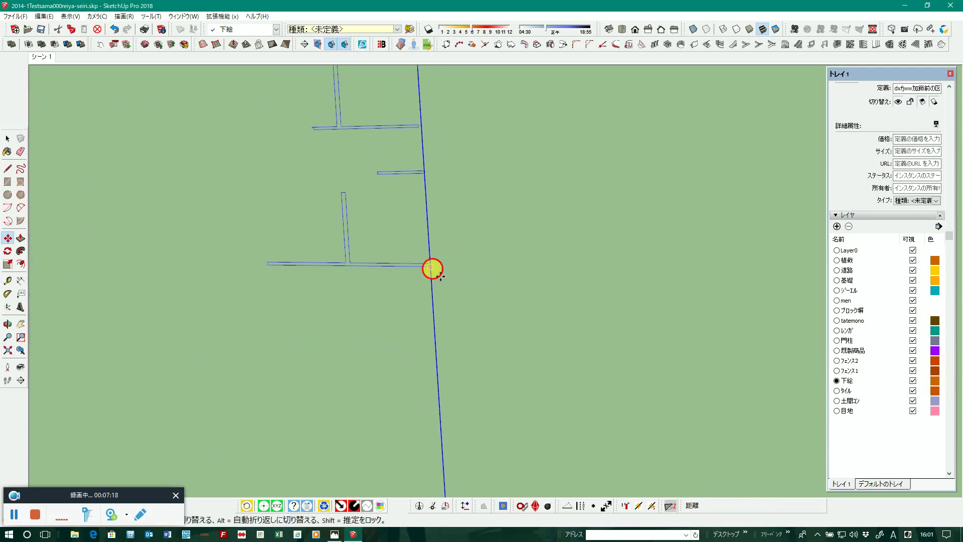
Move the parking-line group along the red axis onto the grey face's corner
click(432, 266)
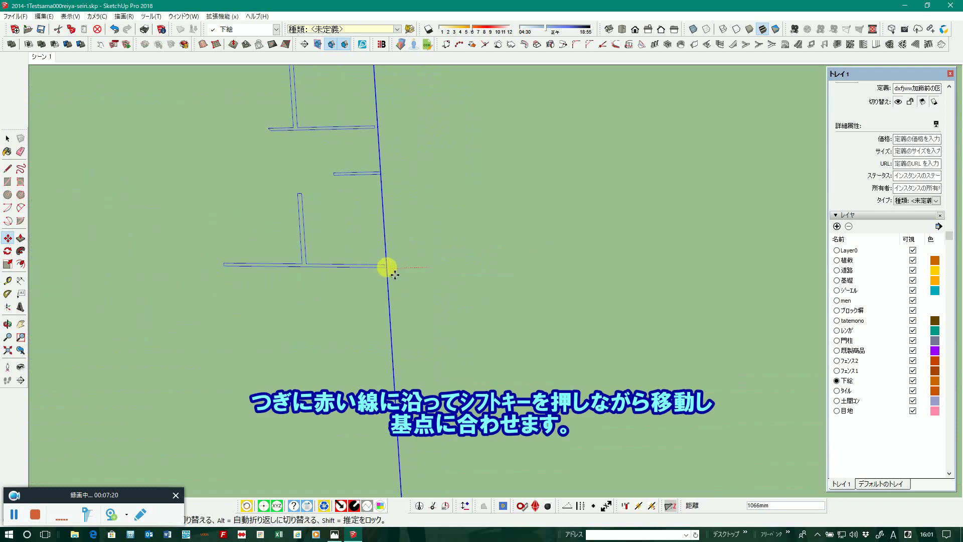
scroll(402, 271, down, 2)
scroll(371, 273, down, 1)
scroll(311, 298, up, 2)
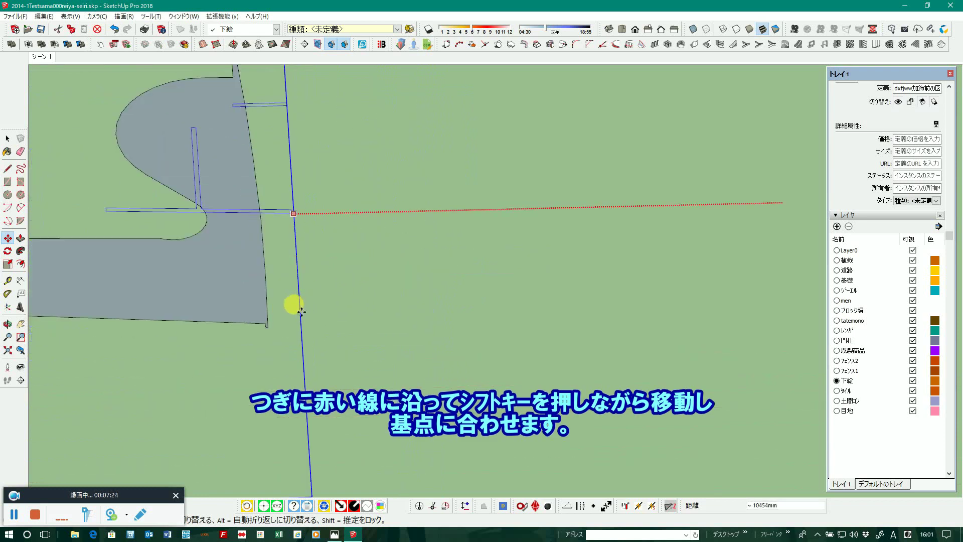
scroll(286, 311, up, 1)
scroll(268, 326, up, 1)
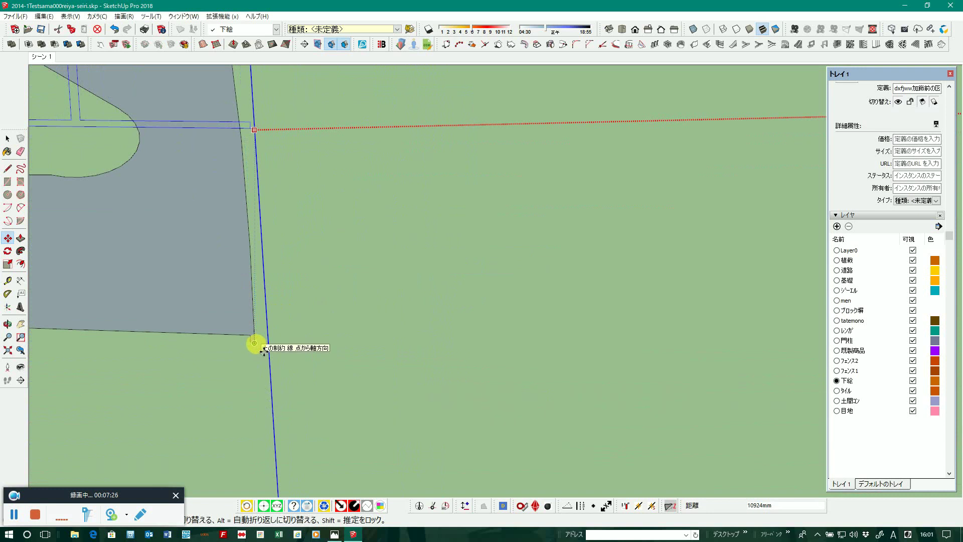
click(254, 344)
scroll(371, 295, down, 2)
scroll(351, 301, down, 1)
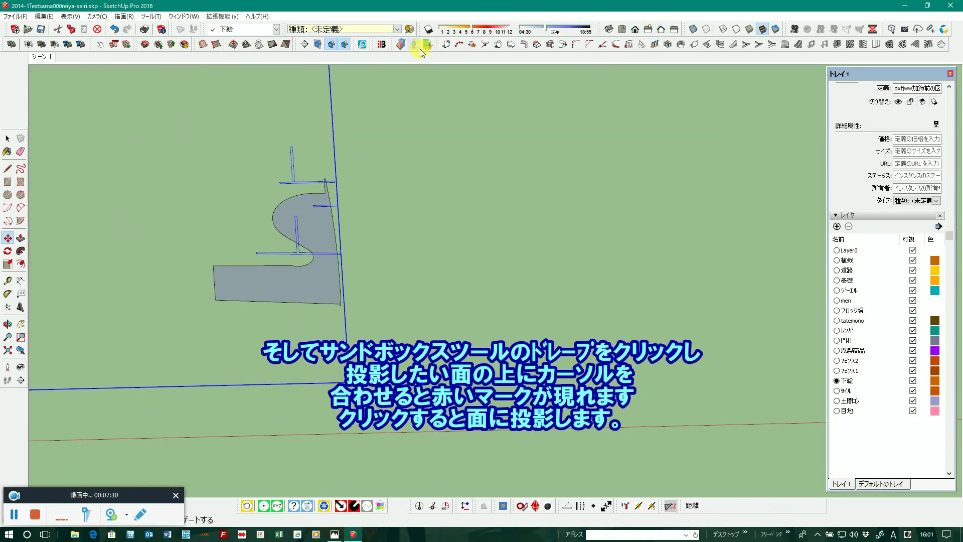
Drape the parking-line outlines onto the grey L-shaped face with Sandbox Drape
click(259, 45)
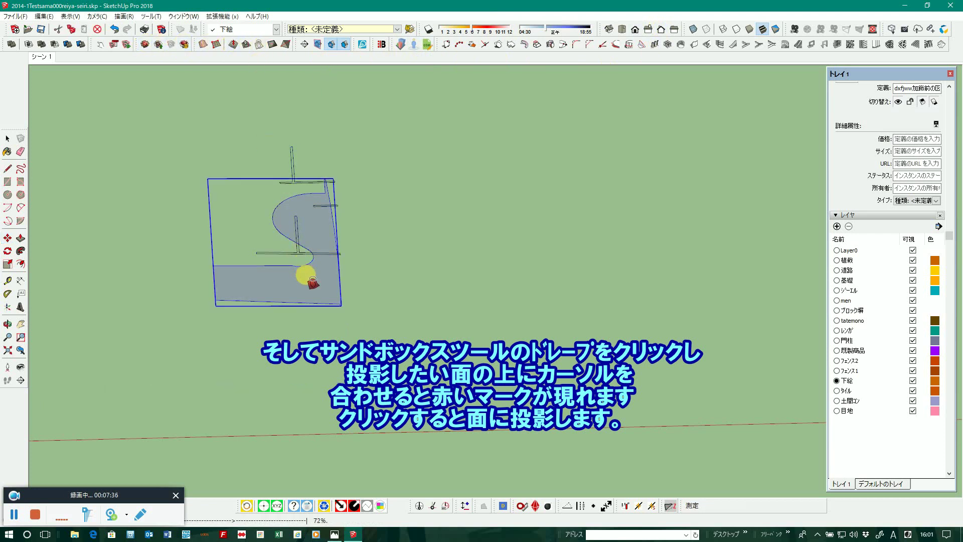
click(311, 281)
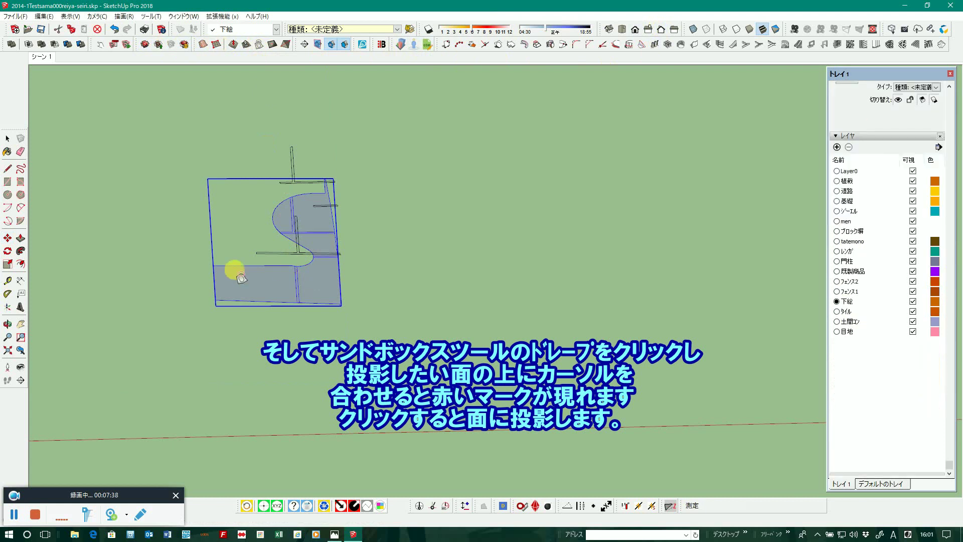
click(6, 138)
middle_drag(279, 236, 271, 269)
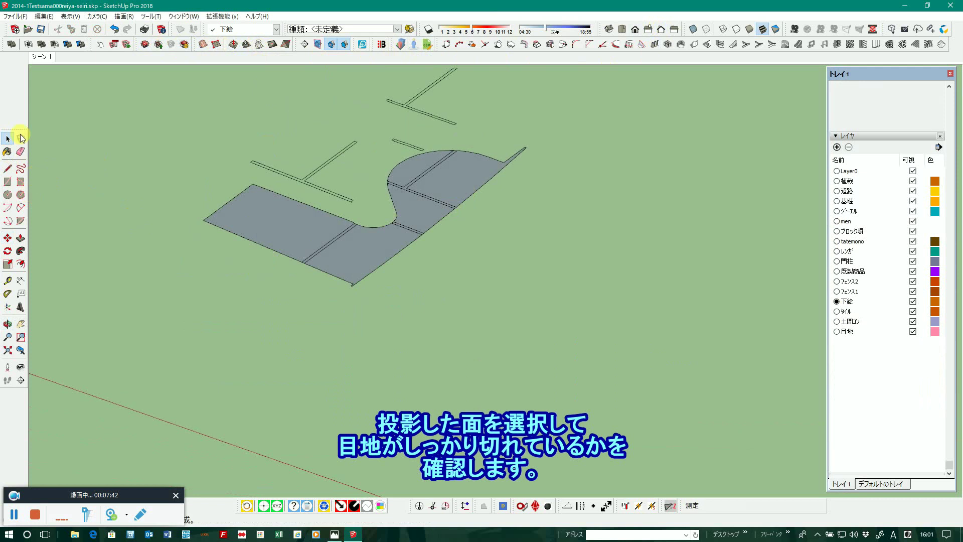
Open the grey face group and select all its faces to check the draped splits
click(284, 231)
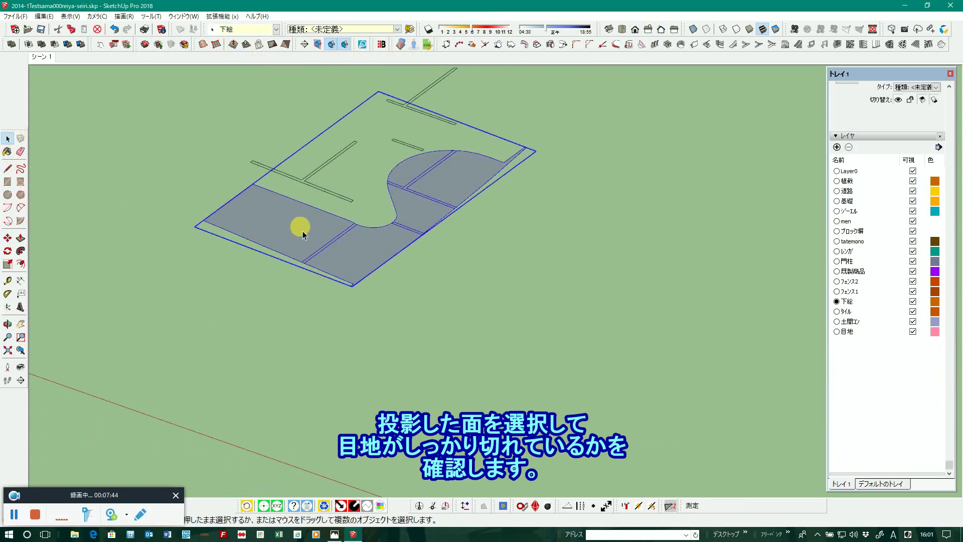
double_click(304, 234)
triple_click(304, 234)
scroll(351, 242, up, 3)
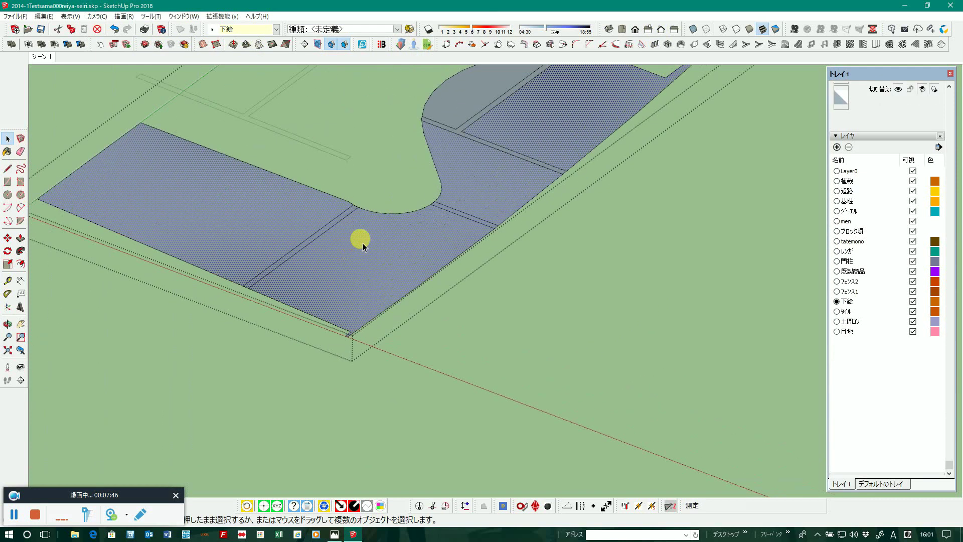
scroll(358, 247, up, 2)
mouse_move(360, 249)
middle_down()
mouse_move(415, 260)
mouse_move(441, 225)
middle_up()
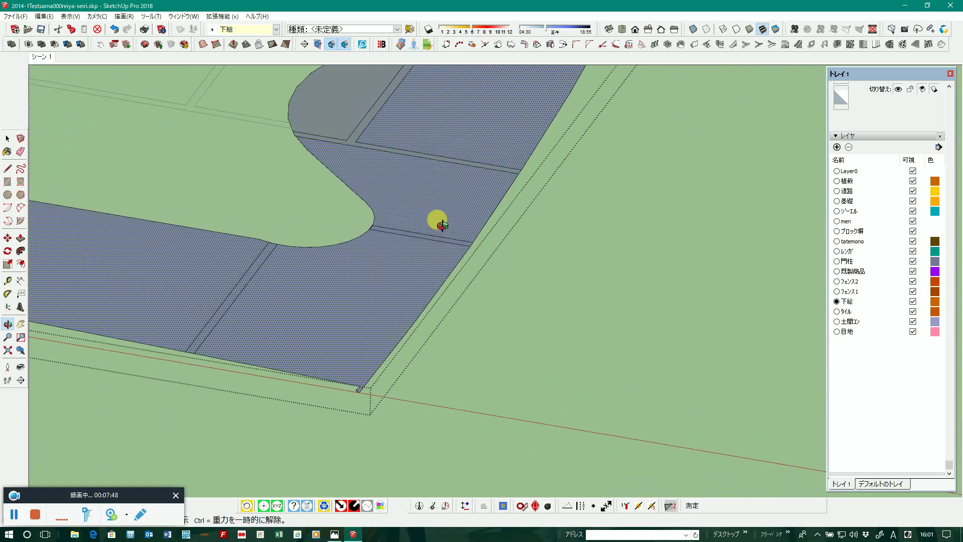
scroll(404, 258, up, 2)
scroll(381, 240, up, 3)
scroll(397, 243, up, 2)
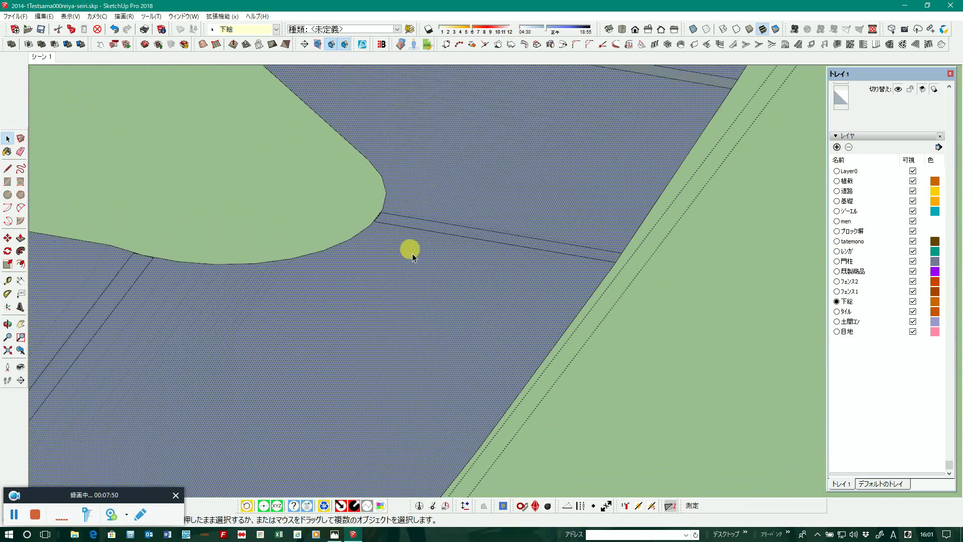
scroll(399, 248, down, 4)
scroll(466, 265, down, 2)
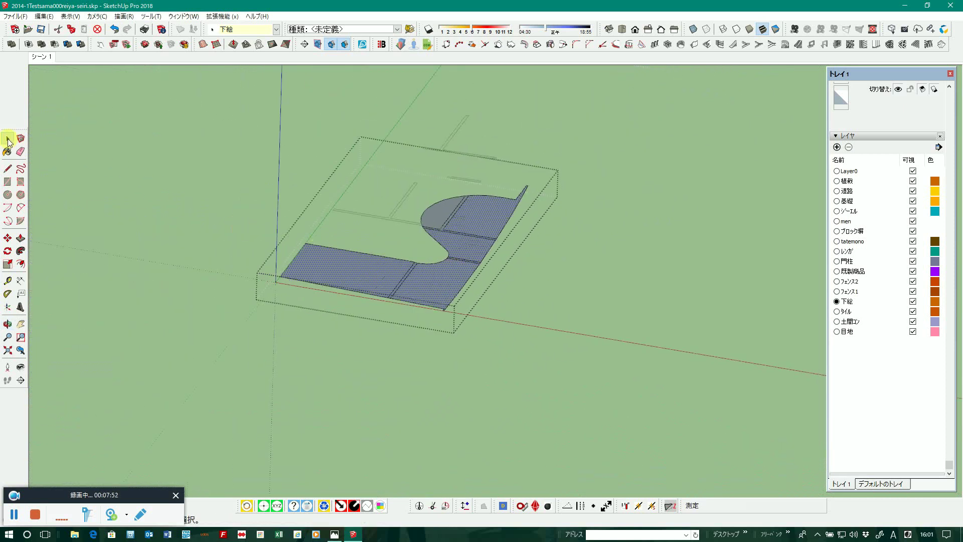
click(365, 338)
scroll(366, 338, down, 2)
scroll(386, 261, up, 2)
Delete the leftover parking-line group and open the grey surface group for editing
click(379, 250)
scroll(381, 251, up, 2)
key(Delete)
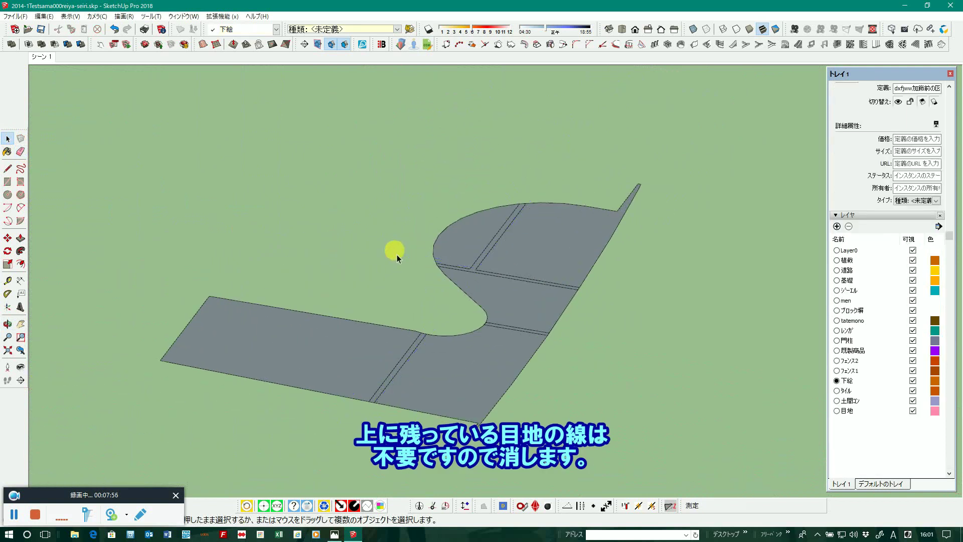
scroll(433, 374, up, 1)
scroll(446, 367, up, 2)
click(433, 359)
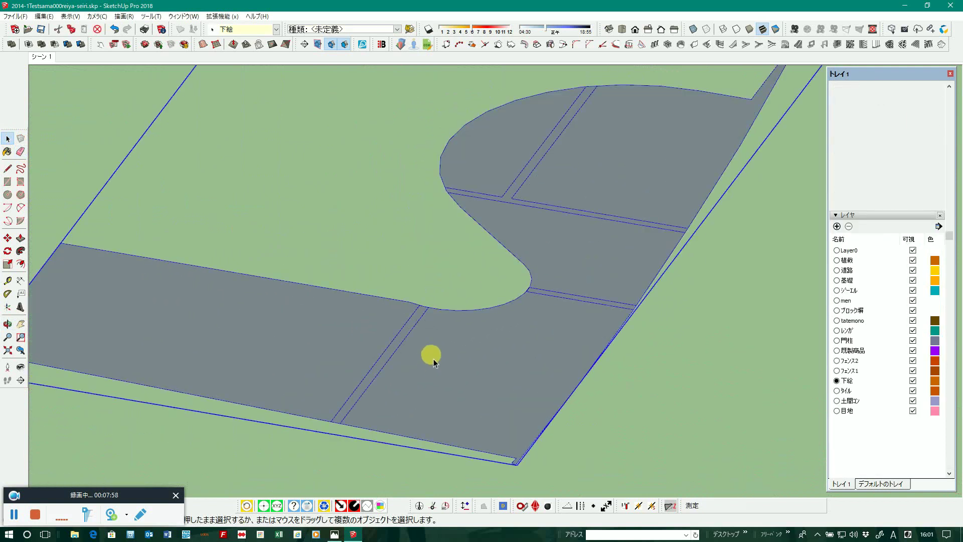
double_click(435, 358)
click(441, 355)
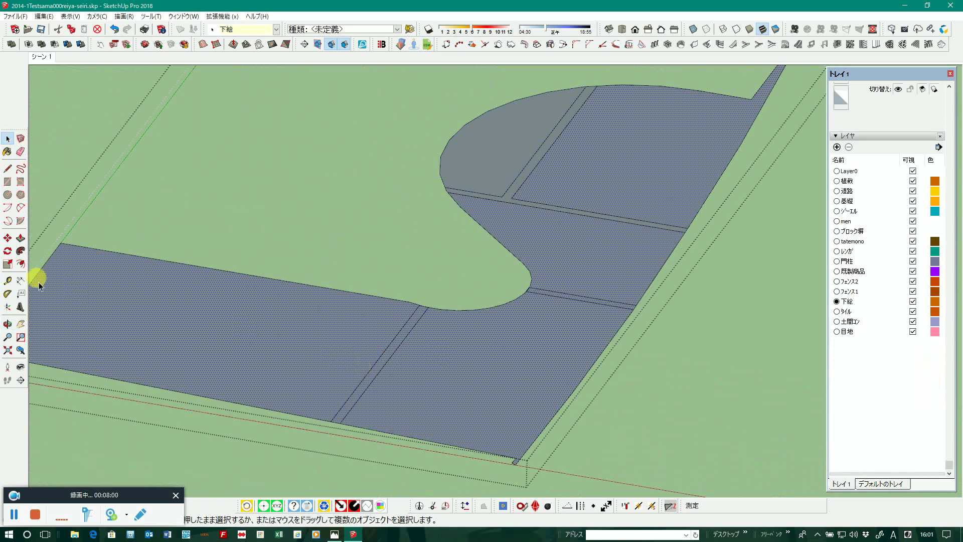
Draw a line from the stripe's lower end to the edge, splitting the face
click(8, 169)
scroll(345, 430, up, 4)
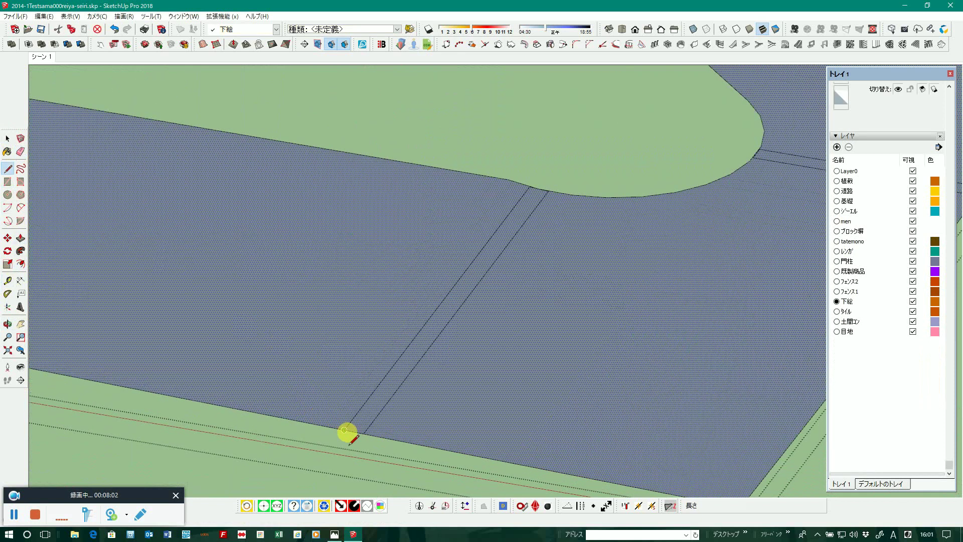
click(331, 447)
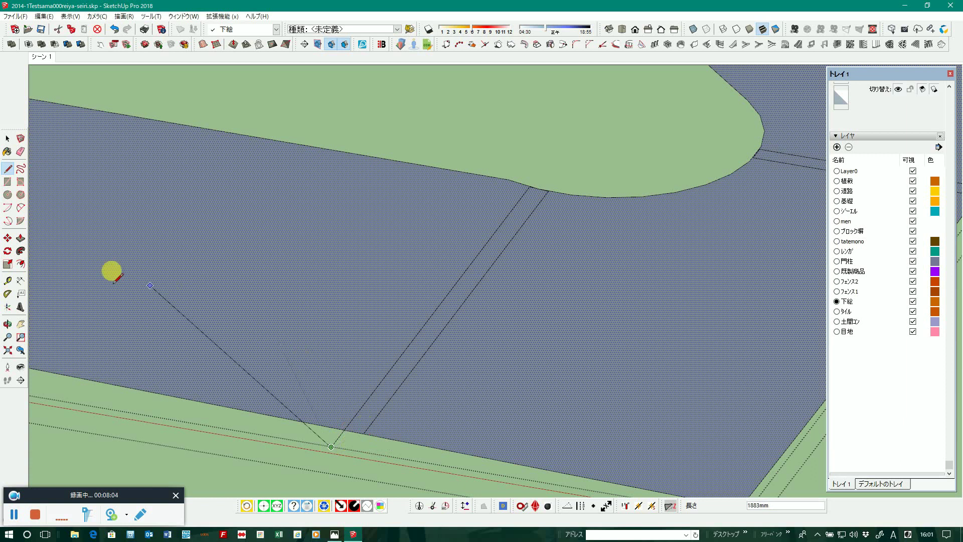
click(9, 169)
click(396, 433)
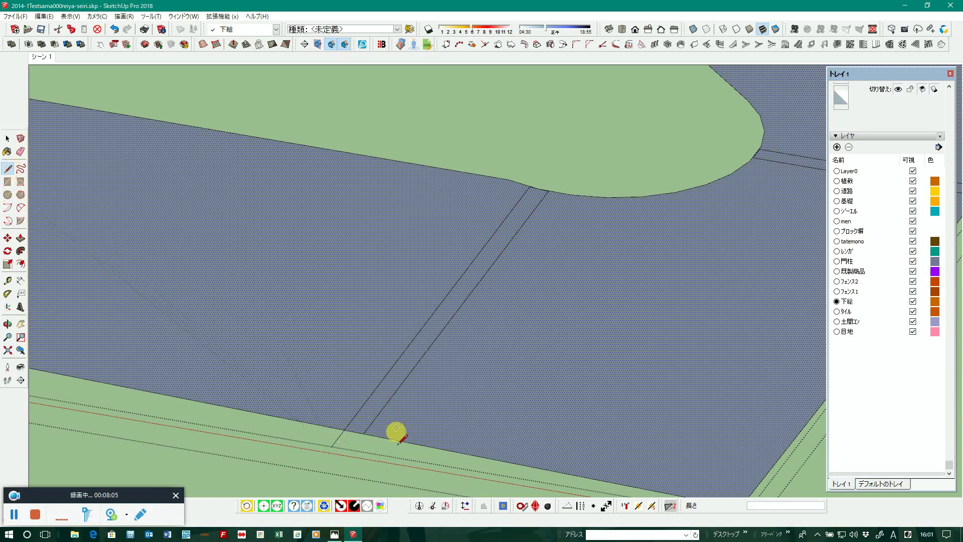
click(355, 443)
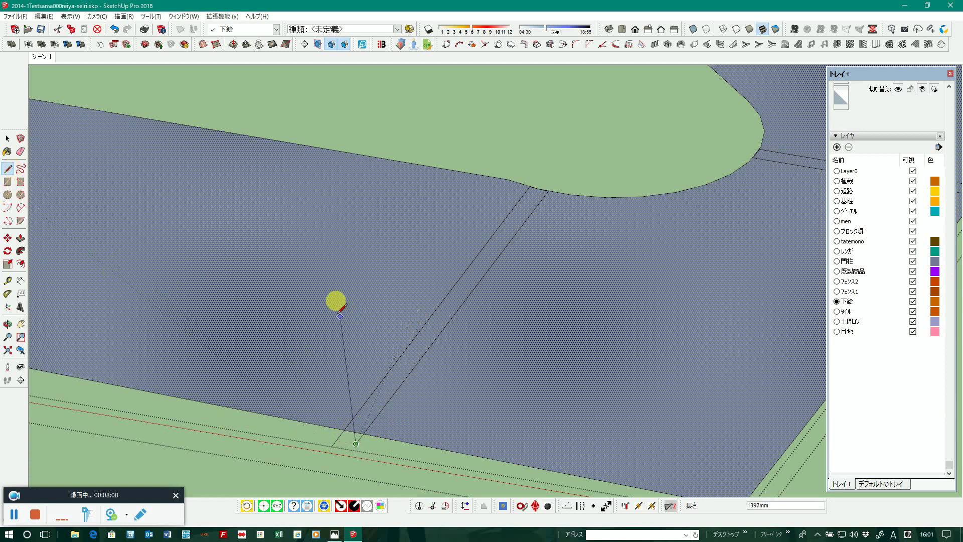
click(571, 161)
click(450, 170)
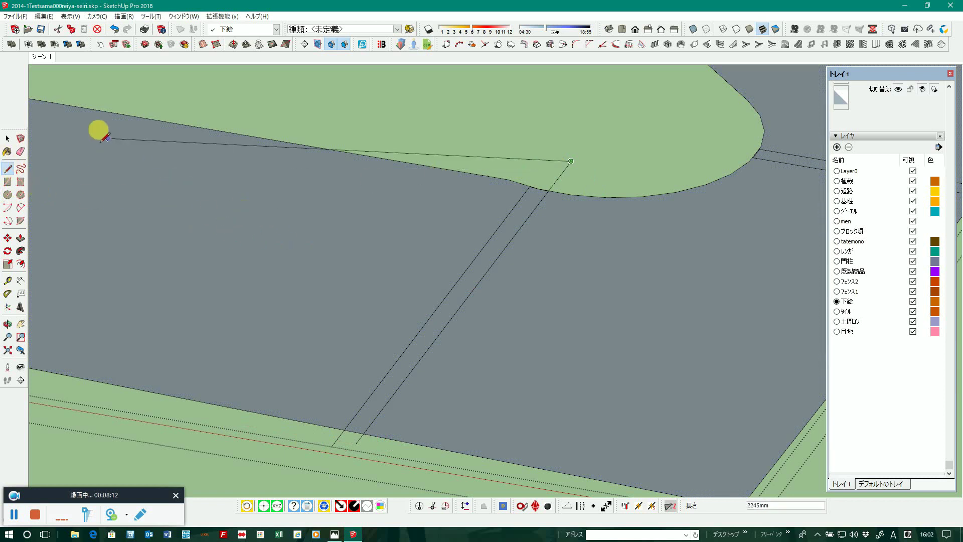
Erase the stray edge and the line tails crossing the green band
click(8, 139)
click(320, 315)
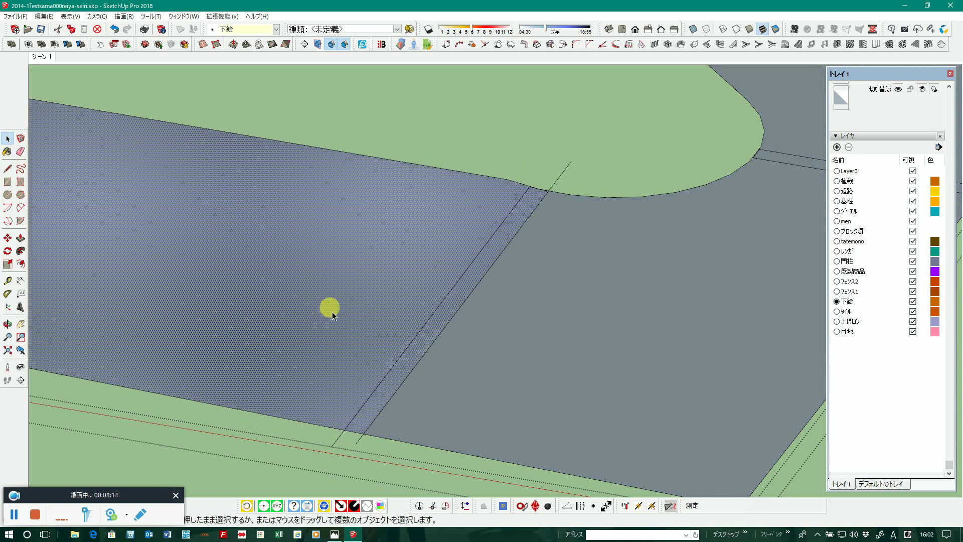
click(11, 169)
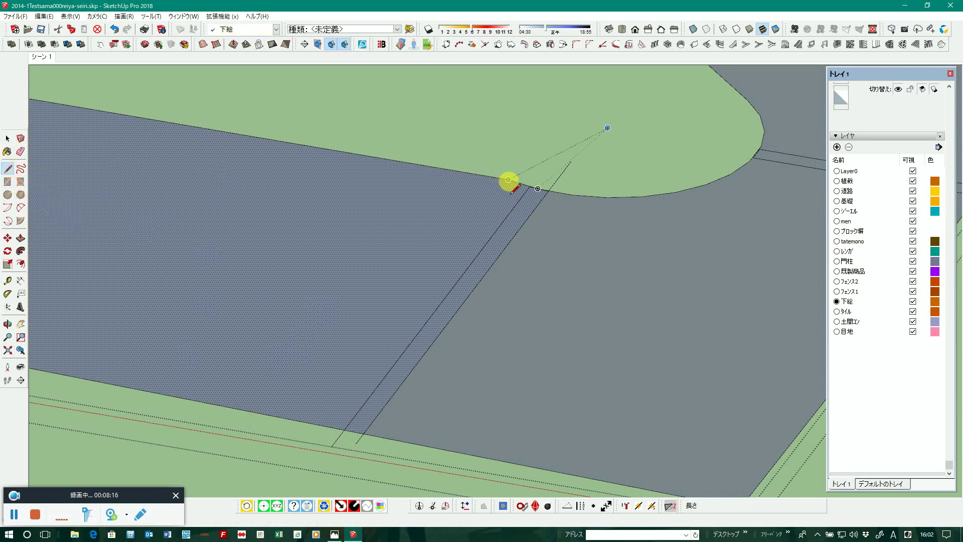
click(542, 171)
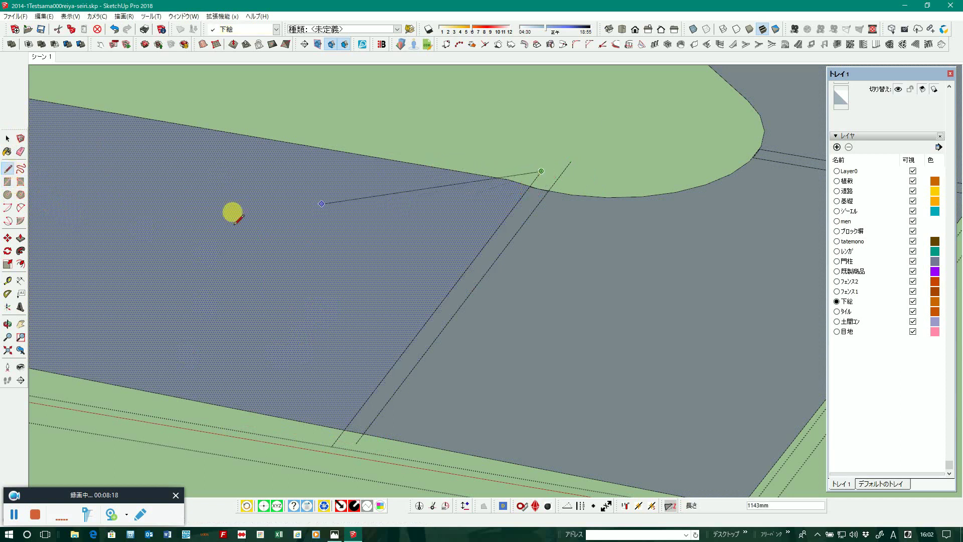
click(22, 155)
click(557, 179)
drag(552, 179, 340, 438)
scroll(301, 433, down, 3)
scroll(376, 376, down, 3)
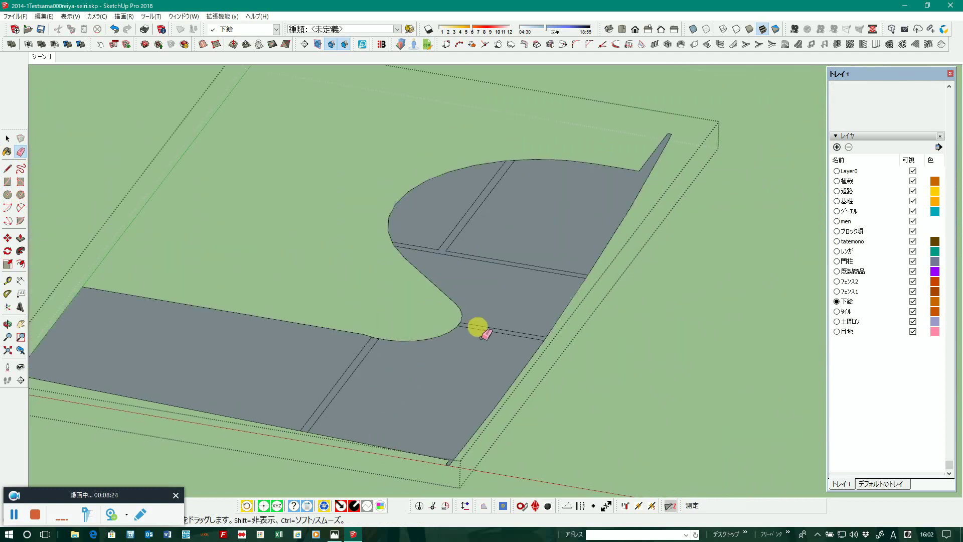
scroll(451, 311, up, 5)
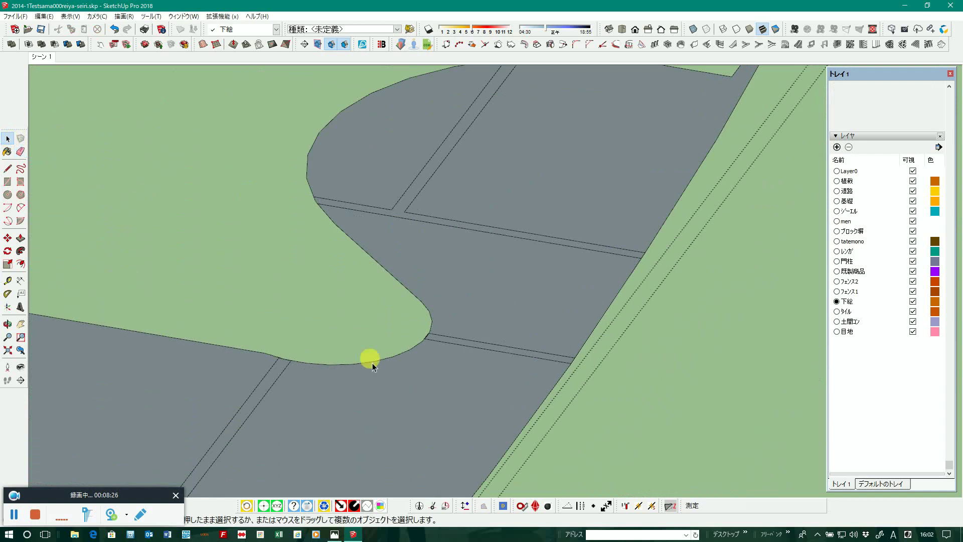
Draw short edges from the curve's endpoint along the strip to close a new face
click(444, 412)
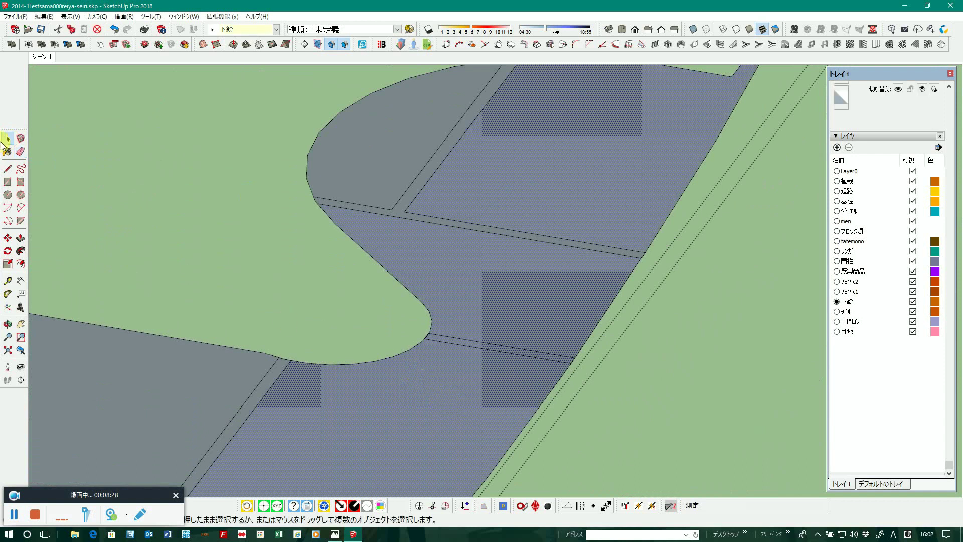
scroll(426, 333, up, 2)
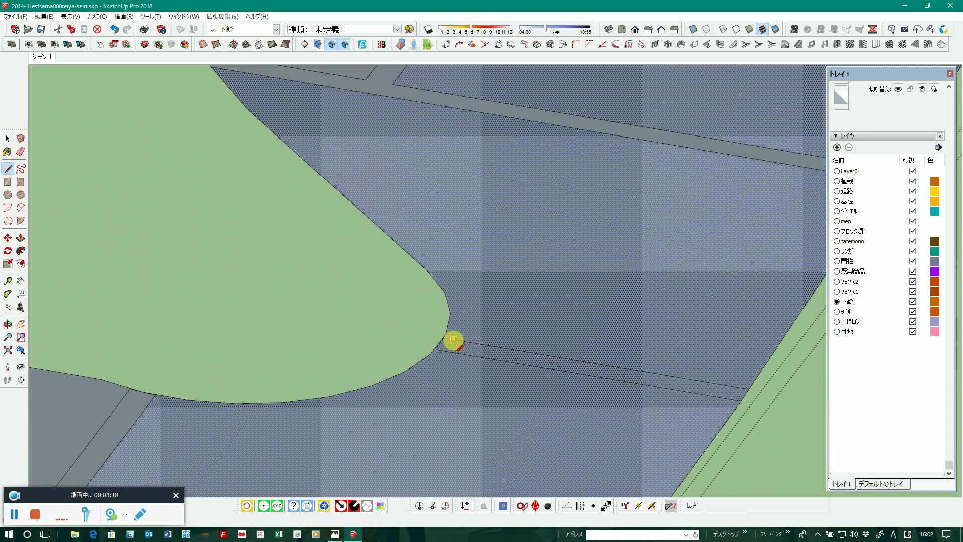
click(443, 337)
click(417, 333)
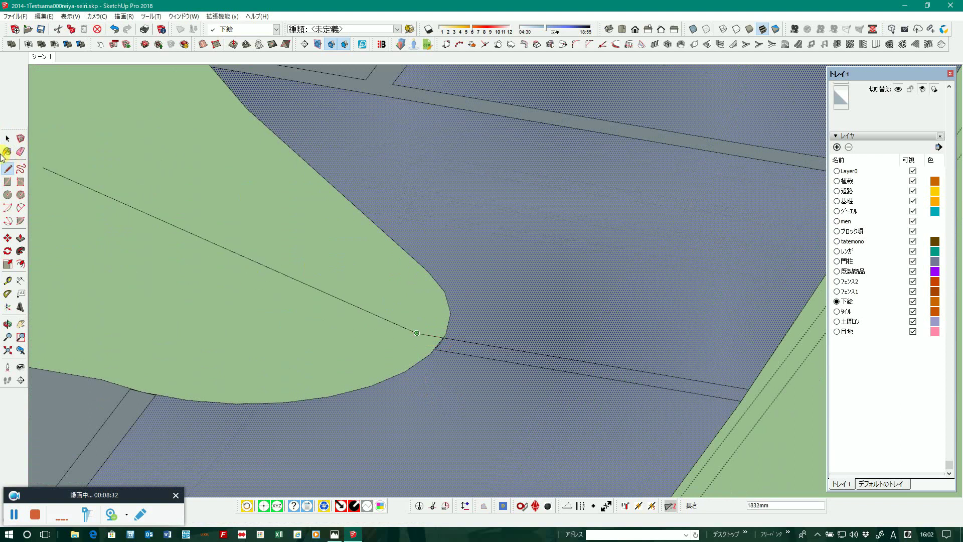
click(10, 171)
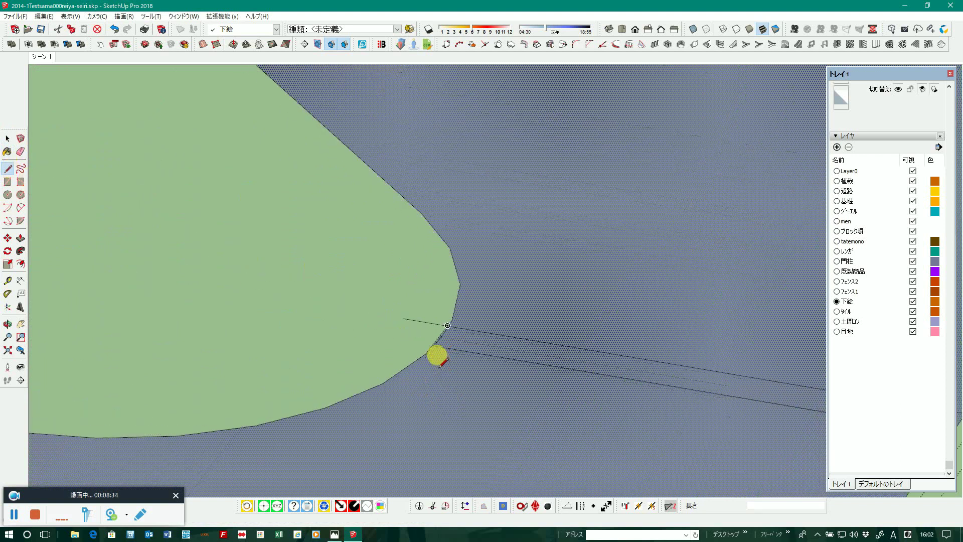
scroll(436, 354, up, 1)
click(414, 343)
Draw an edge along the strip's lower side to its far side
click(11, 143)
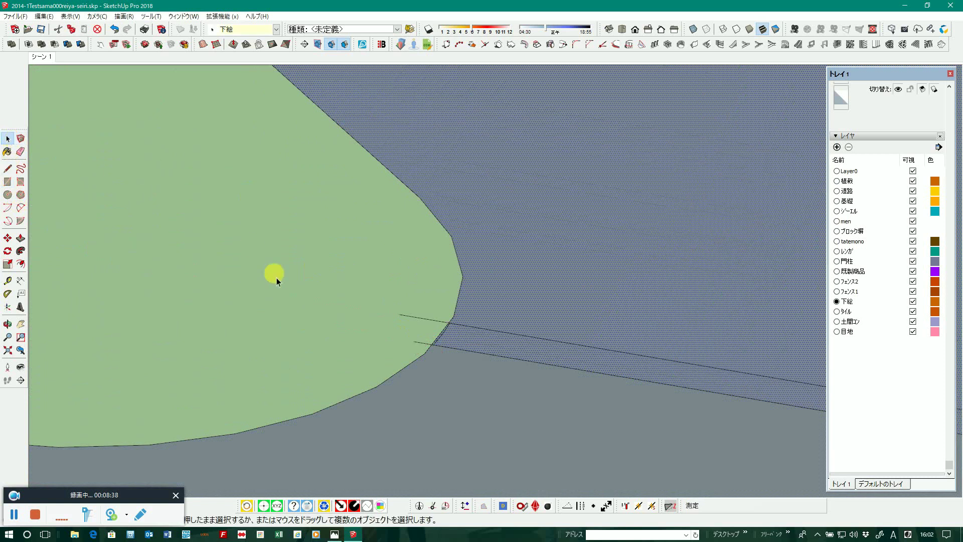
scroll(276, 276, down, 1)
scroll(296, 321, down, 1)
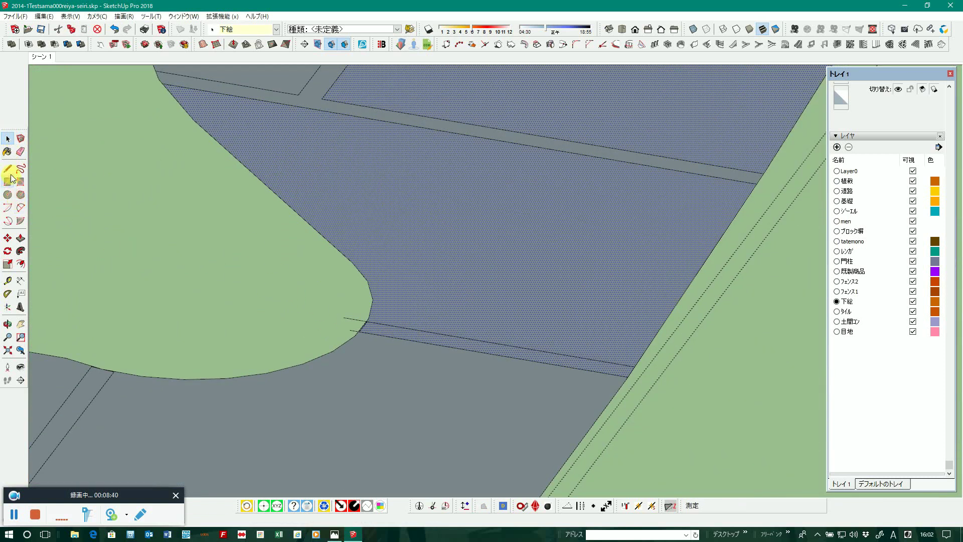
scroll(338, 307, up, 2)
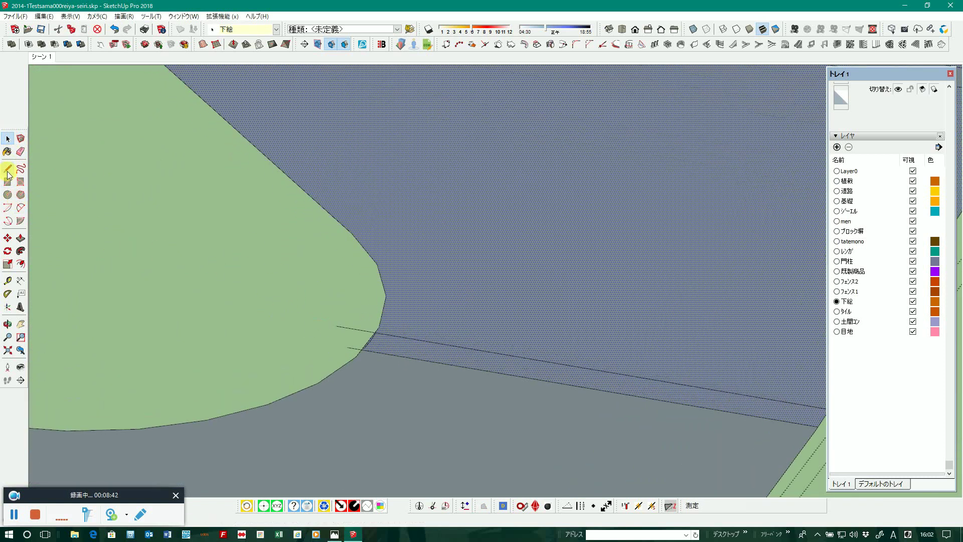
click(336, 325)
scroll(337, 327, down, 2)
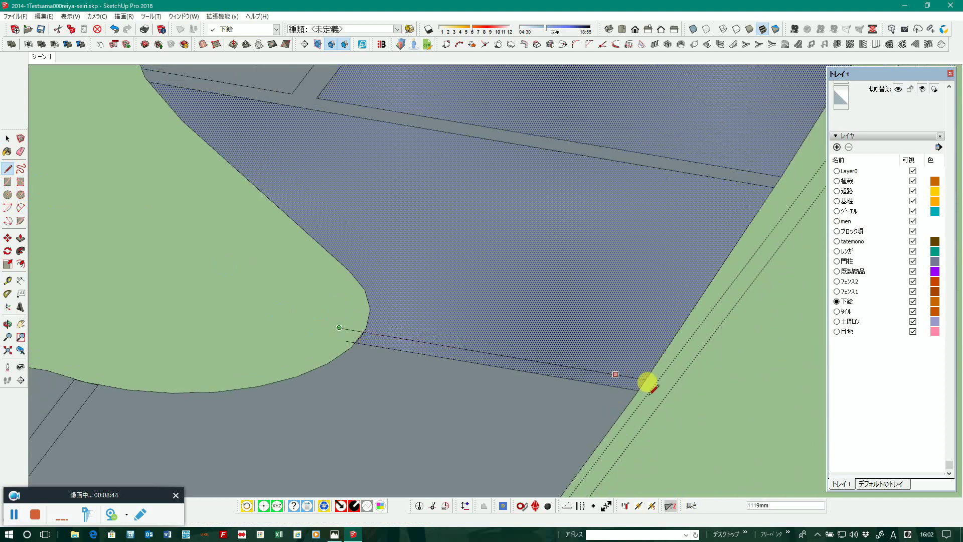
click(660, 382)
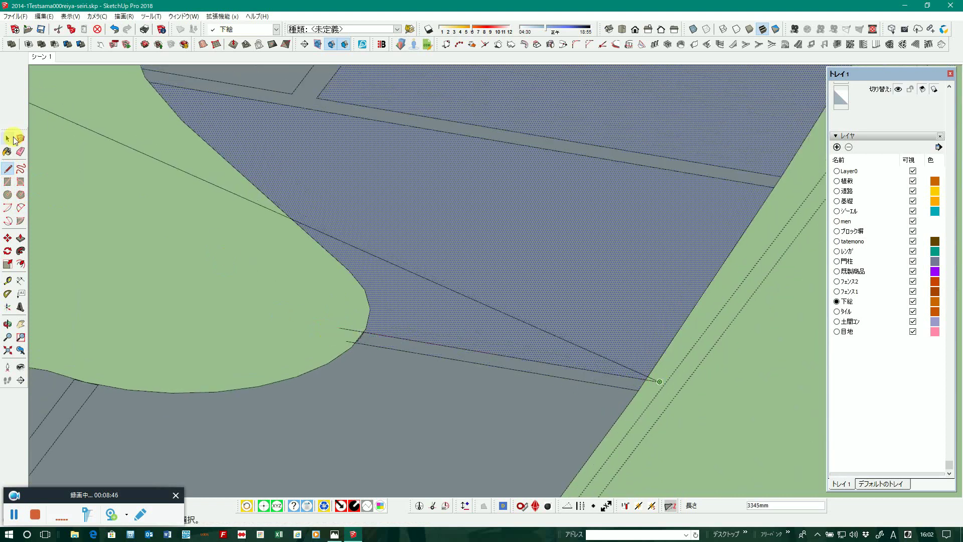
Check the lower paving face, road strip and upper paving face are separate faces
click(9, 138)
click(365, 359)
click(385, 336)
click(399, 314)
scroll(398, 316, down, 1)
scroll(439, 276, down, 1)
scroll(413, 311, down, 1)
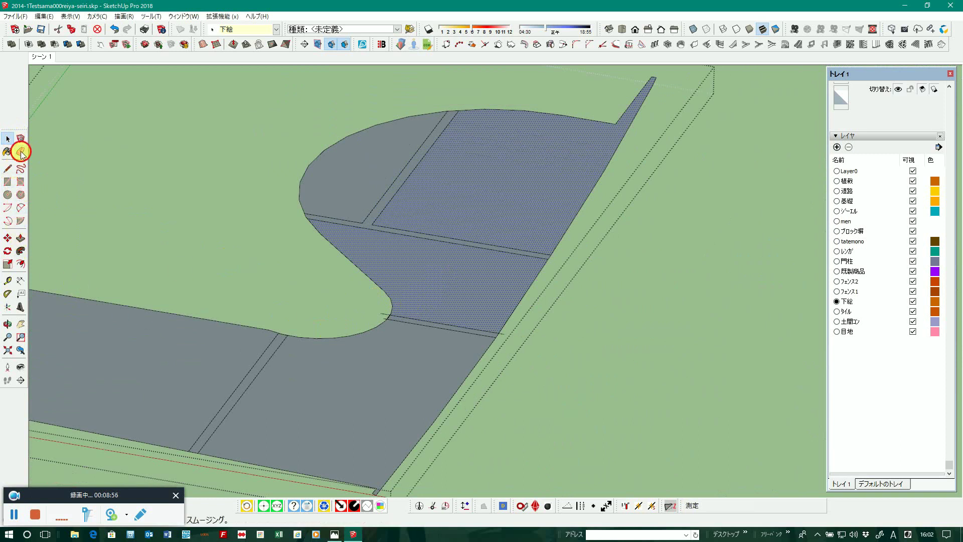
click(20, 152)
scroll(389, 319, up, 3)
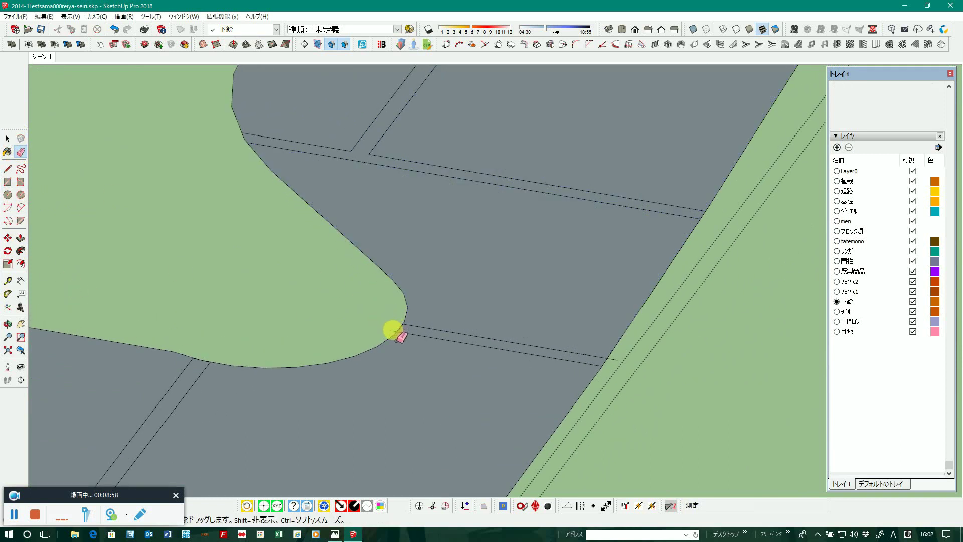
scroll(426, 344, down, 2)
scroll(512, 308, down, 2)
scroll(512, 308, down, 3)
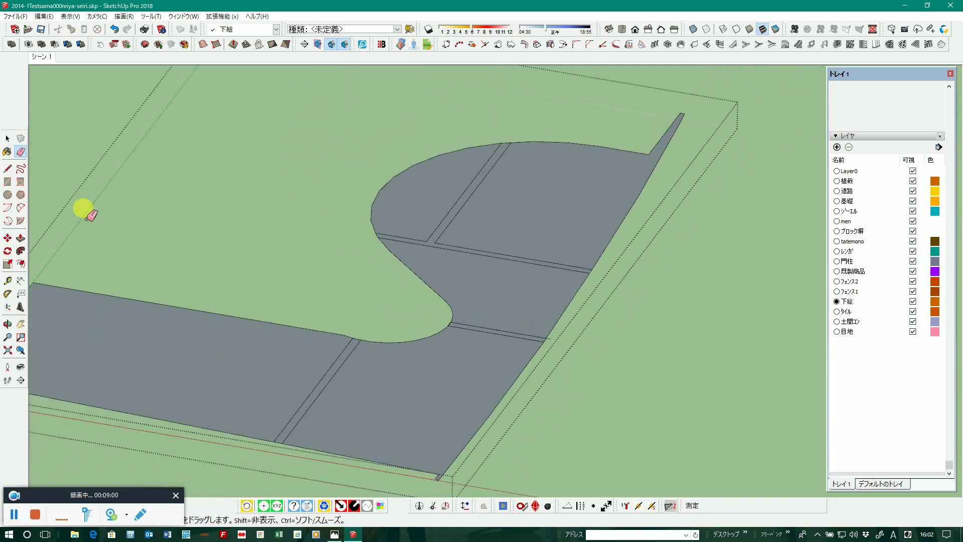
Select the four paving faces together
click(8, 140)
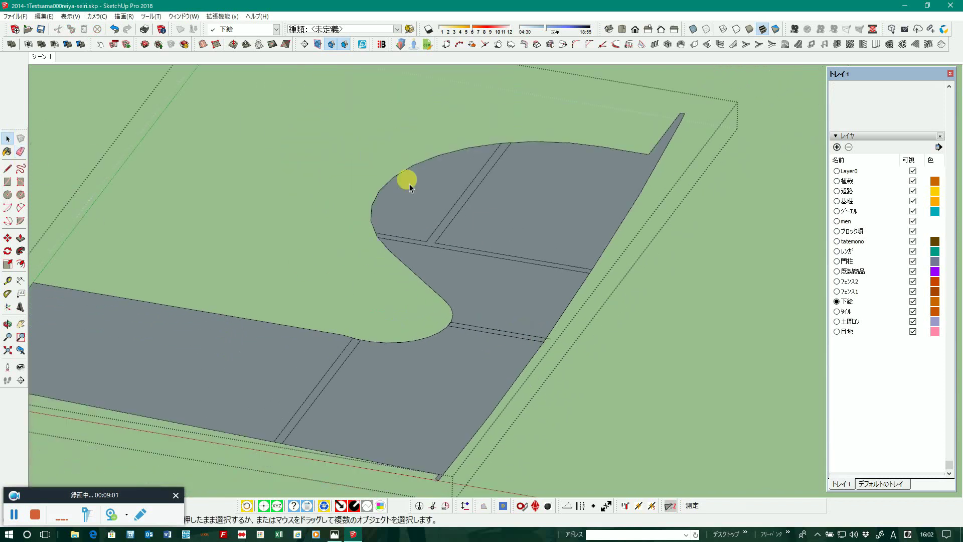
click(527, 213)
scroll(533, 216, down, 1)
shift+click(465, 194)
shift+click(468, 339)
shift+click(297, 319)
scroll(296, 318, down, 2)
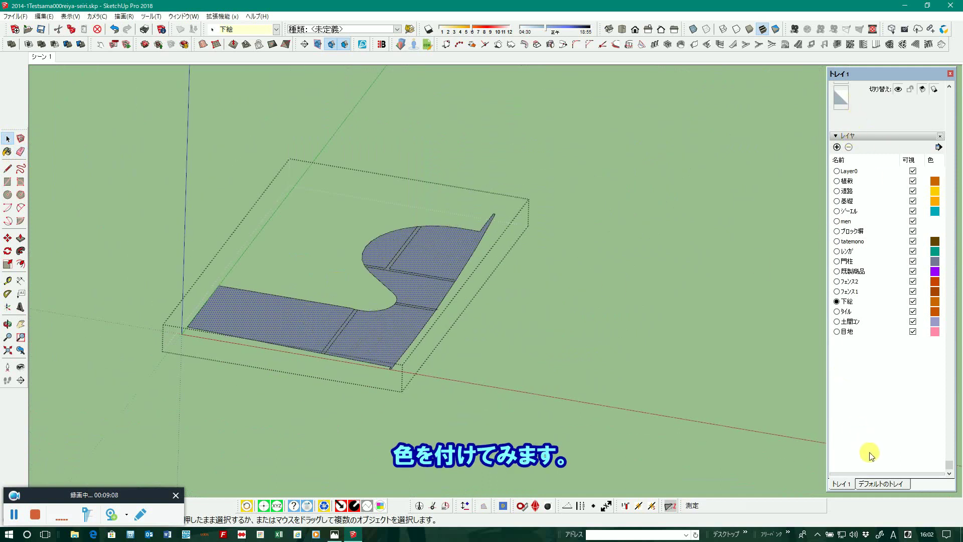
Paint the selected paving faces with the CoolGray5 material
click(883, 485)
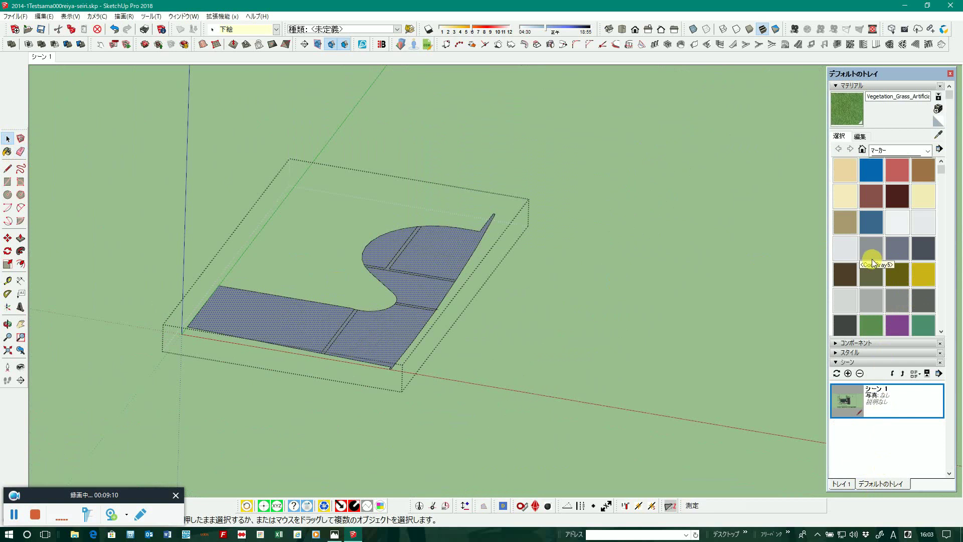
click(869, 252)
click(453, 258)
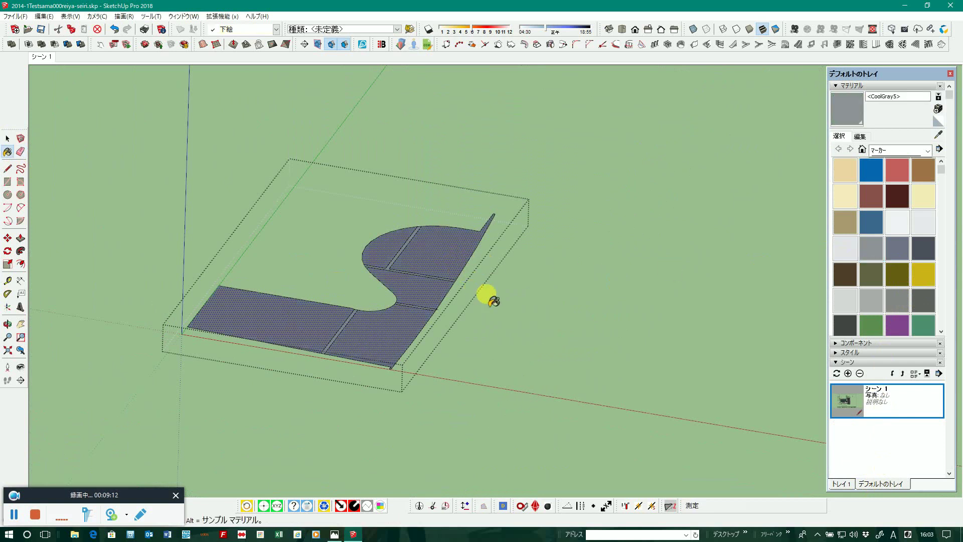
Paint the diagonal strip and the upper strips with green Jade
click(916, 329)
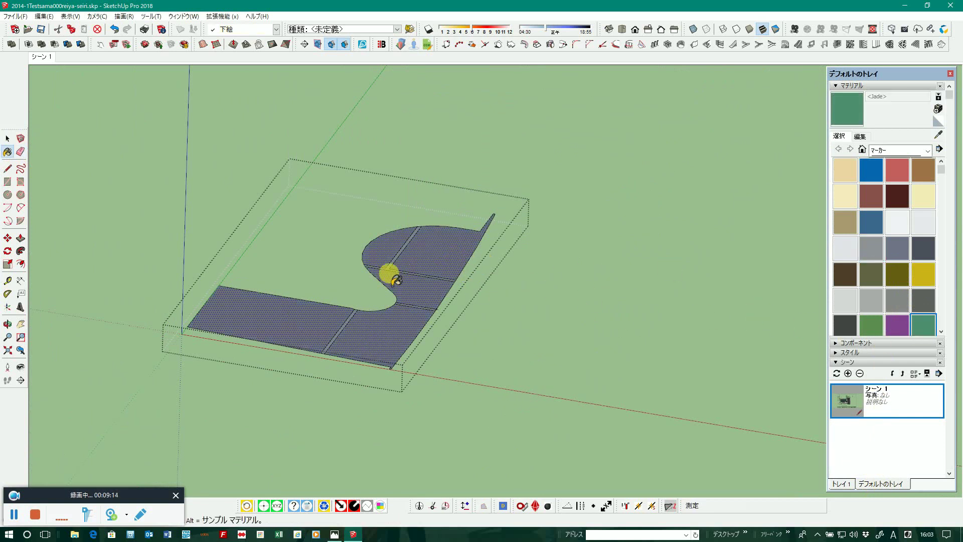
scroll(350, 318, up, 3)
scroll(354, 328, up, 3)
click(349, 326)
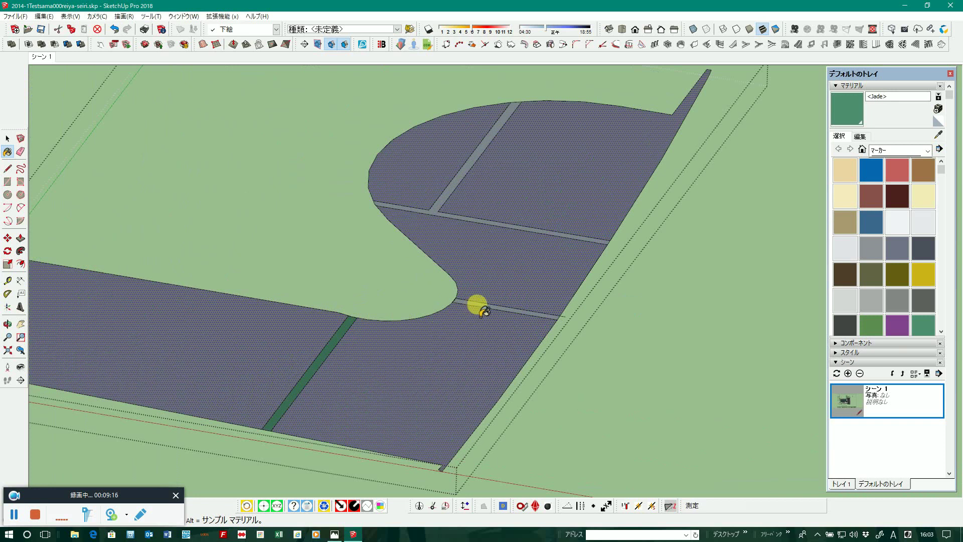
scroll(482, 219, up, 3)
click(481, 218)
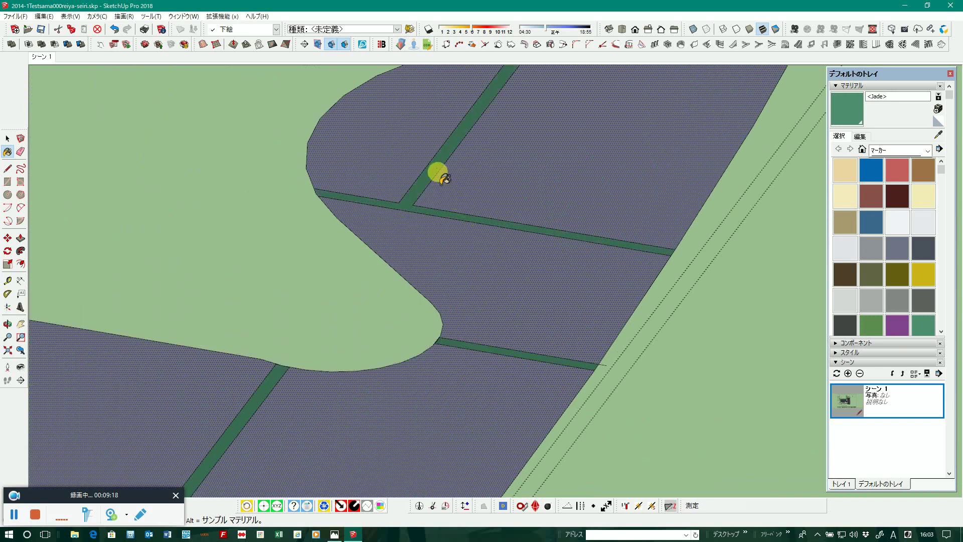
scroll(643, 296, down, 3)
scroll(544, 294, down, 5)
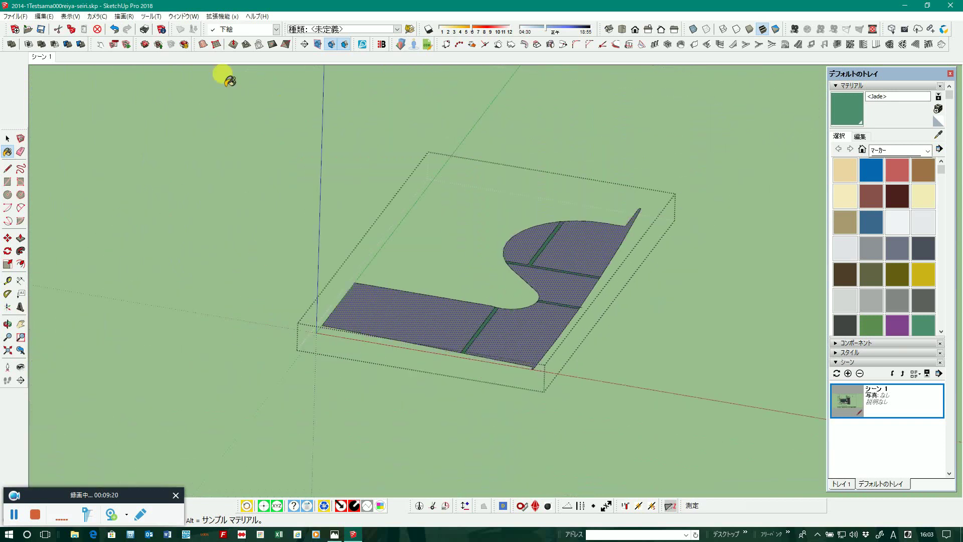
click(7, 140)
scroll(527, 258, down, 2)
Orbit and zoom the view around the house plan underlay drawing
scroll(370, 301, down, 3)
scroll(431, 286, down, 2)
scroll(617, 290, down, 2)
mouse_move(616, 290)
middle_down()
mouse_move(608, 353)
mouse_move(435, 378)
middle_up()
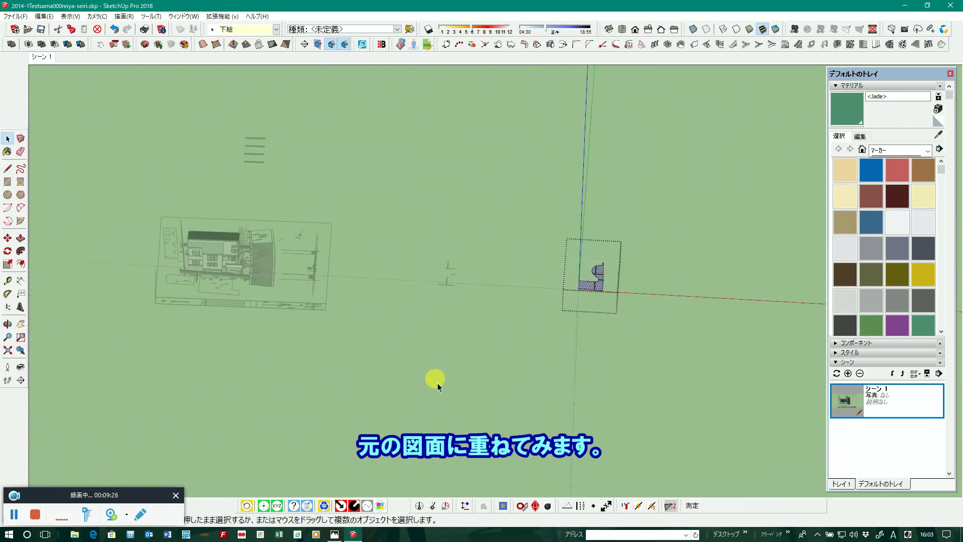
click(7, 137)
scroll(214, 269, up, 2)
scroll(215, 268, up, 1)
middle_drag(501, 387, 297, 331)
scroll(256, 276, up, 1)
scroll(282, 266, up, 1)
middle_drag(281, 267, 304, 403)
scroll(138, 318, down, 1)
scroll(125, 309, down, 2)
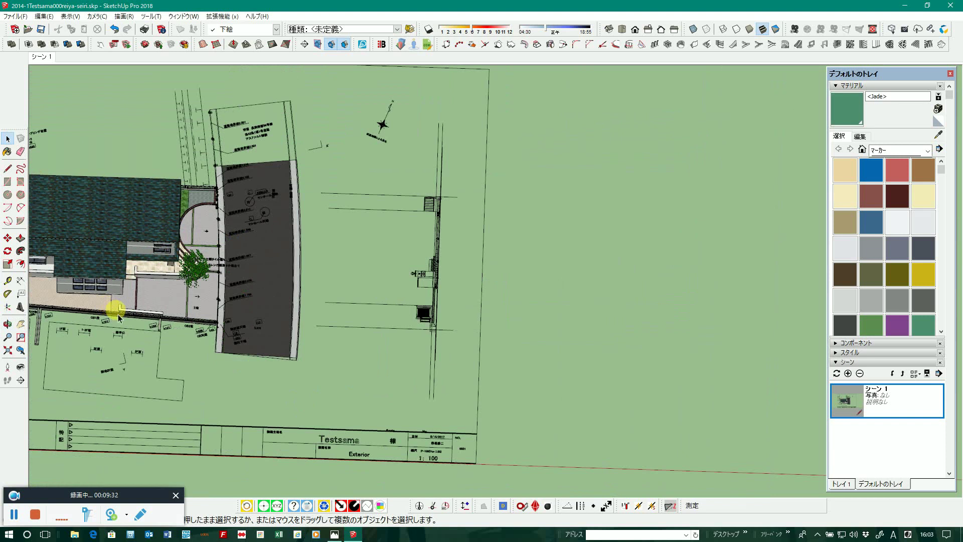
scroll(123, 307, down, 2)
scroll(138, 316, down, 1)
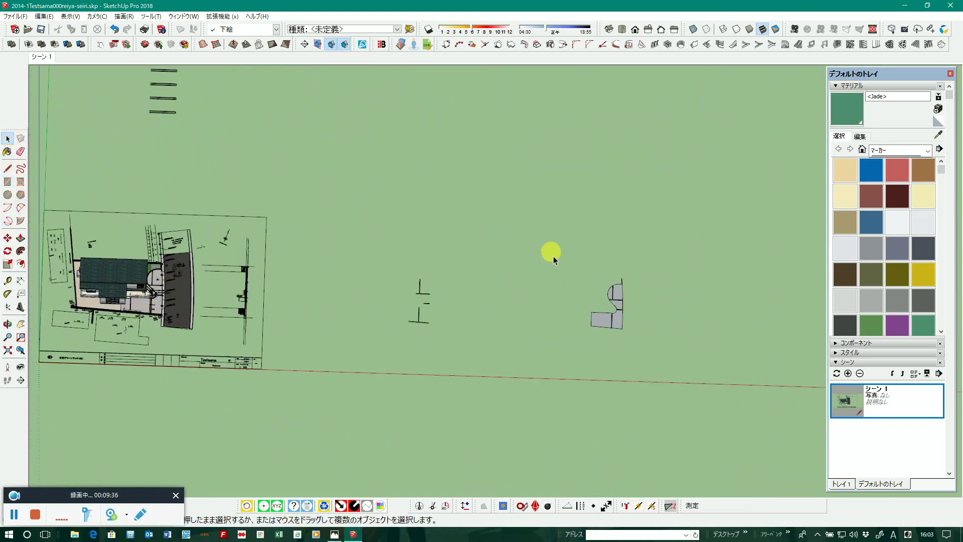
Move the grey parking group to sit right of the site plan sheet
drag(619, 269, 587, 301)
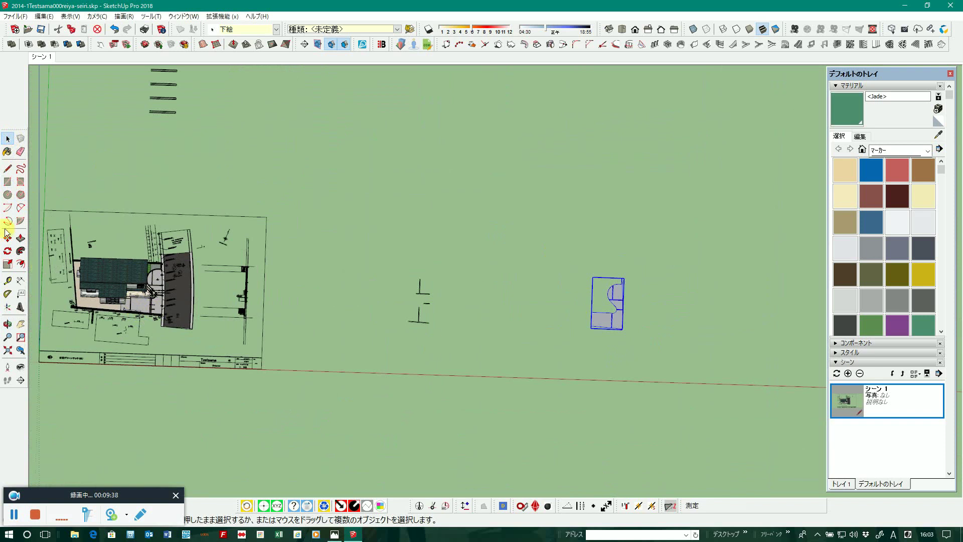
click(8, 241)
scroll(602, 326, up, 2)
scroll(621, 333, up, 3)
scroll(627, 329, up, 2)
scroll(635, 331, up, 2)
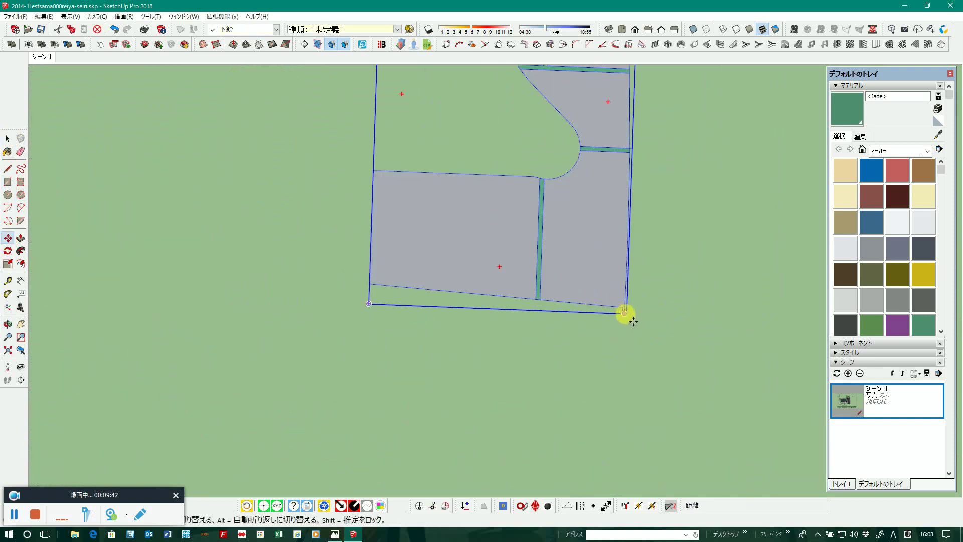
scroll(624, 313, up, 2)
scroll(622, 326, up, 2)
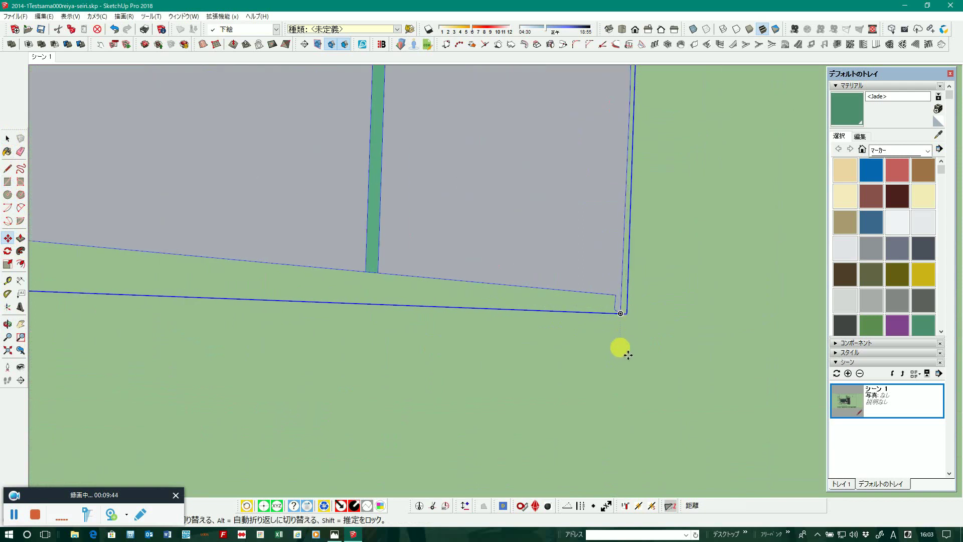
scroll(631, 320, down, 1)
scroll(652, 311, down, 2)
scroll(685, 309, down, 2)
scroll(702, 321, down, 2)
scroll(727, 327, down, 2)
scroll(551, 323, down, 2)
scroll(409, 309, up, 3)
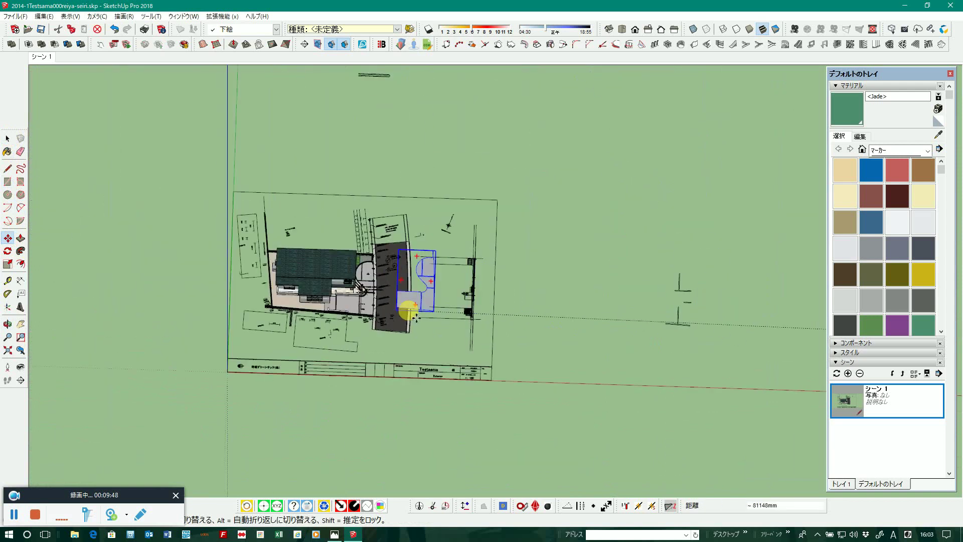
scroll(391, 316, up, 2)
scroll(388, 320, up, 2)
scroll(346, 327, up, 2)
scroll(351, 331, up, 1)
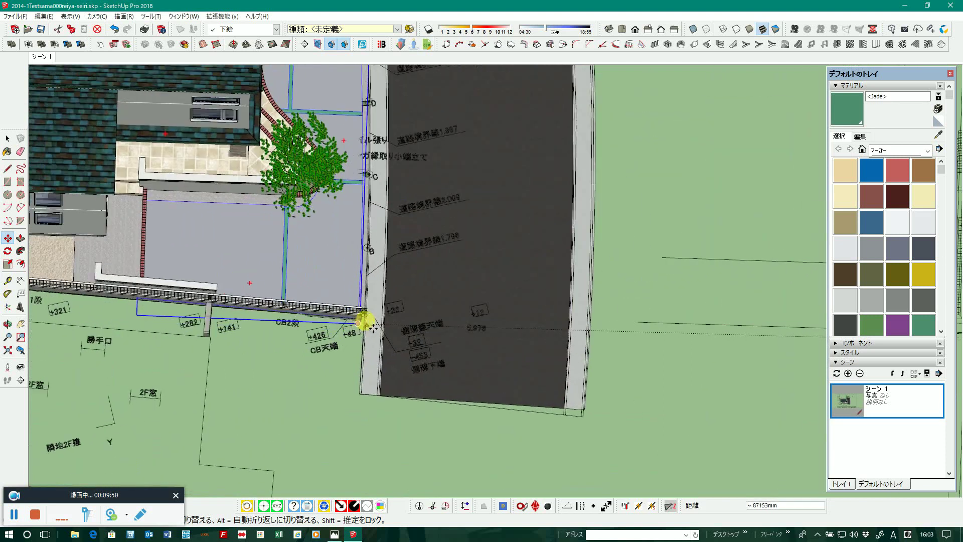
scroll(366, 319, up, 2)
scroll(374, 317, up, 2)
scroll(369, 315, up, 1)
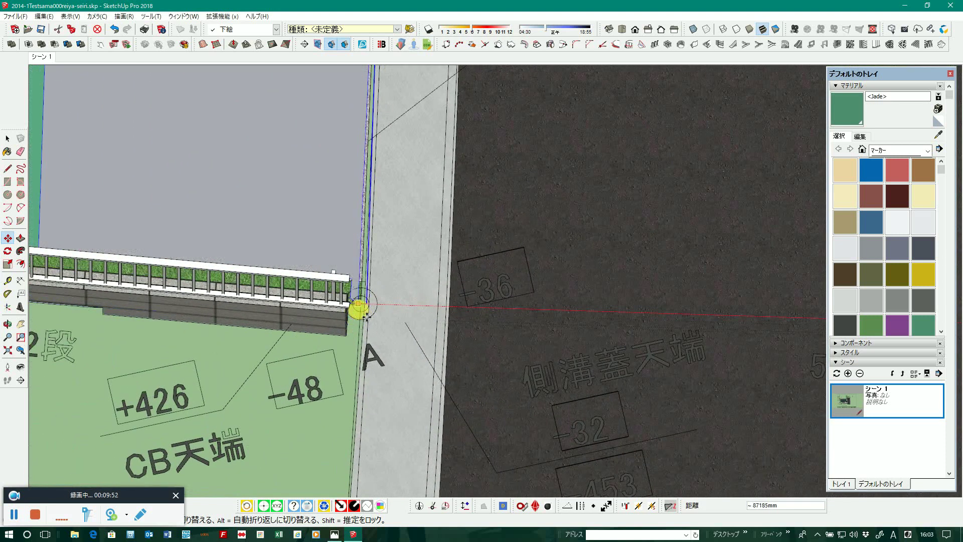
scroll(360, 305, down, 2)
scroll(361, 306, down, 2)
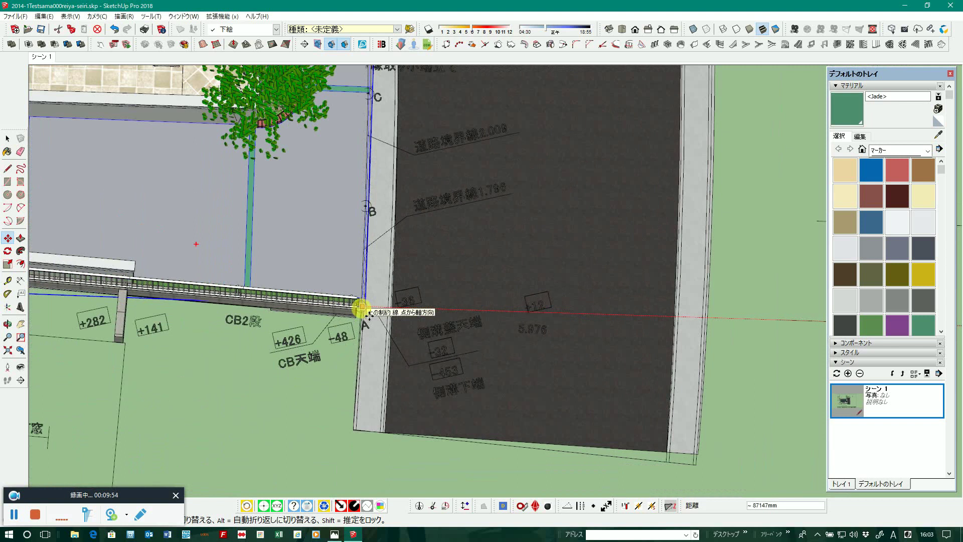
scroll(361, 307, down, 1)
scroll(361, 307, down, 2)
scroll(361, 307, down, 1)
scroll(361, 307, down, 3)
scroll(192, 304, down, 1)
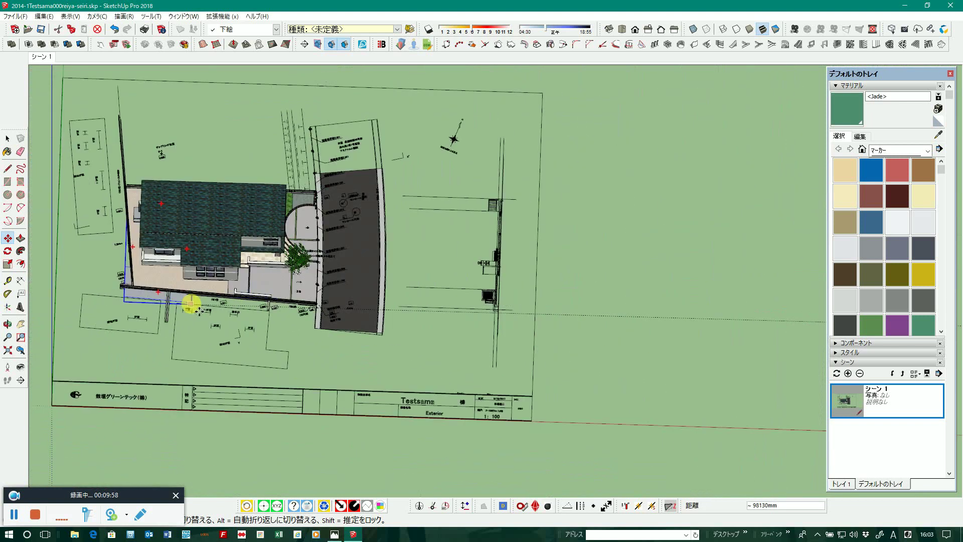
scroll(192, 304, down, 1)
click(509, 304)
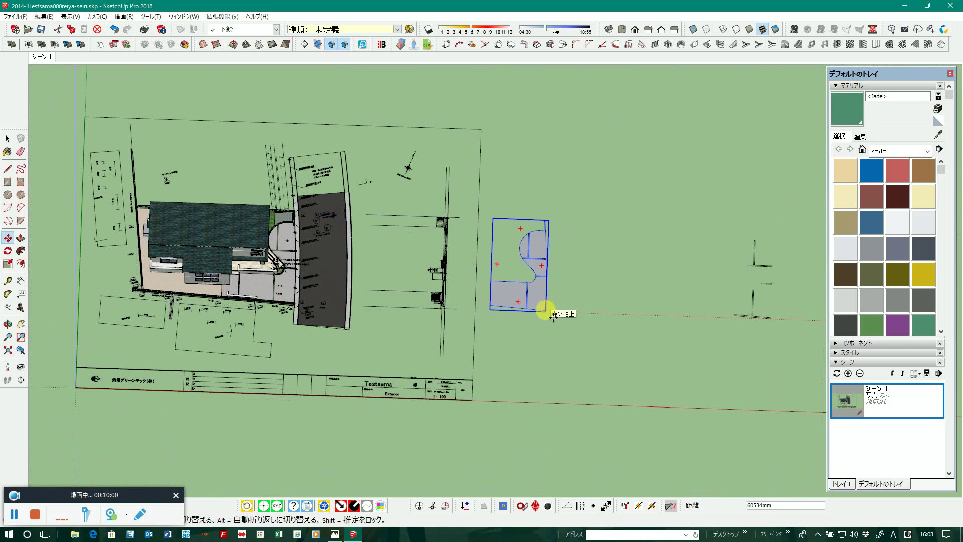
scroll(201, 296, down, 2)
scroll(246, 301, down, 3)
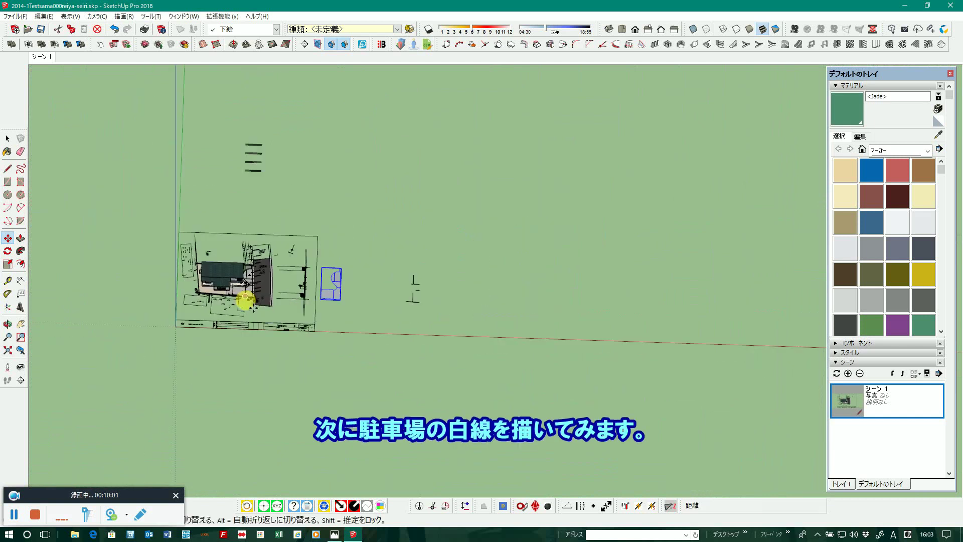
Draw a large grey rectangular face right of the plan sheet
click(7, 181)
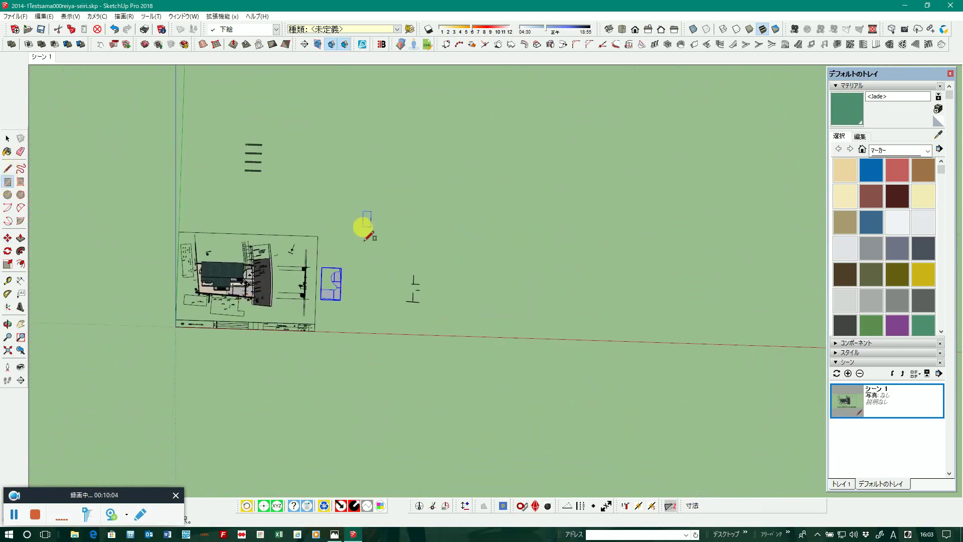
click(363, 227)
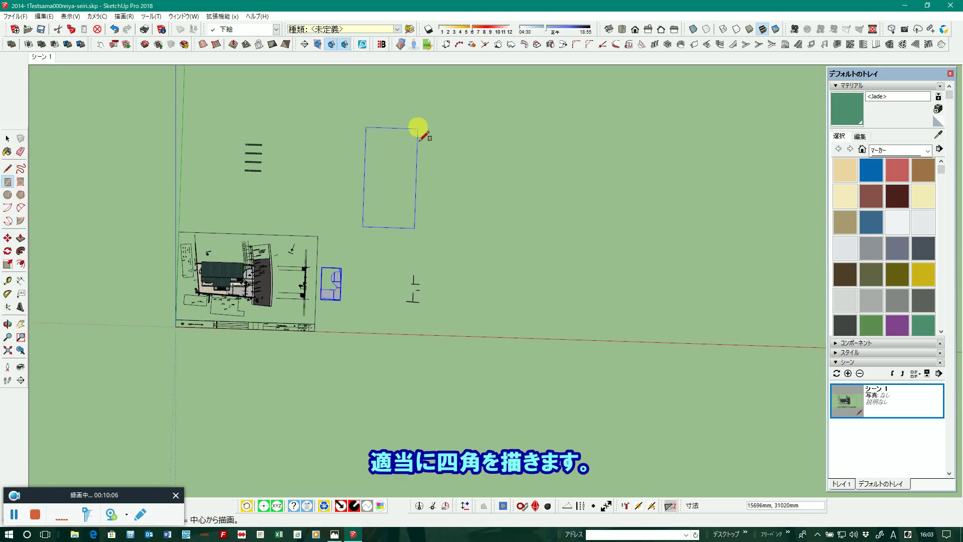
click(422, 98)
mouse_move(337, 254)
middle_down()
mouse_move(342, 153)
mouse_move(345, 160)
middle_up()
click(10, 170)
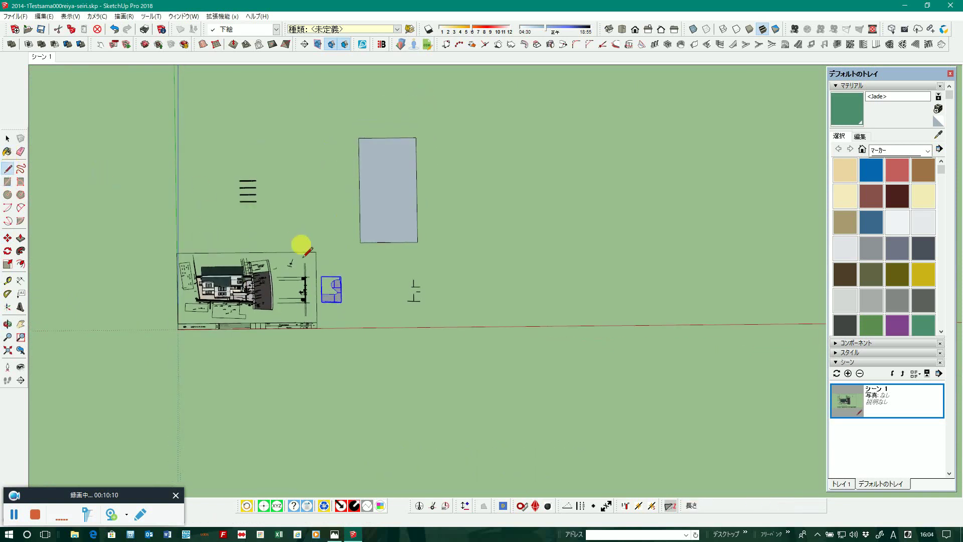
scroll(400, 251, up, 3)
click(326, 236)
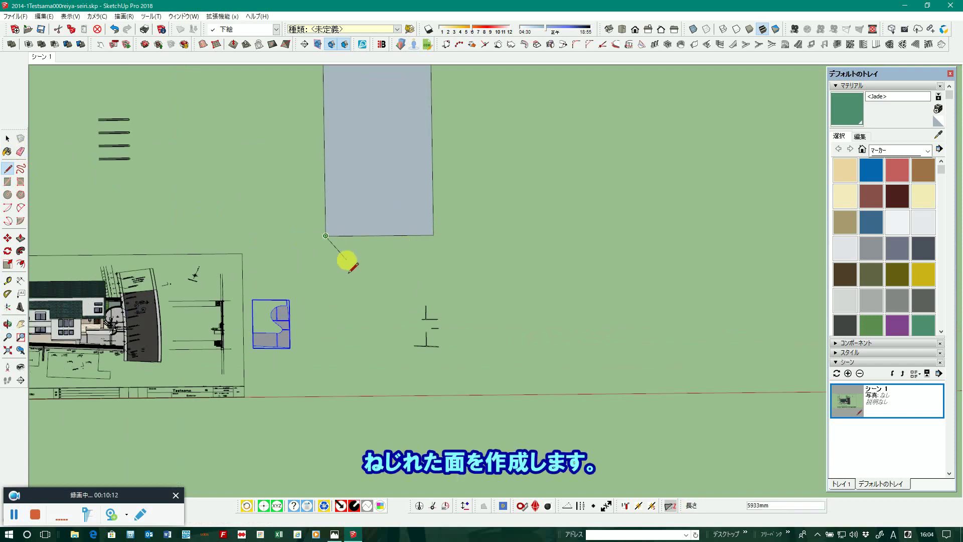
middle_drag(344, 261, 314, 161)
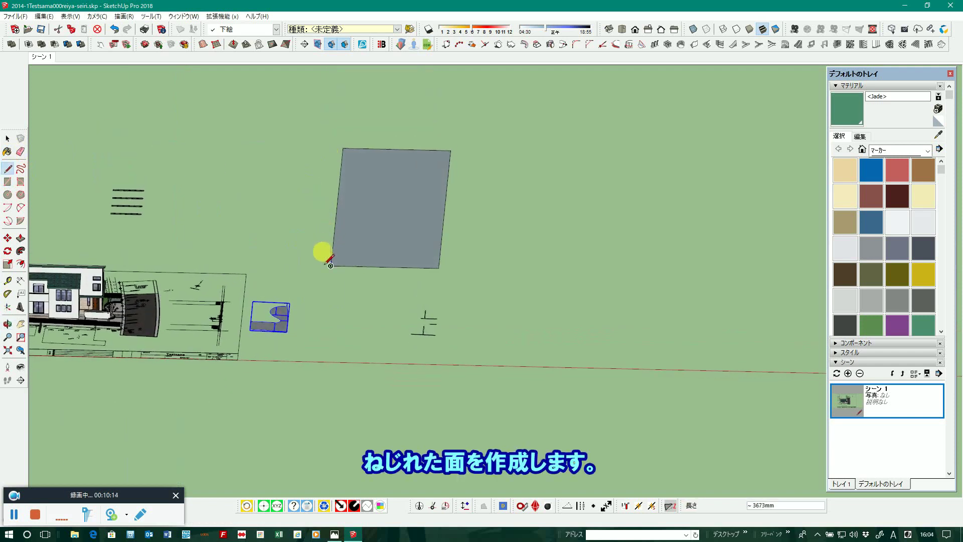
scroll(329, 252, up, 2)
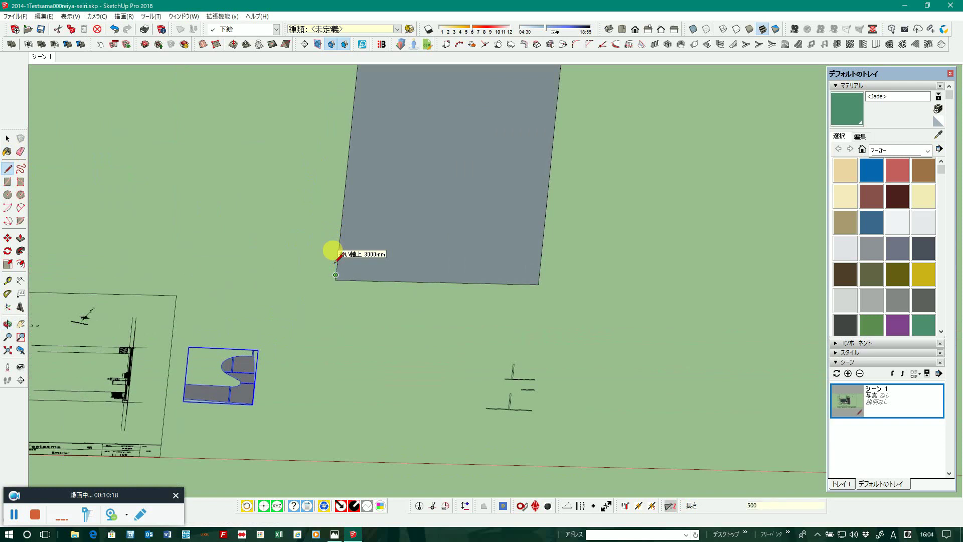
middle_drag(335, 258, 415, 365)
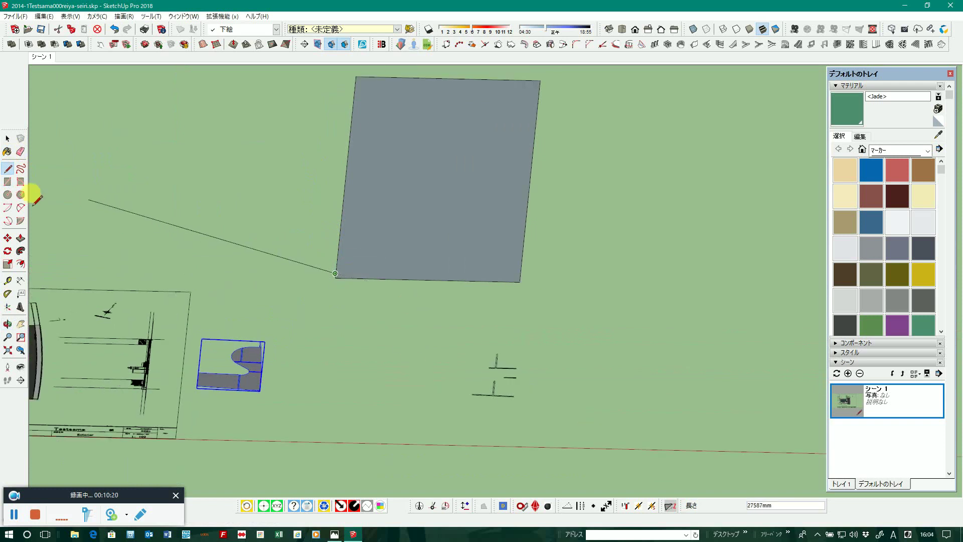
Draw a raised edge of 80000 from the top-left corner and join it to the top-right corner
click(7, 169)
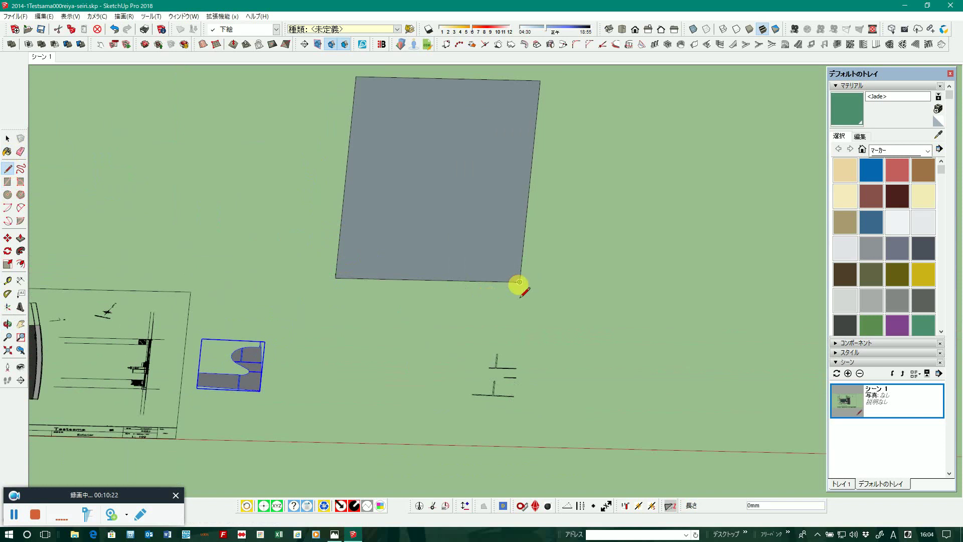
click(520, 282)
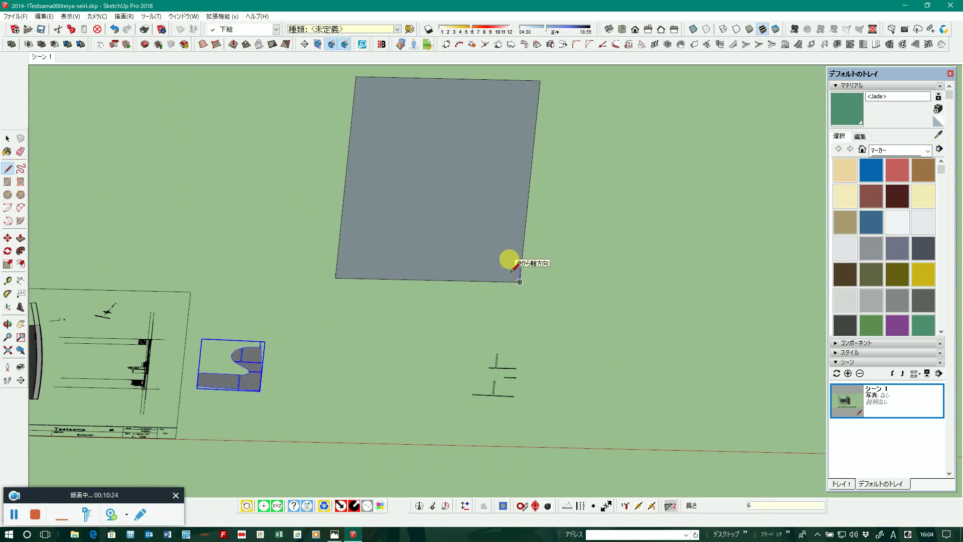
scroll(468, 380, down, 2)
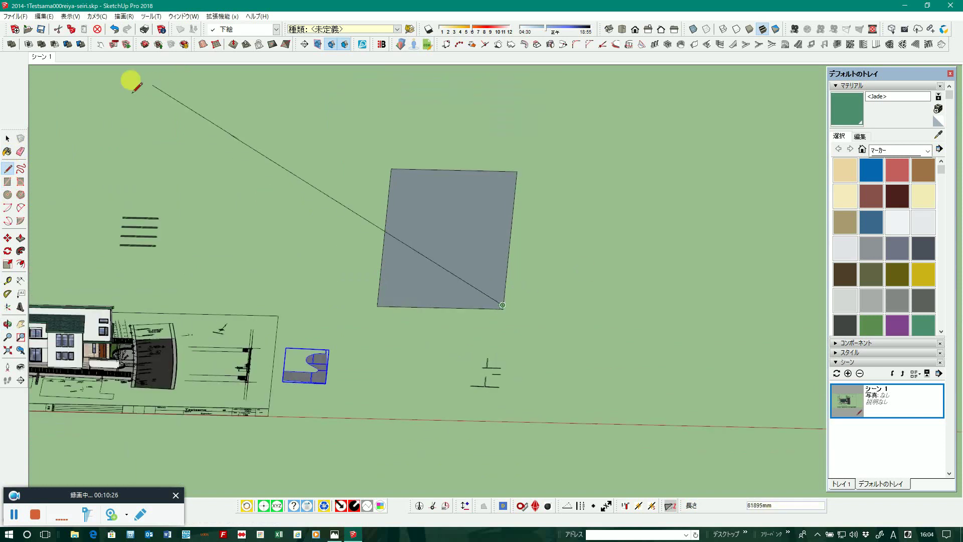
click(8, 169)
click(516, 172)
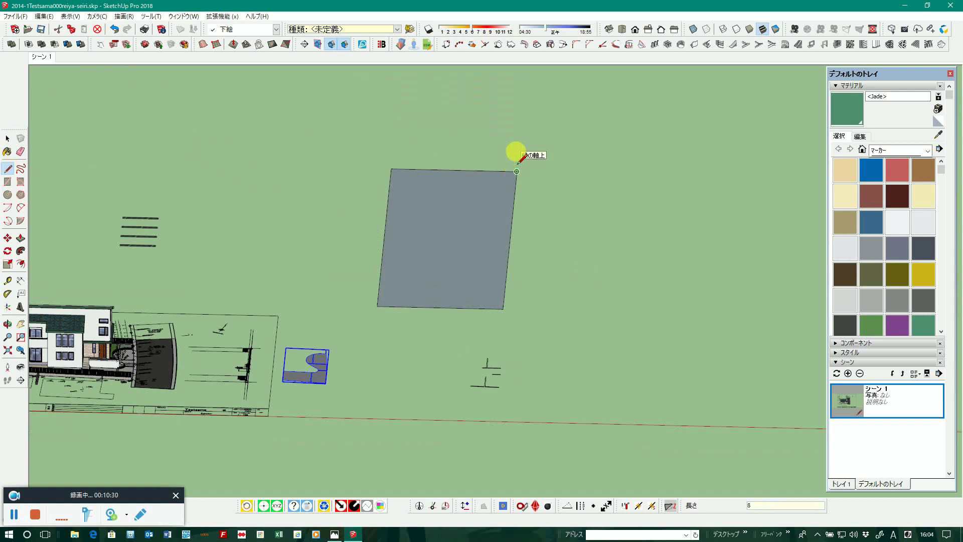
click(8, 173)
text(800)
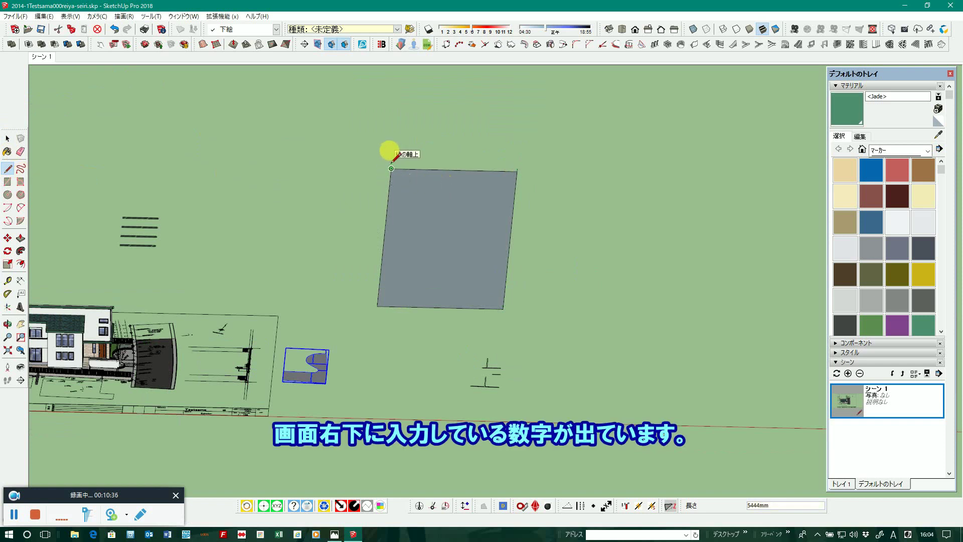
text(00)
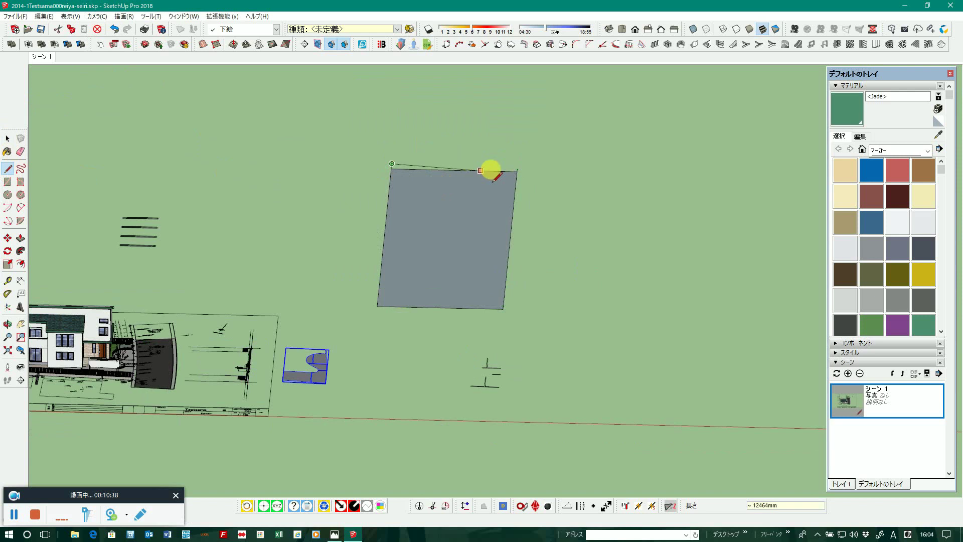
click(517, 169)
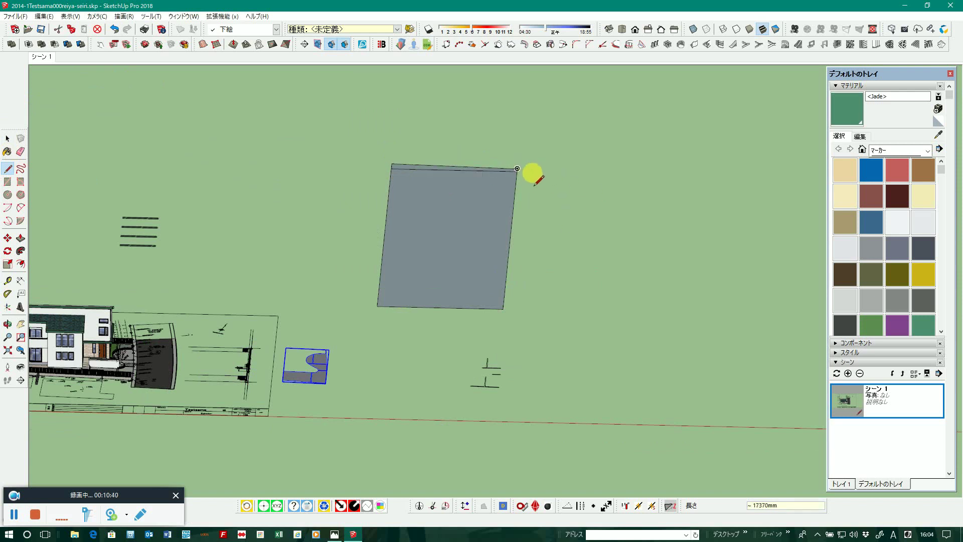
mouse_move(522, 178)
middle_down()
mouse_move(468, 294)
mouse_move(378, 252)
mouse_move(533, 328)
middle_up()
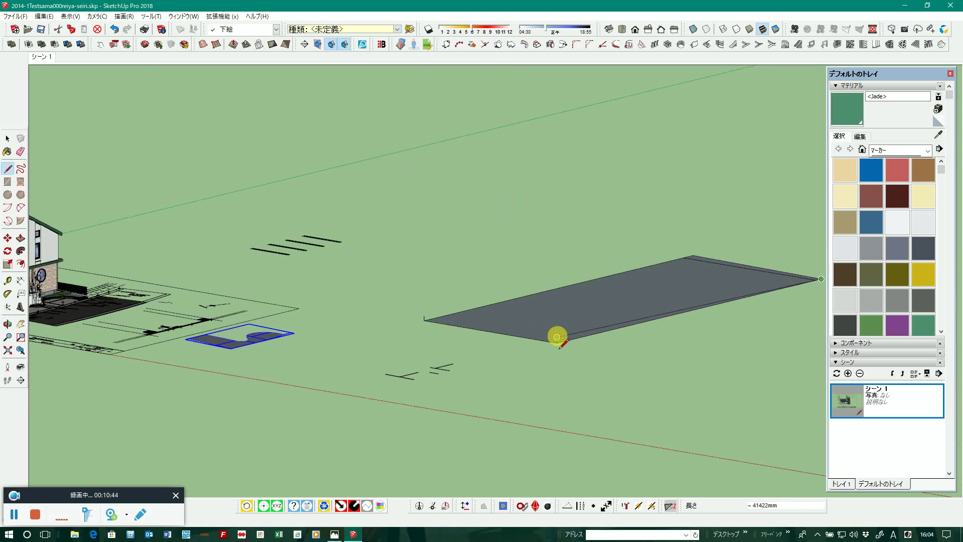
Draw edges at the plane's front corner to close a white sloped face along the front edge
click(557, 337)
click(424, 316)
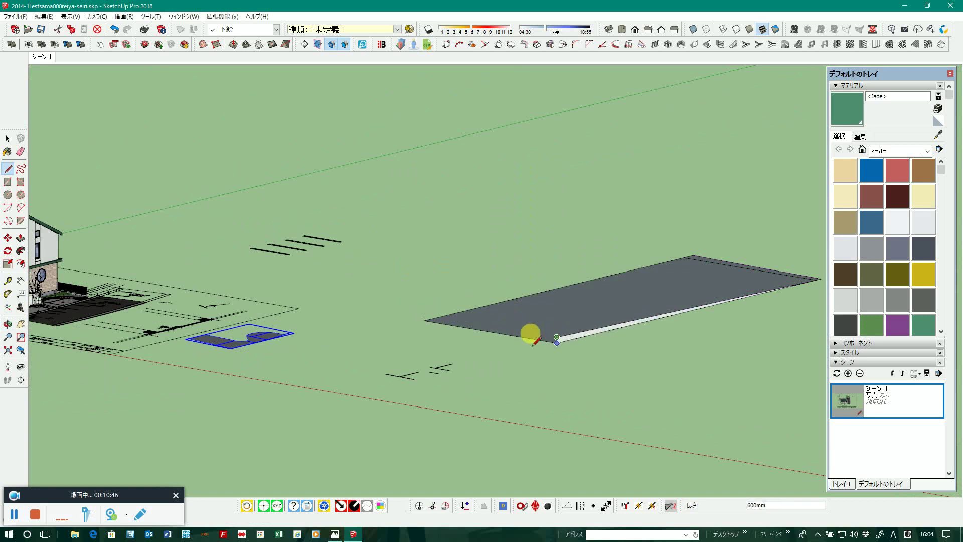
click(429, 318)
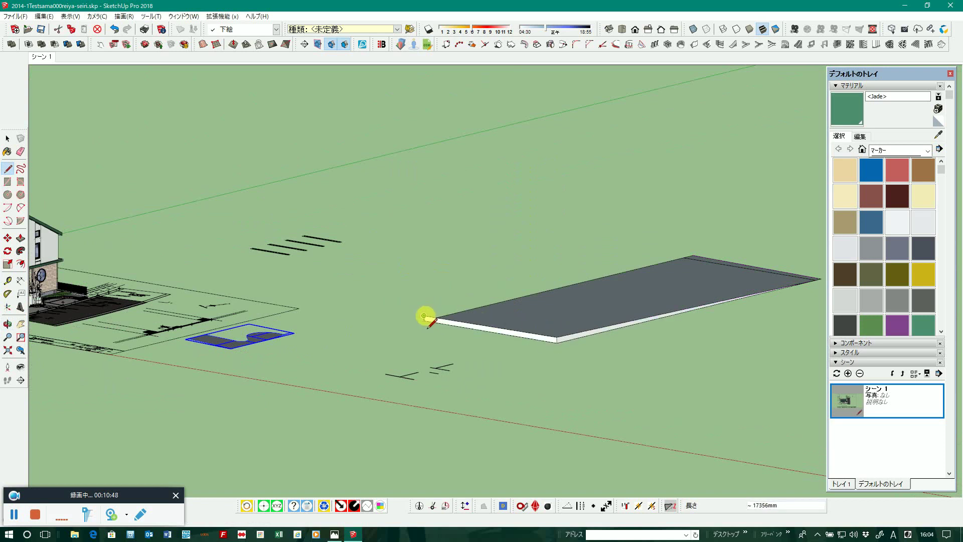
Draw a 1500mm vertical edge at the slab's right corner and close it into an upright end wall
mouse_move(674, 251)
middle_down()
mouse_move(593, 279)
mouse_move(519, 359)
middle_up()
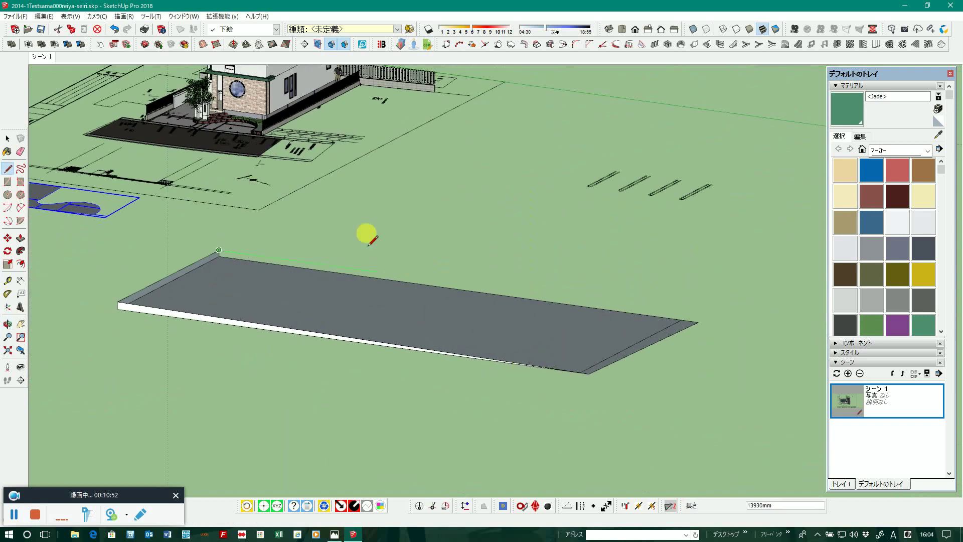
click(8, 172)
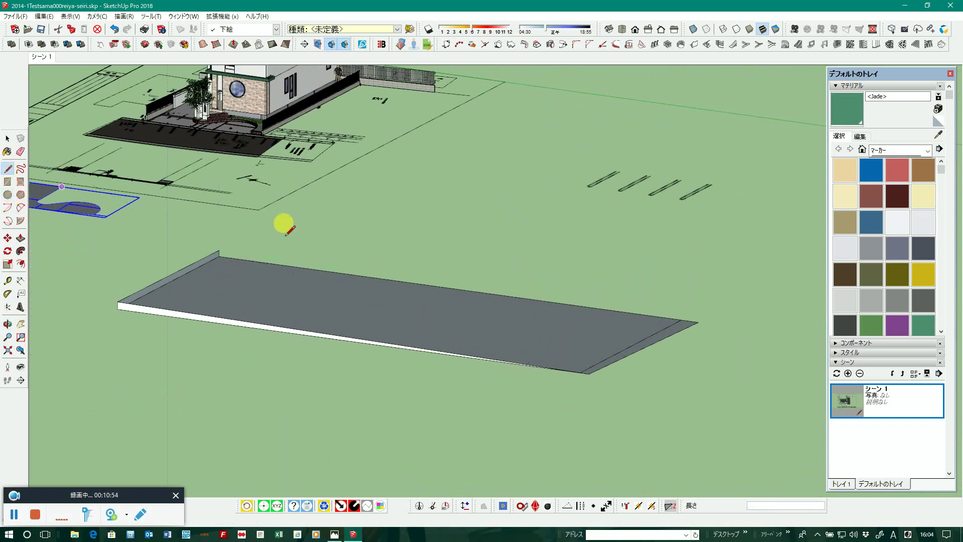
click(681, 319)
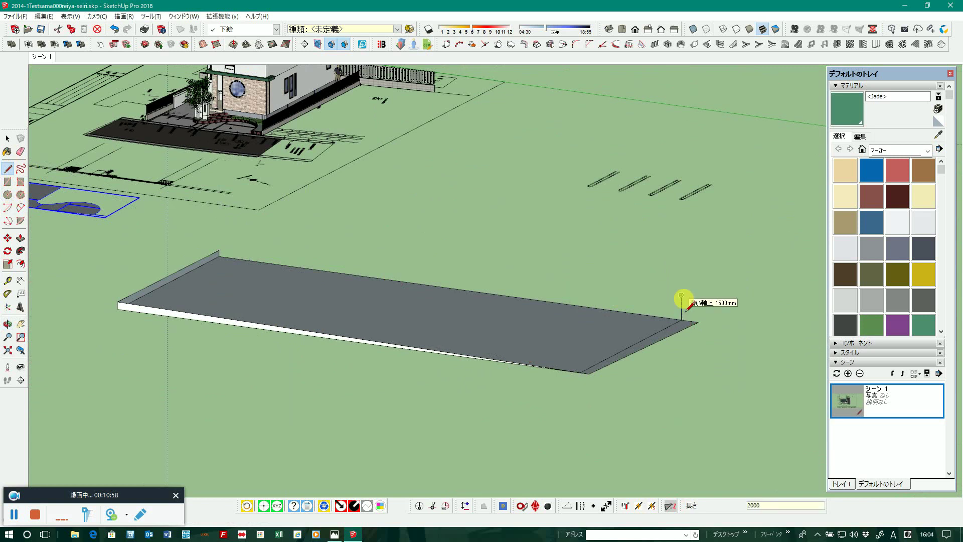
click(682, 295)
click(8, 173)
click(591, 369)
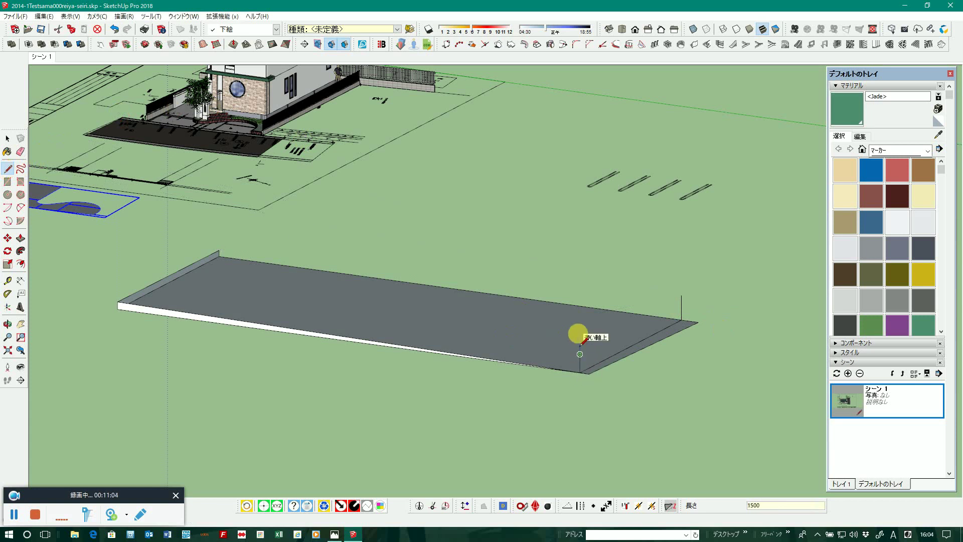
click(681, 295)
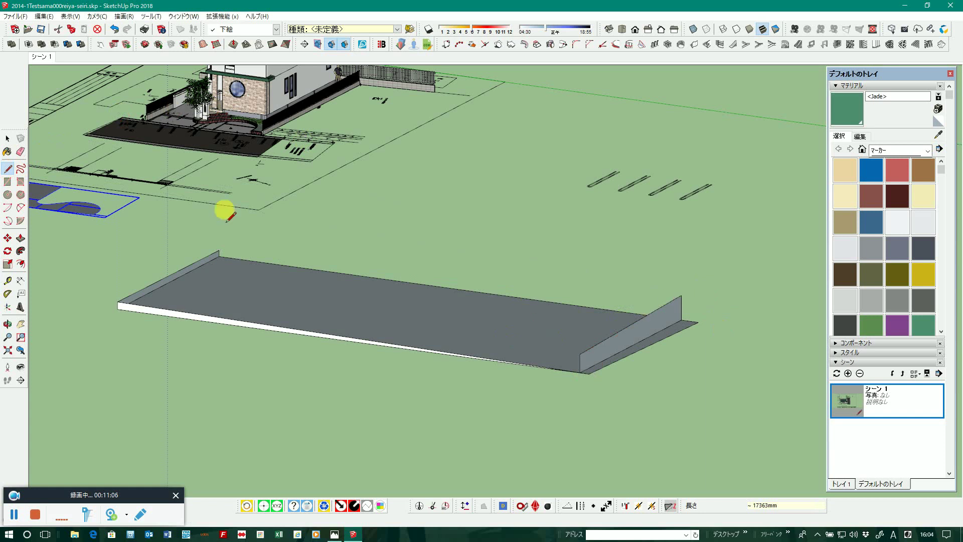
click(21, 153)
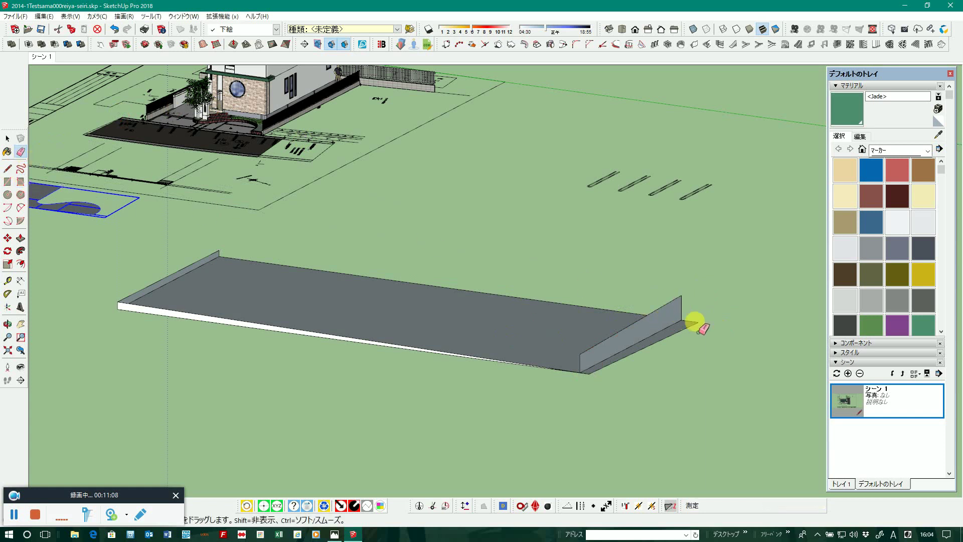
Draw a Line edge along the slab's back top edge, forming a rim face on the far side
middle_drag(686, 333, 618, 378)
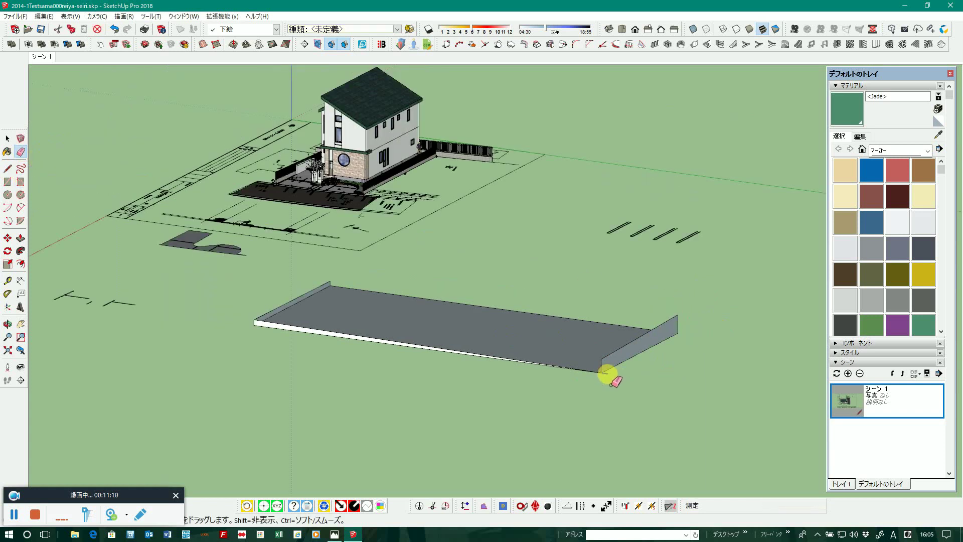
scroll(615, 381, down, 2)
scroll(436, 373, up, 2)
click(10, 172)
scroll(380, 325, down, 2)
scroll(437, 296, up, 2)
click(426, 305)
click(794, 341)
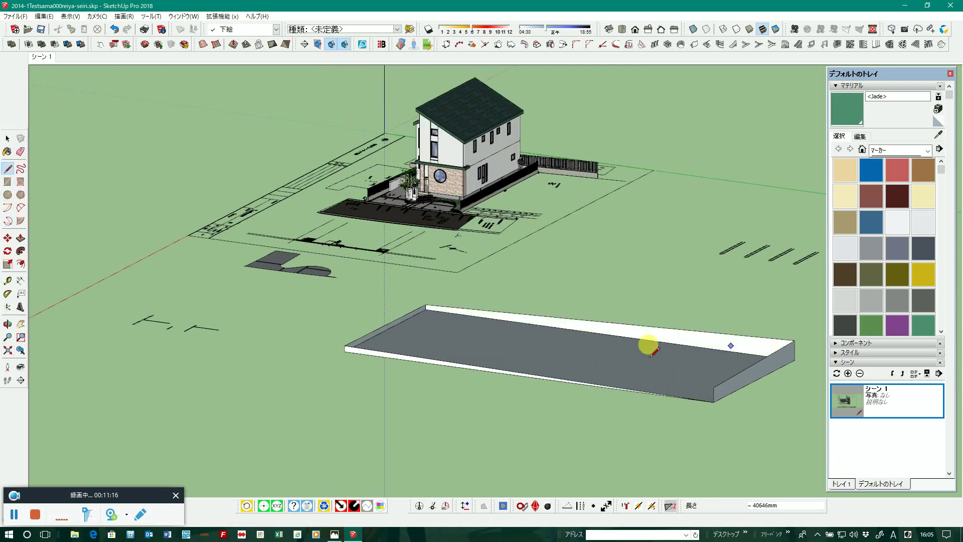
scroll(652, 352, down, 2)
scroll(637, 351, up, 2)
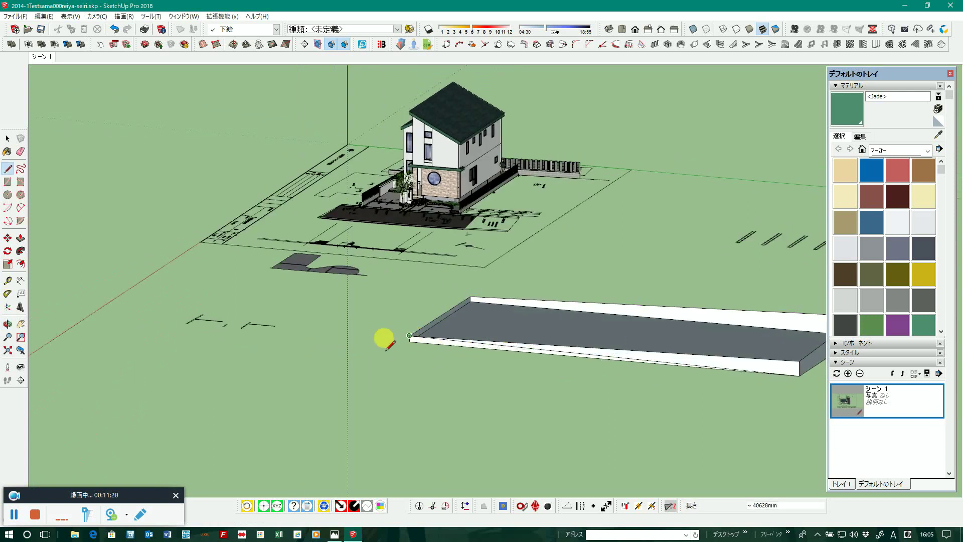
scroll(347, 400, down, 2)
Use the Eraser on edges, then orbit around the house and slab
click(20, 152)
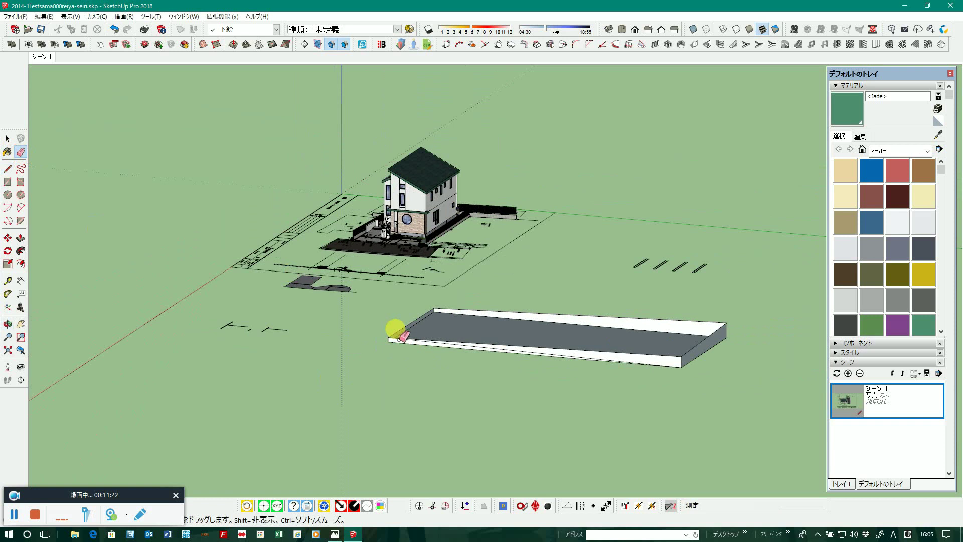
scroll(451, 357, up, 2)
mouse_move(452, 348)
middle_down()
mouse_move(326, 329)
mouse_move(488, 399)
mouse_move(151, 259)
middle_up()
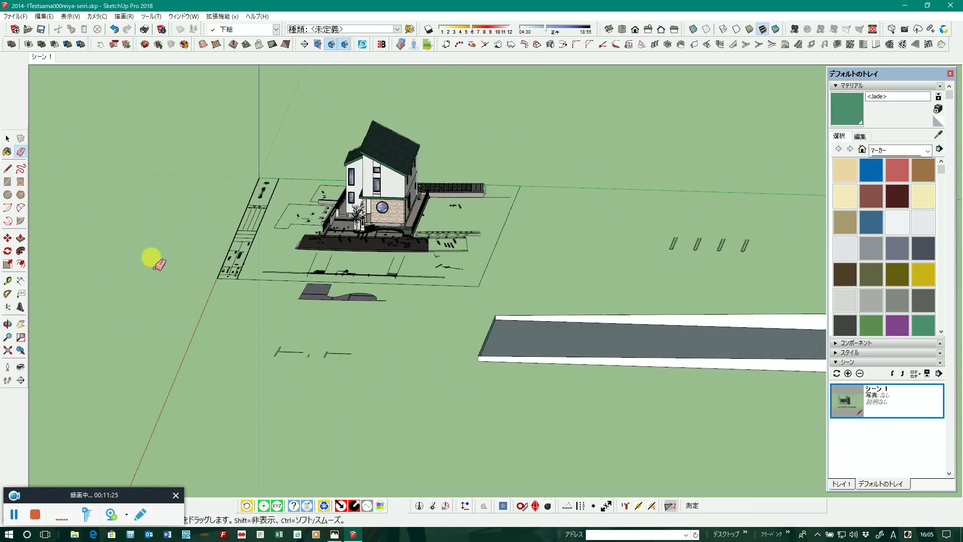
click(7, 138)
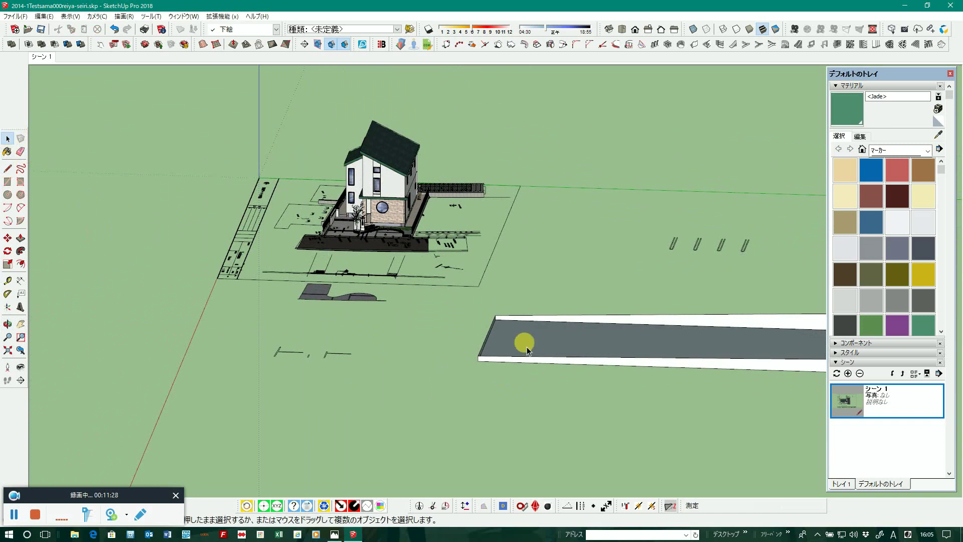
Select the slab's four edges and build a twisted surface with Sandbox From Contours
scroll(537, 314, up, 3)
click(525, 299)
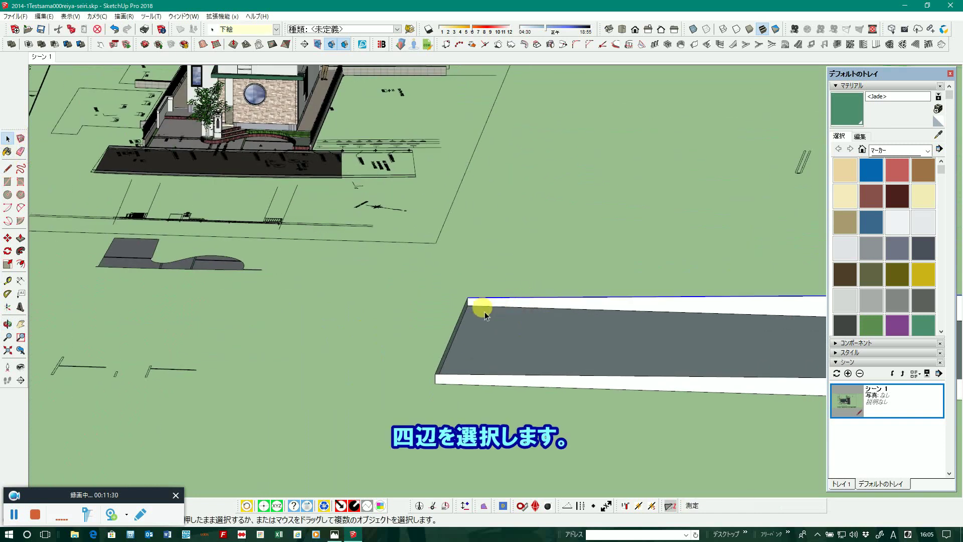
shift+click(485, 382)
scroll(375, 356, down, 3)
scroll(375, 357, down, 2)
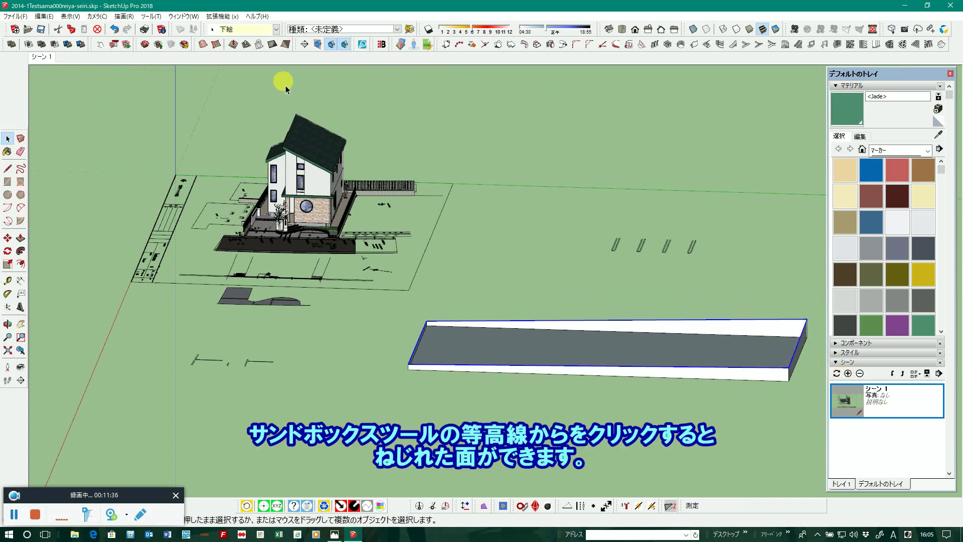
click(200, 46)
mouse_move(195, 248)
middle_down()
mouse_move(215, 307)
mouse_move(341, 375)
mouse_move(397, 376)
mouse_move(350, 354)
mouse_move(408, 381)
mouse_move(524, 391)
middle_up()
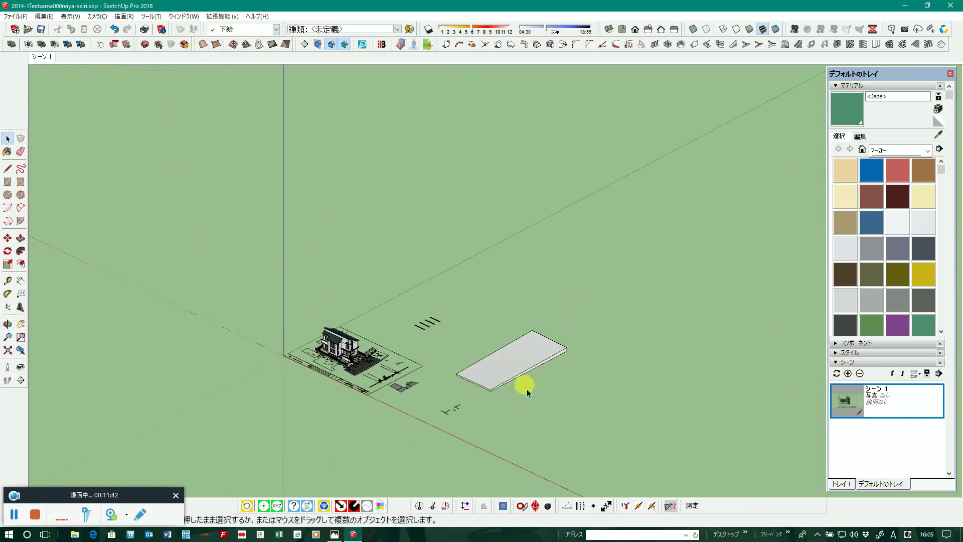
Paint the new twisted surface CoolGray5, then box-select the white parking-line figure
scroll(533, 369, up, 3)
click(900, 253)
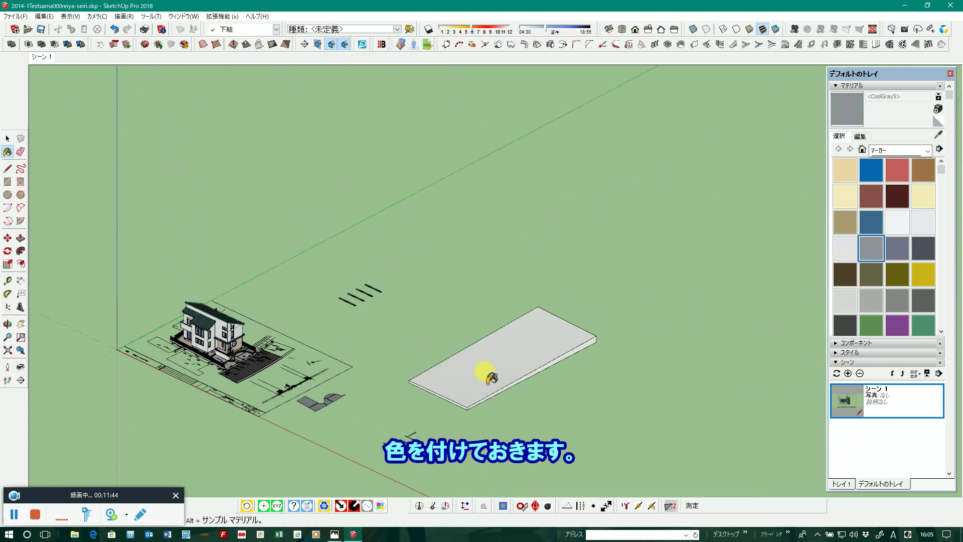
click(451, 378)
scroll(451, 406, up, 3)
middle_drag(412, 428, 491, 424)
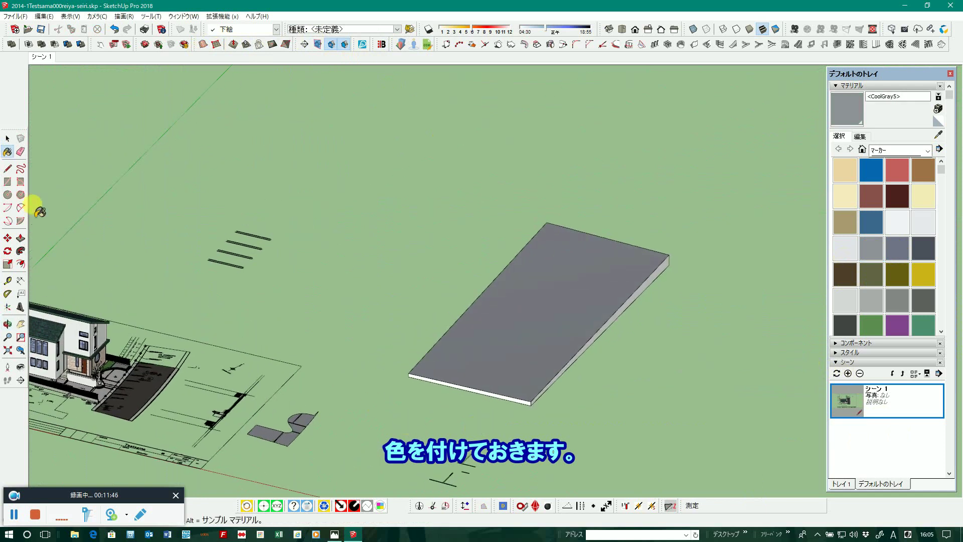
click(7, 141)
drag(164, 189, 282, 303)
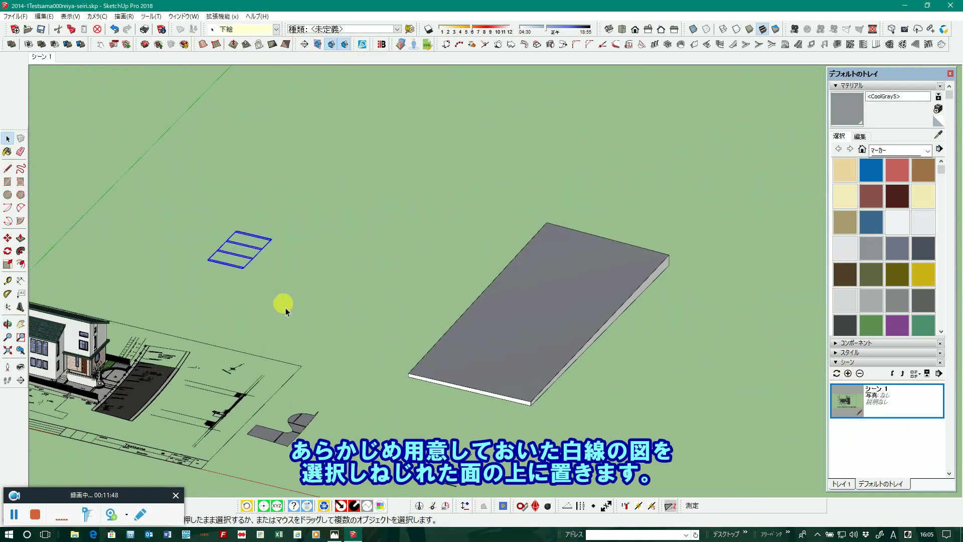
Raise the selected parking-line figure 3000 along the blue axis with Move
scroll(137, 327, down, 3)
middle_drag(383, 376, 462, 323)
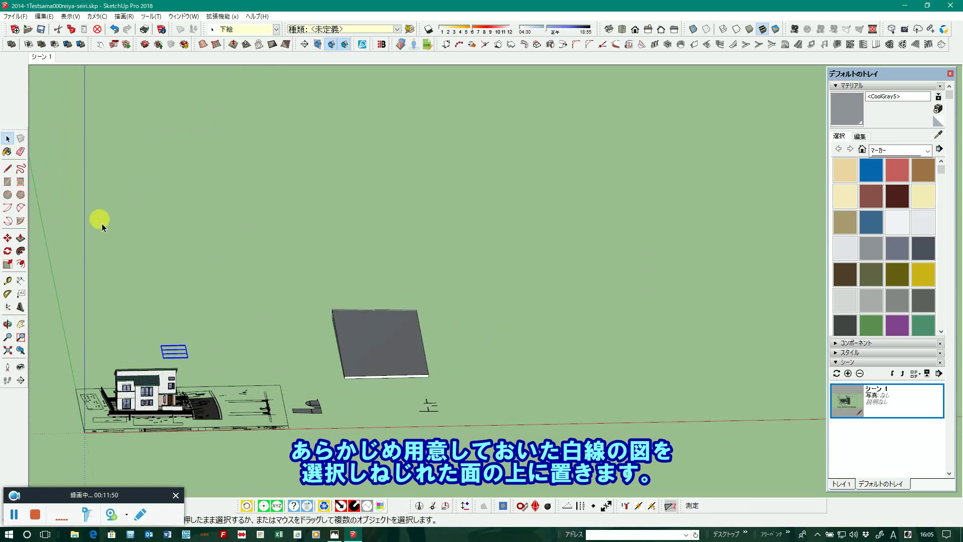
click(8, 239)
scroll(151, 353, up, 2)
scroll(160, 360, up, 2)
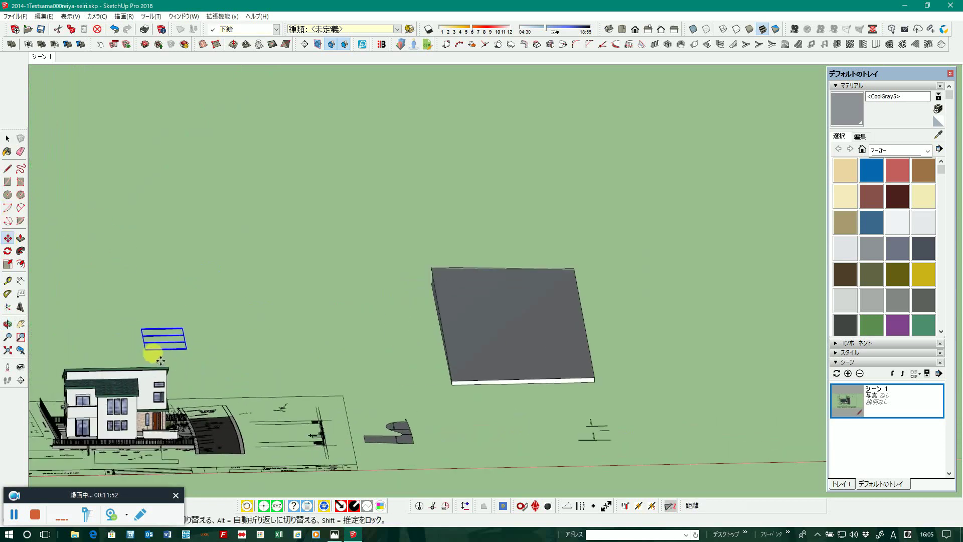
click(150, 354)
text(3)
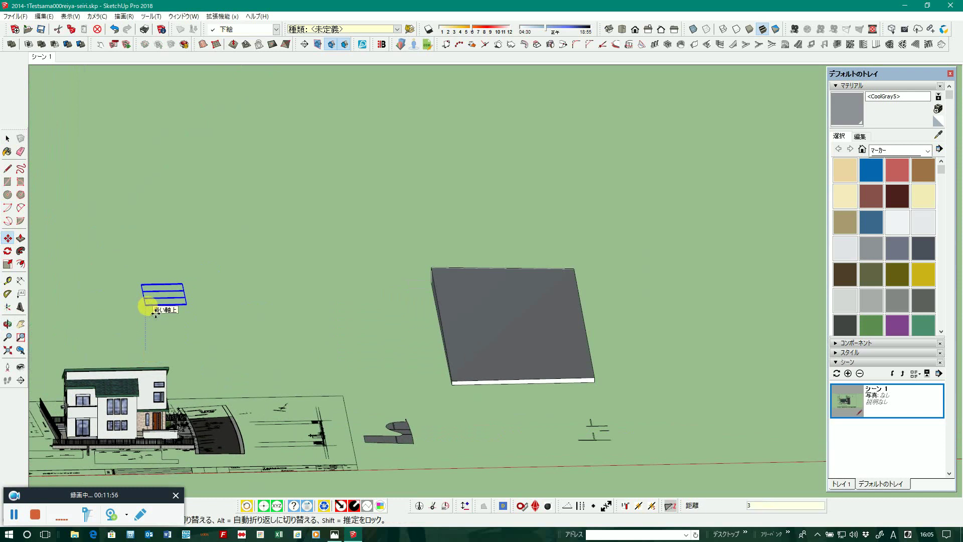
text(00)
key(Return)
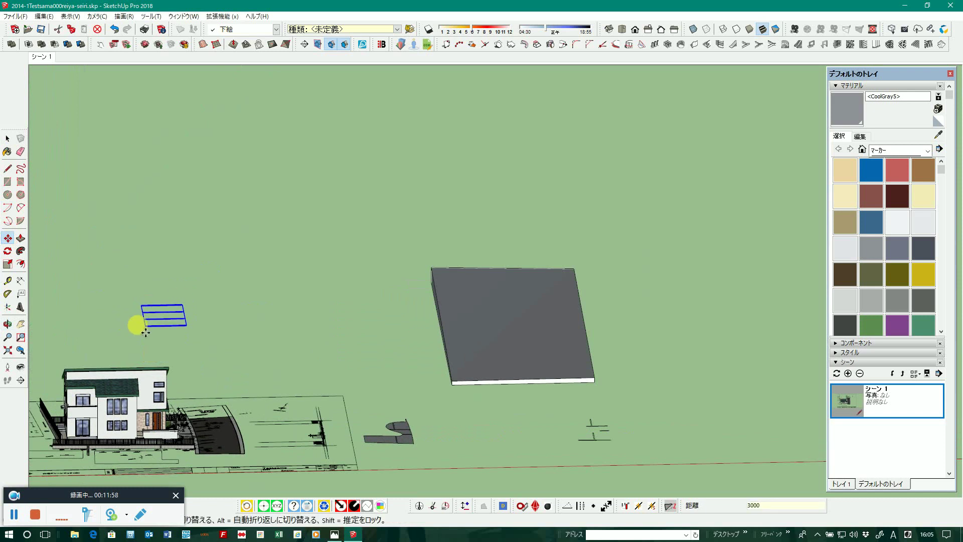
click(146, 326)
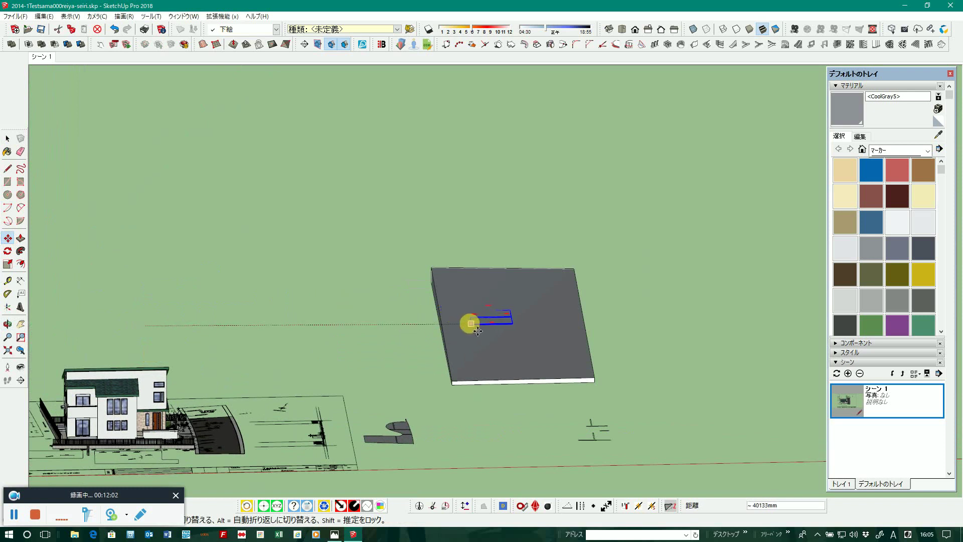
Move the raised parking-line figure so it hovers over the grey slab
click(501, 322)
middle_drag(538, 376, 490, 423)
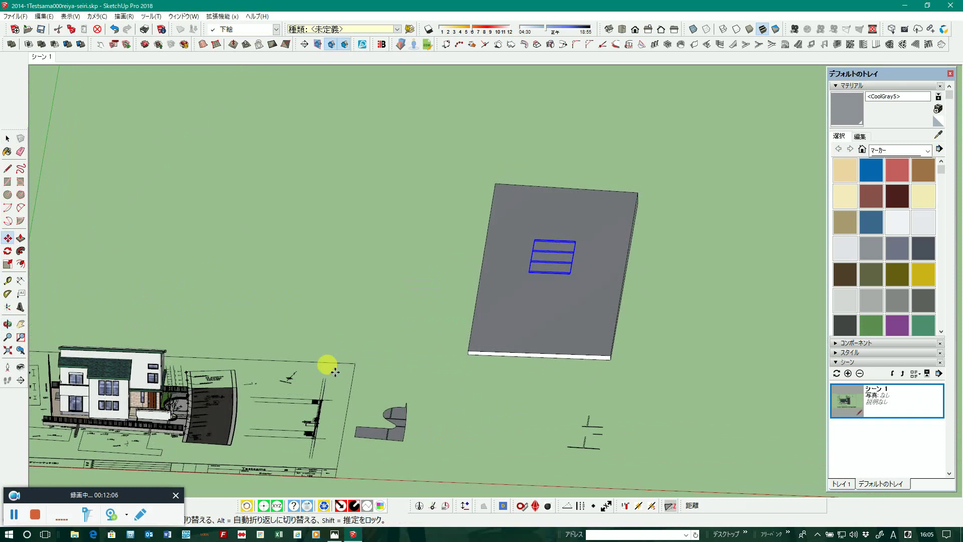
click(7, 138)
scroll(243, 183, down, 2)
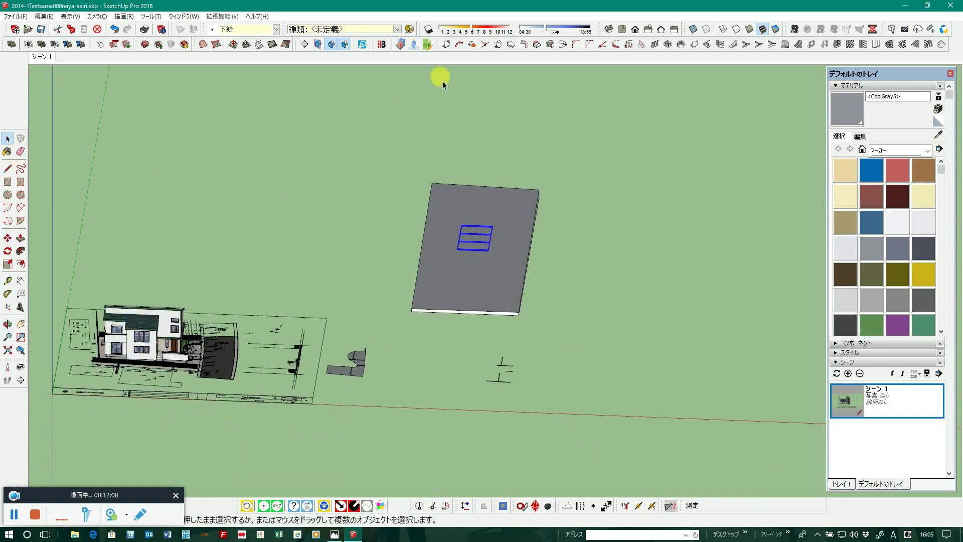
click(259, 44)
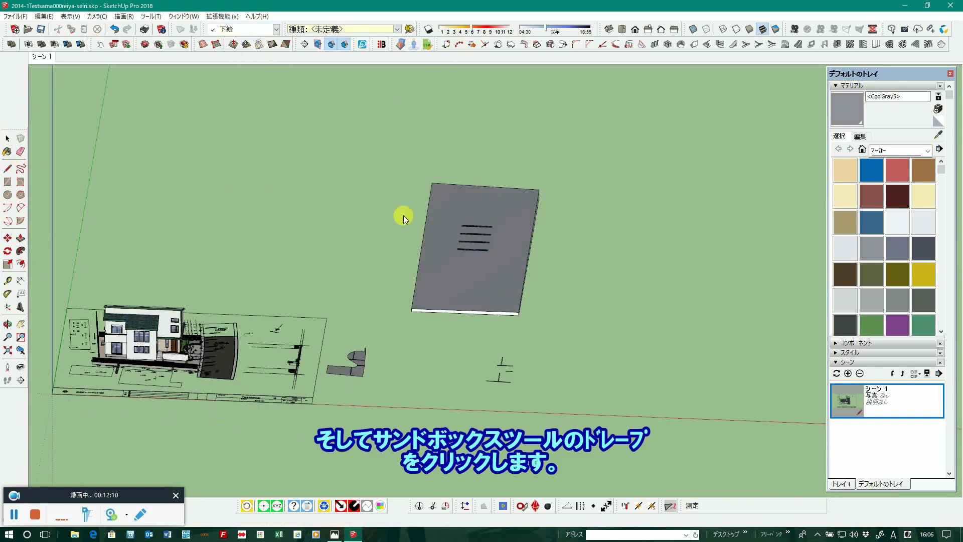
Drape the parking-line outlines onto the twisted grey surface with Sandbox Drape
scroll(474, 262, up, 3)
scroll(481, 260, up, 1)
mouse_move(505, 257)
middle_down()
mouse_move(520, 155)
mouse_move(550, 136)
mouse_move(534, 242)
middle_up()
click(500, 268)
mouse_move(490, 280)
middle_down()
mouse_move(468, 247)
mouse_move(413, 273)
middle_up()
key(space)
Select the original floating parking-line figure and delete it
click(130, 177)
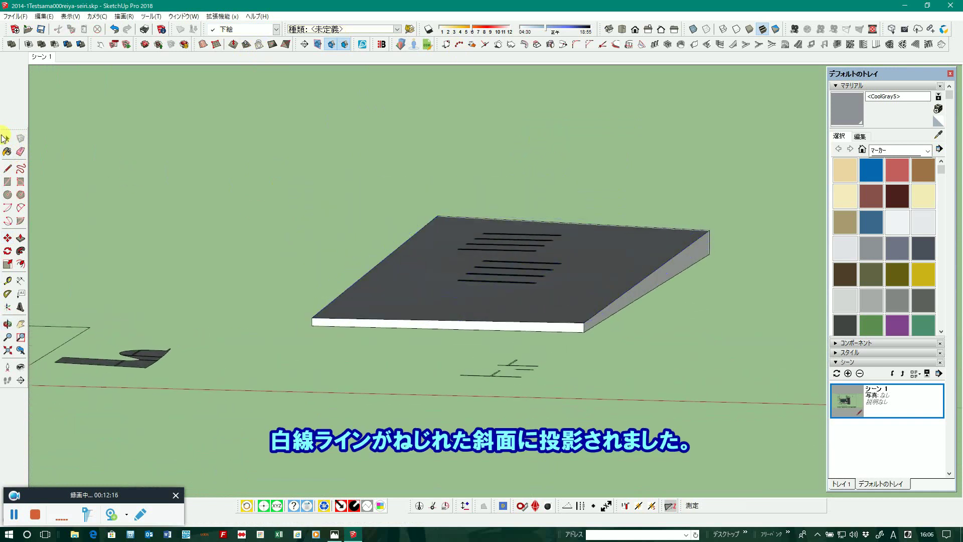
click(4, 138)
scroll(501, 264, up, 2)
scroll(501, 251, up, 2)
click(500, 246)
scroll(464, 271, down, 2)
key(Delete)
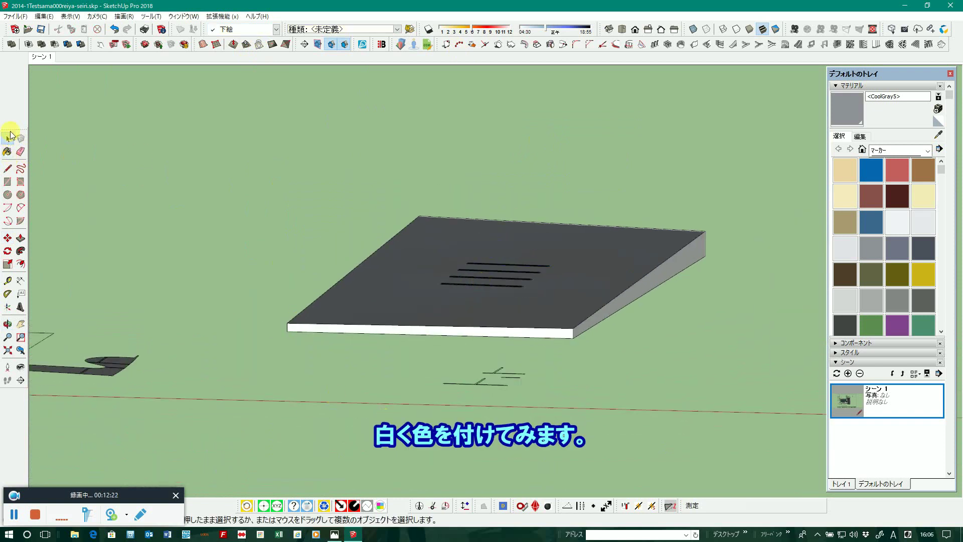
Zoom in and paint the bottom draped slot outline with CoolGray1
click(8, 138)
scroll(458, 291, up, 2)
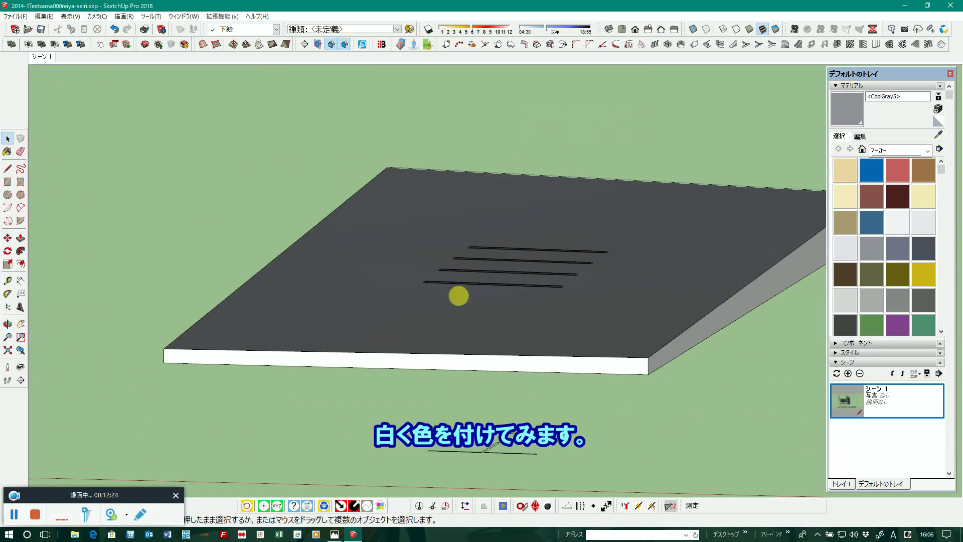
scroll(502, 283, up, 3)
scroll(526, 296, up, 2)
scroll(528, 300, up, 2)
scroll(522, 297, up, 3)
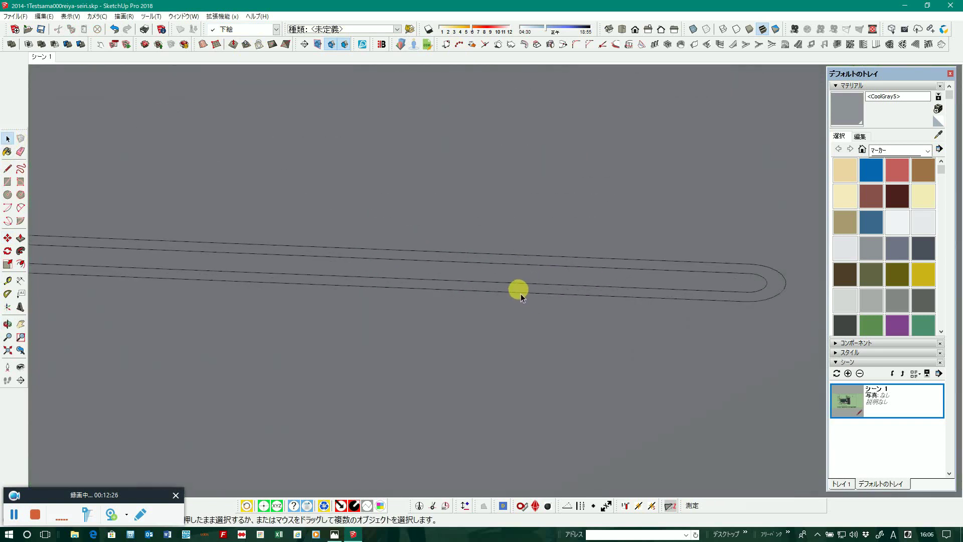
double_click(682, 300)
scroll(677, 301, down, 1)
scroll(673, 302, down, 2)
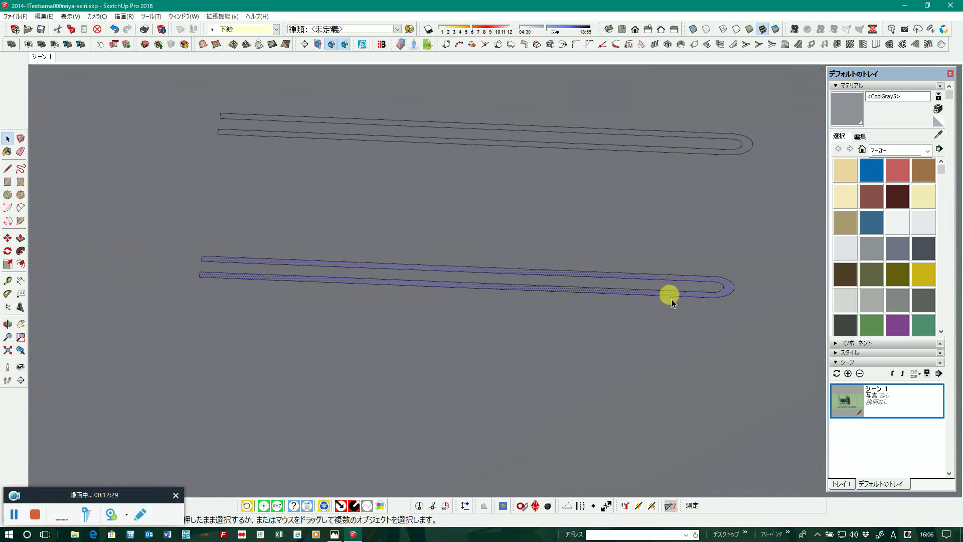
click(908, 223)
scroll(697, 293, up, 2)
scroll(715, 294, up, 2)
click(722, 298)
Paint the middle and upper slot outlines CoolGray1, then view the whole slab at an angle
scroll(677, 321, down, 2)
scroll(712, 231, down, 2)
scroll(687, 239, up, 3)
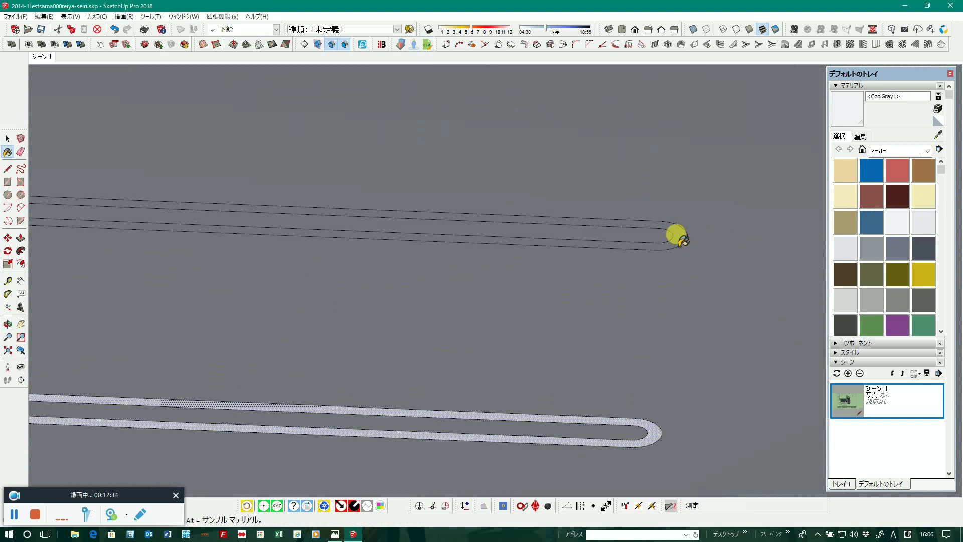
scroll(527, 384, down, 2)
scroll(547, 351, up, 2)
scroll(567, 308, up, 1)
click(565, 305)
scroll(517, 403, down, 1)
scroll(559, 225, up, 1)
click(567, 223)
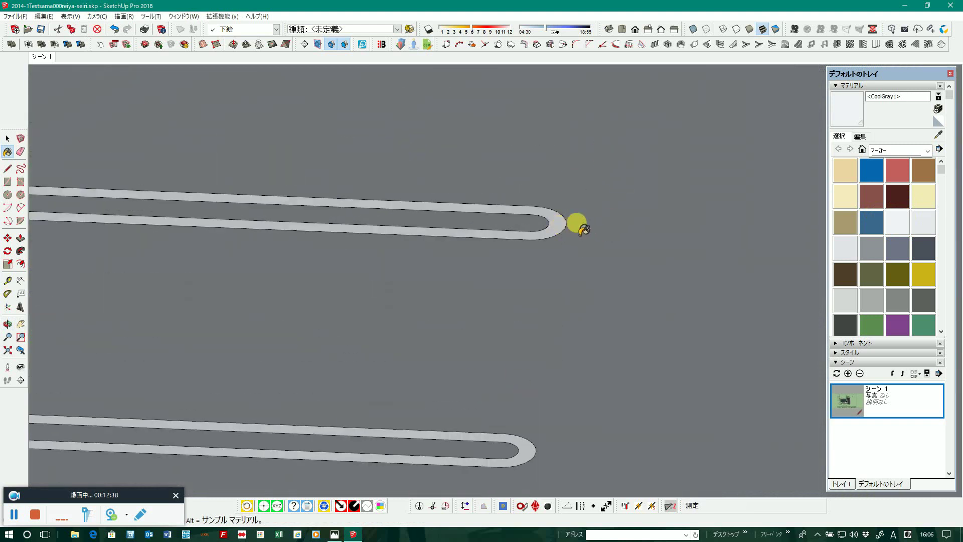
scroll(572, 226, down, 2)
scroll(562, 241, down, 3)
scroll(577, 271, down, 2)
mouse_move(597, 290)
middle_down()
mouse_move(514, 259)
mouse_move(458, 301)
mouse_move(477, 310)
middle_up()
scroll(565, 269, up, 2)
scroll(652, 313, up, 2)
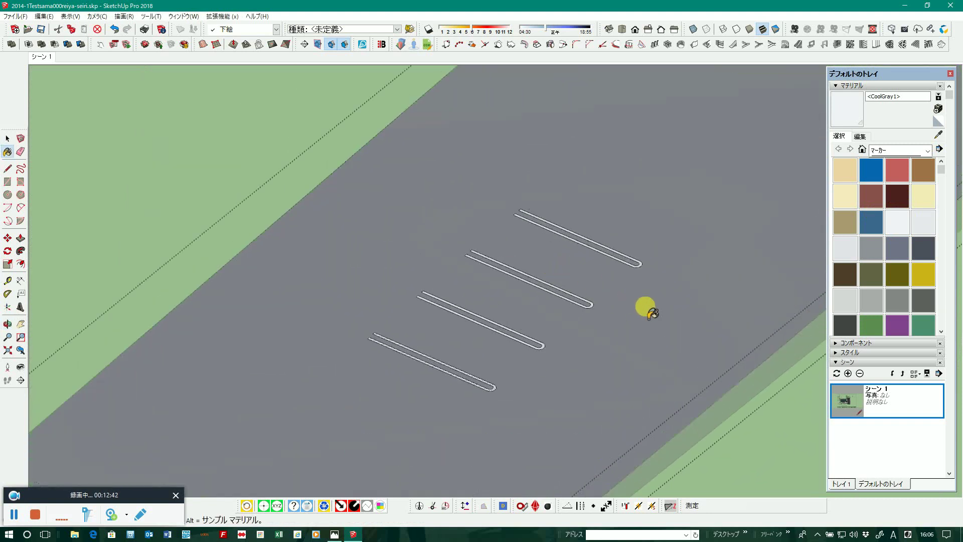